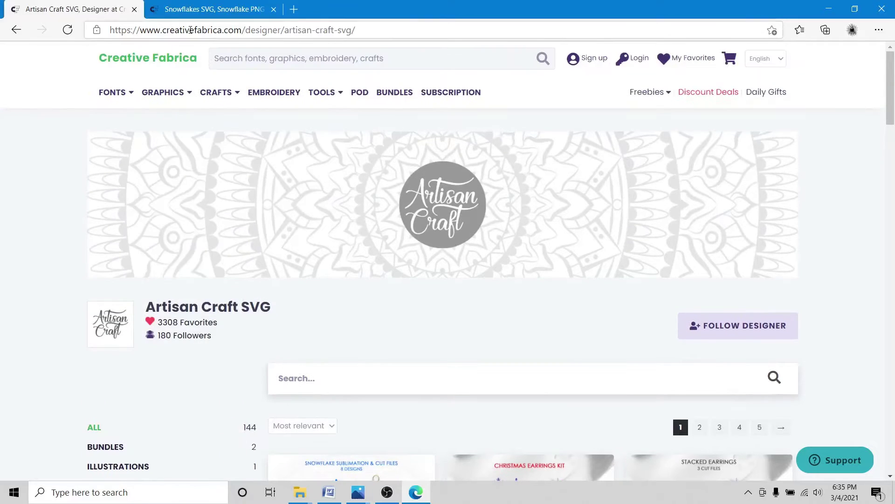
Step: Examine the Artisan Craft SVG designer page on Creative Fabrica and its free Snowflakes SVG, Snowflake PNG product page
mouse_move(163, 92)
scroll(175, 229, down, 4)
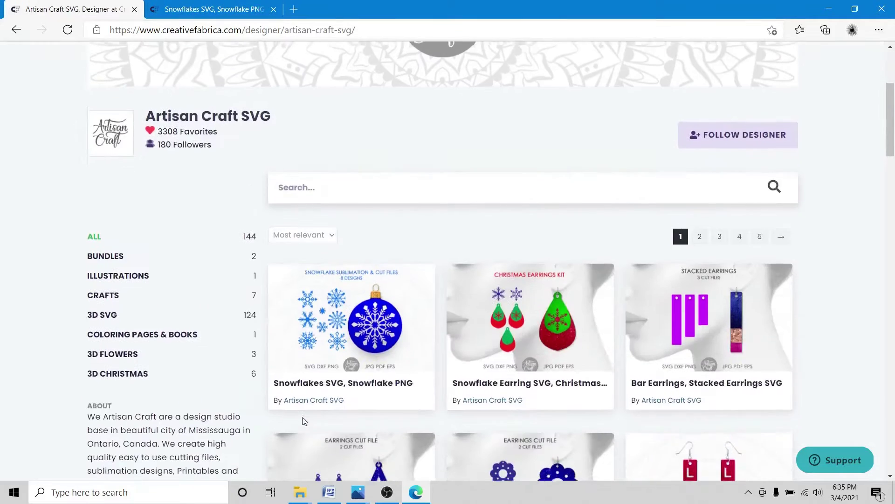
key(ctrl+Tab)
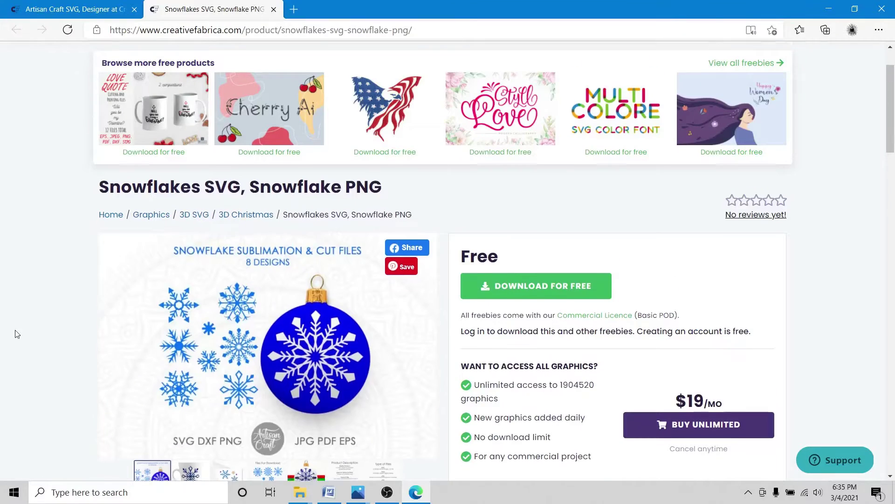
scroll(275, 248, down, 1)
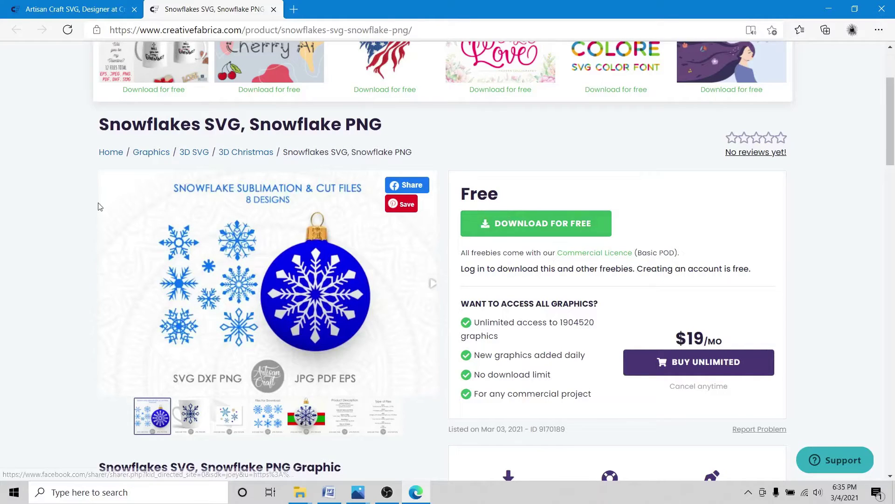
scroll(277, 176, up, 2)
click(79, 11)
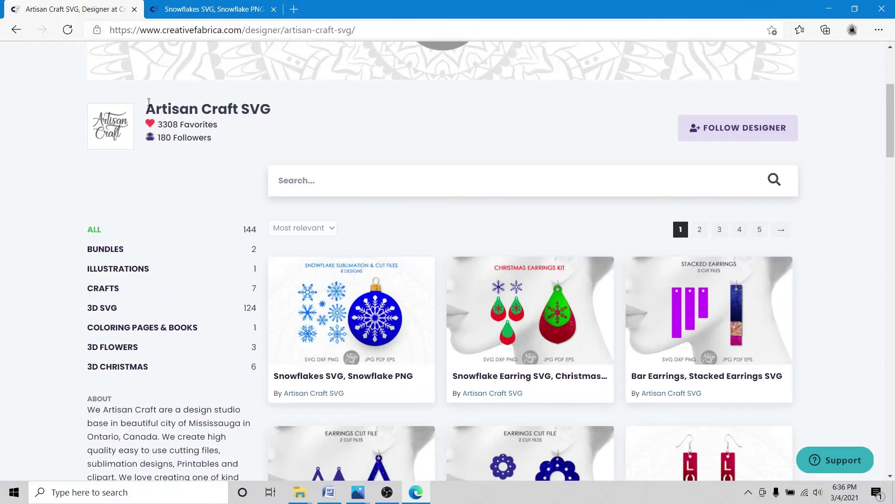
scroll(177, 162, up, 4)
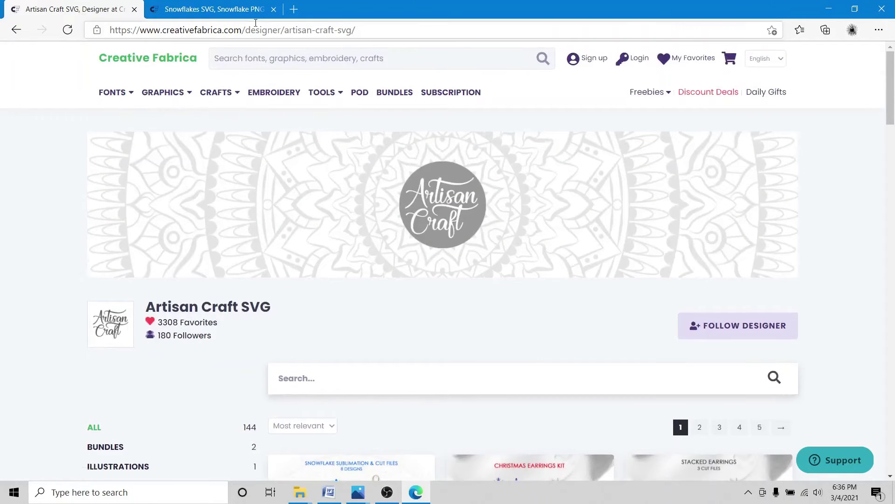
click(222, 11)
scroll(2, 334, down, 4)
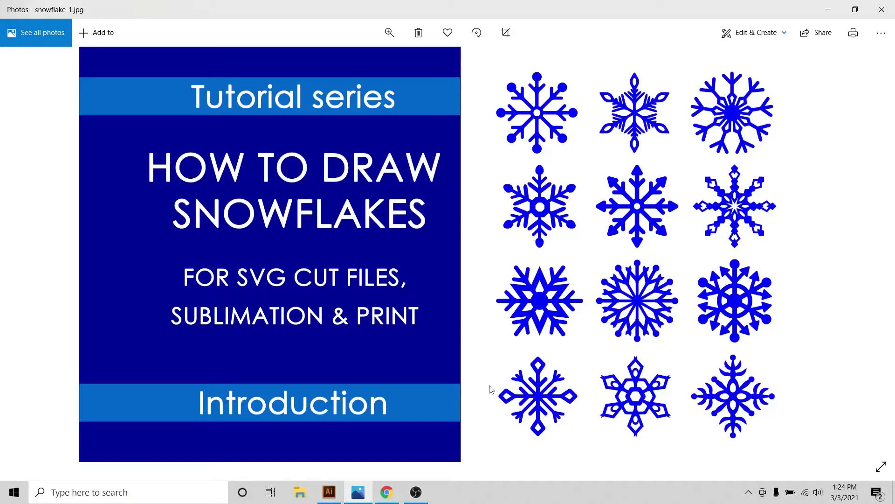
Step: Switch to Chrome and look through the Christmas and snowflake items in the ArtisanCraftSVG Etsy shop
click(386, 492)
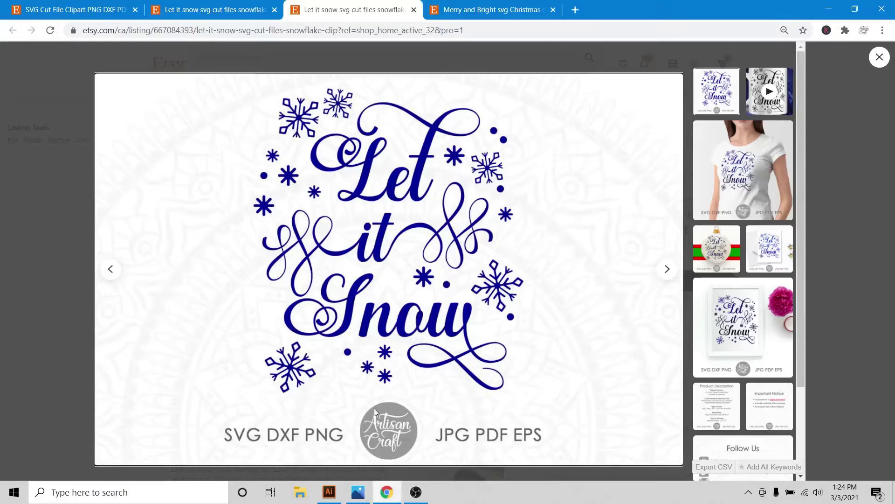
click(75, 9)
scroll(45, 288, down, 4)
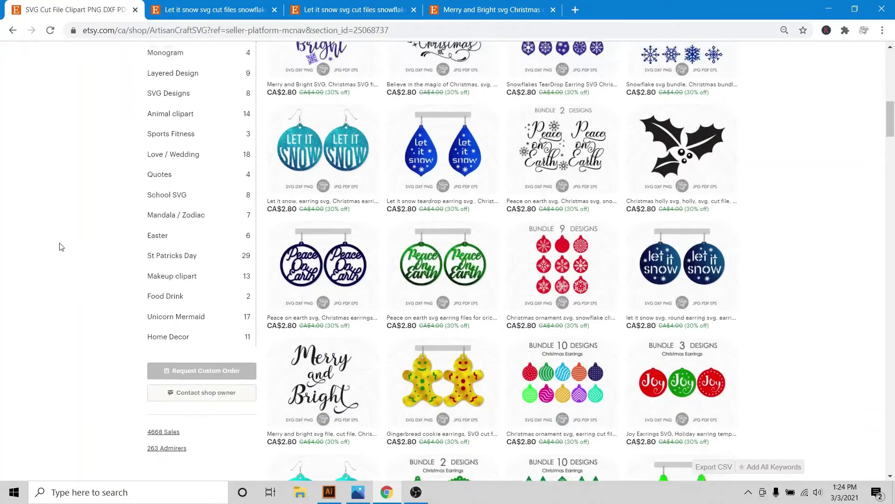
scroll(60, 246, up, 5)
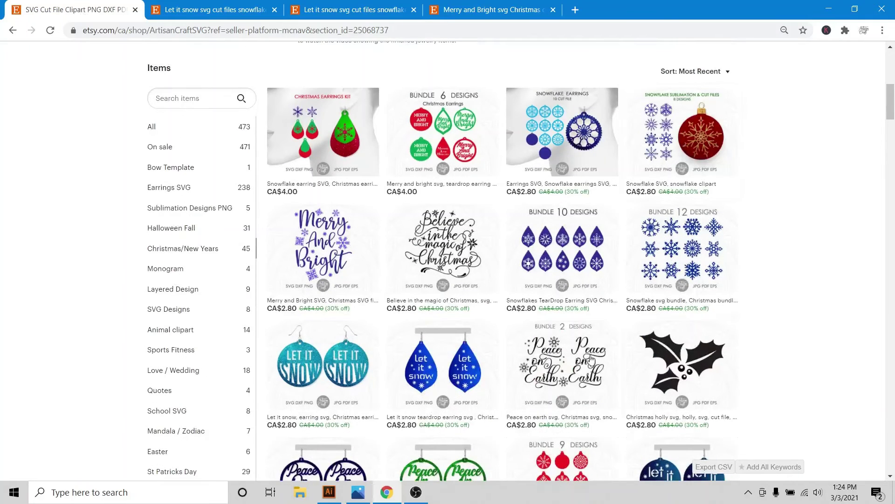
Step: View the card, mug and T-shirt mockups of the Let It Snow listing, plus the second Let it Snow design
click(219, 9)
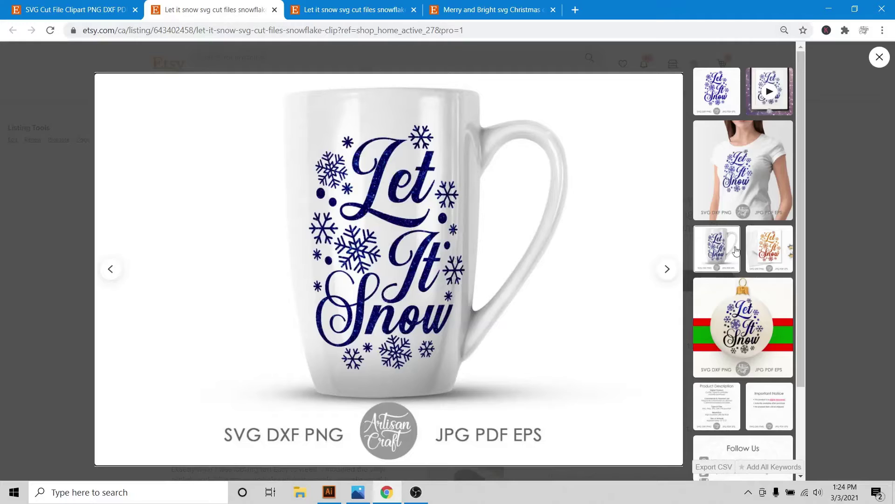
click(753, 242)
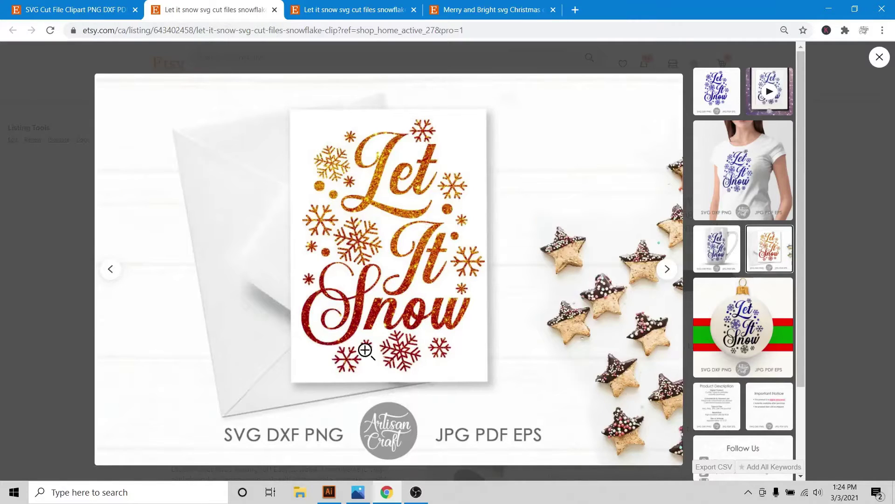
click(713, 248)
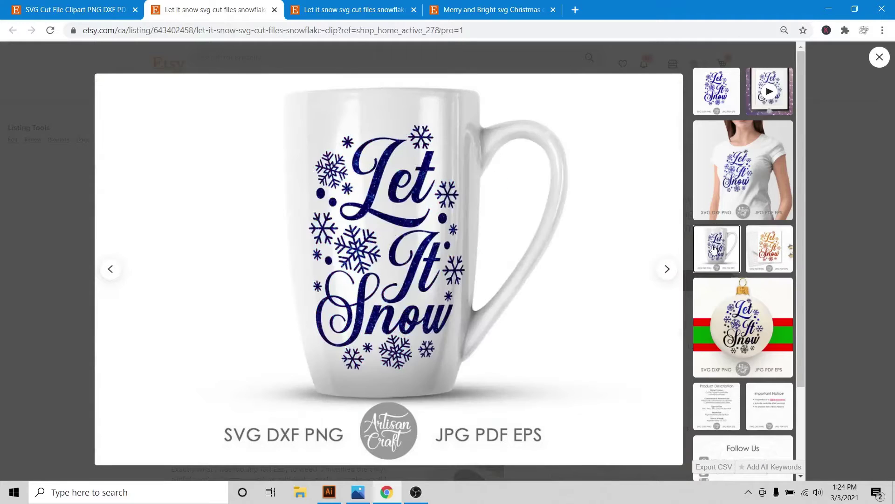
click(752, 174)
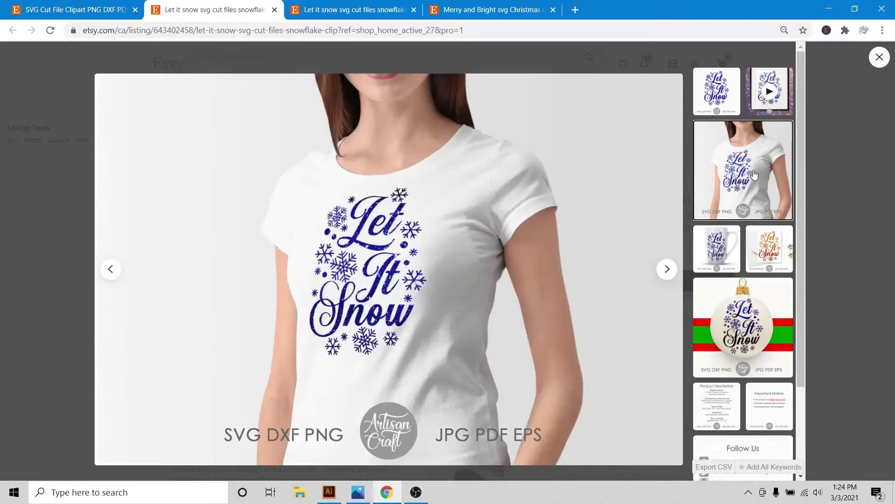
click(458, 10)
click(340, 10)
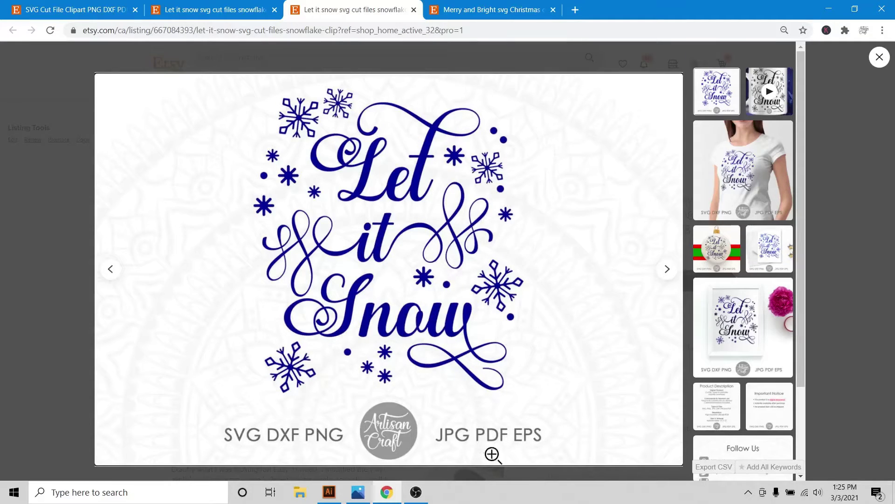
Step: Switch to Illustrator and show the Guides layer in the Snowflakes Designs document
click(330, 492)
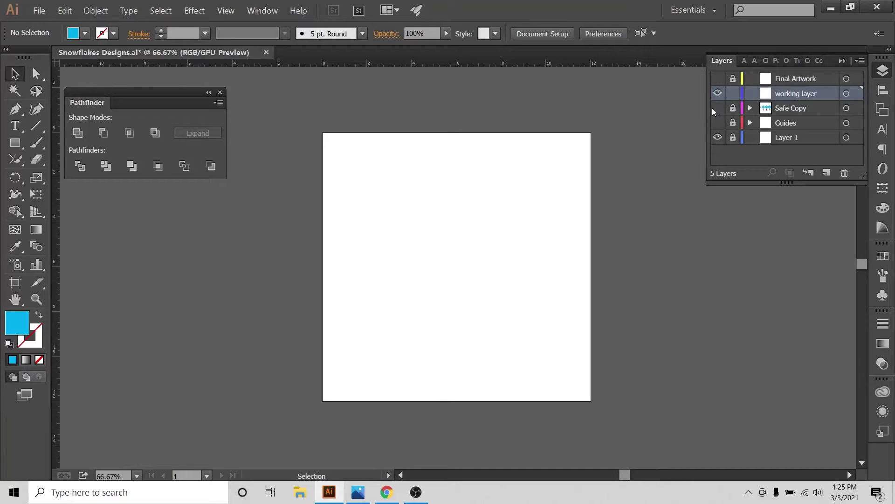
click(718, 123)
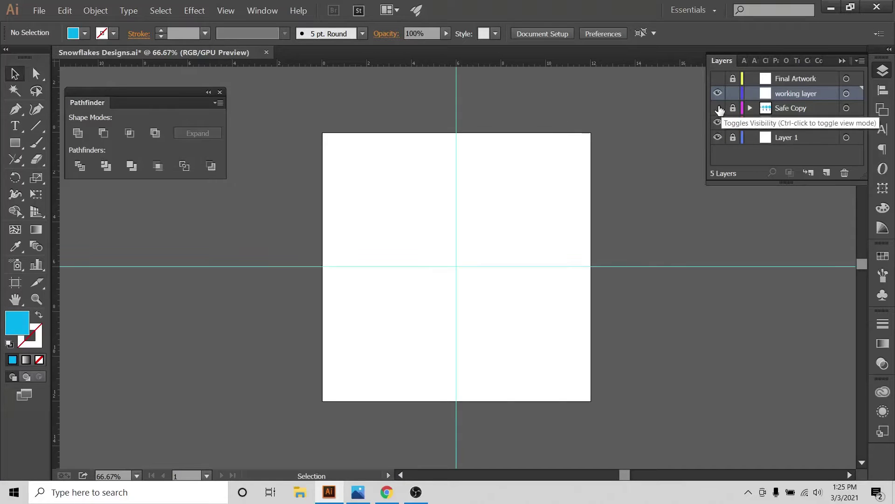
Step: Show the Safe Copy layer to examine the sample snowflakes beside the artboard, hide it again and fit the artboard in the window
click(718, 108)
key(ctrl+minus)
key(ctrl+minus)
key(ctrl+minus)
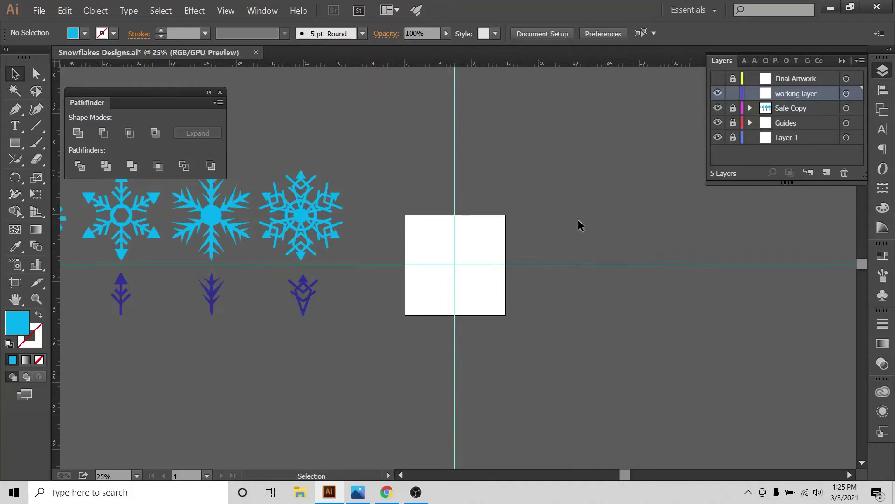
scroll(513, 256, up, 1)
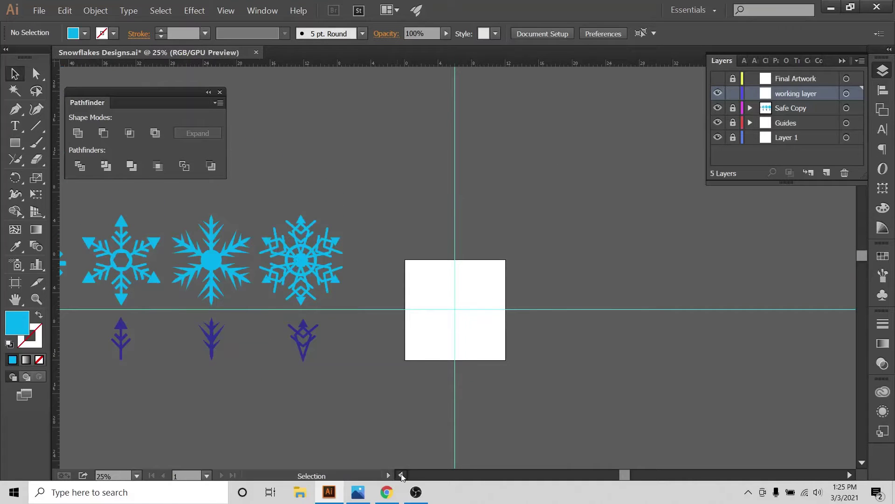
scroll(357, 350, left, 2)
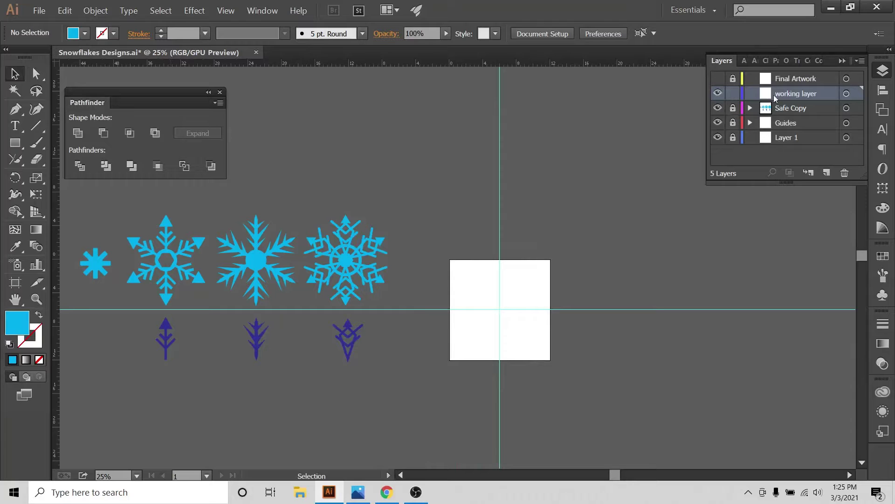
click(717, 108)
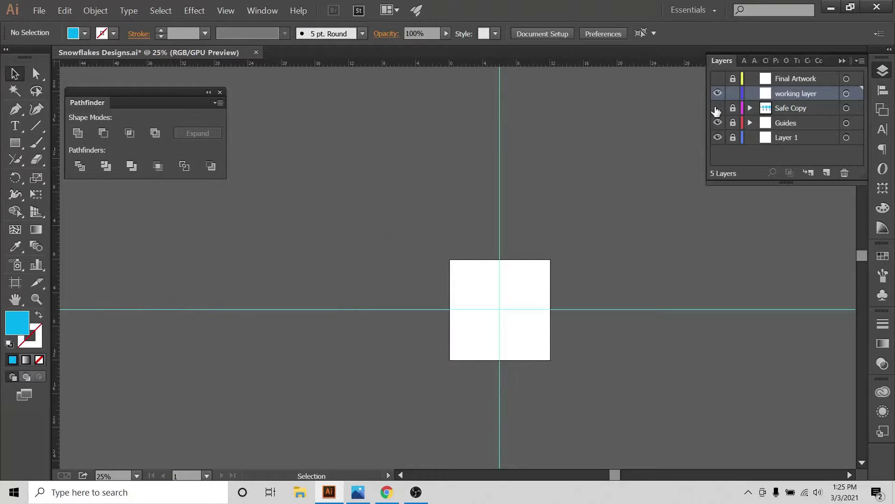
key(ctrl+0)
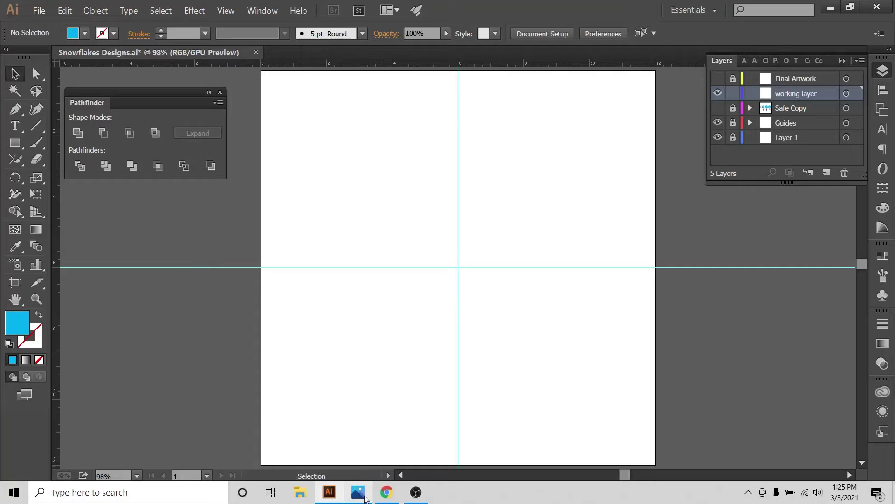
click(388, 497)
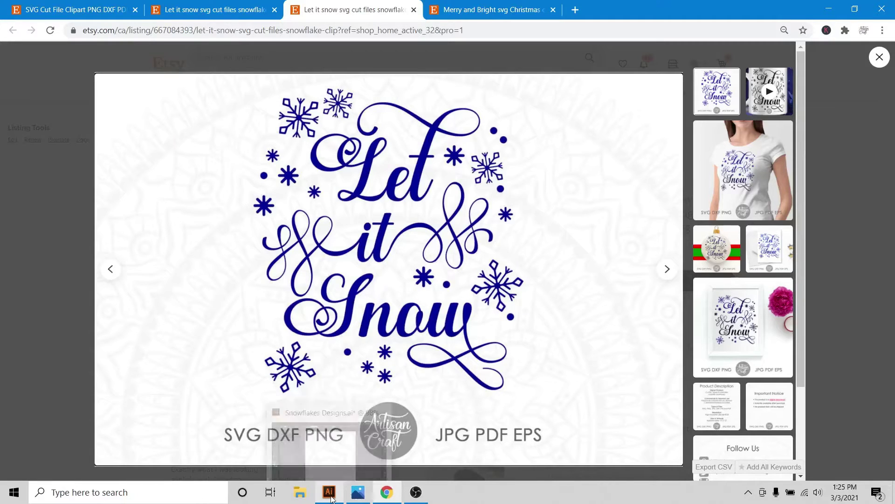
click(330, 493)
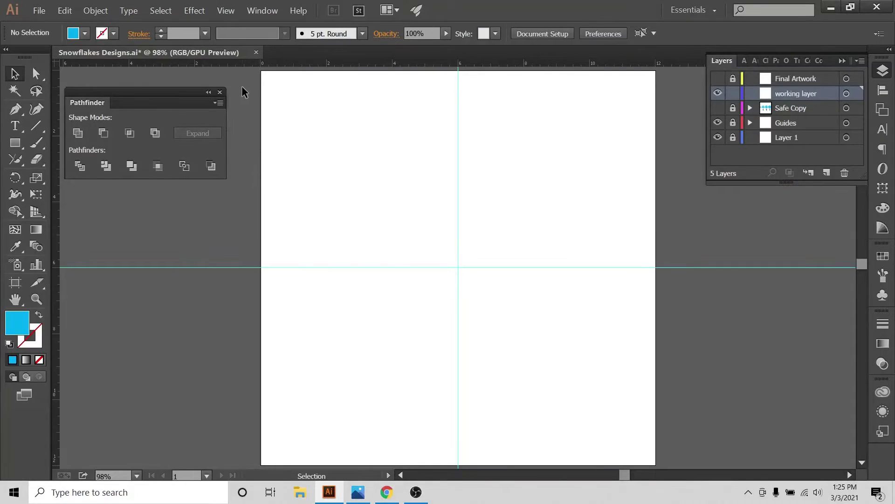
Step: Display the document grid and turn on Snap to Grid
click(223, 12)
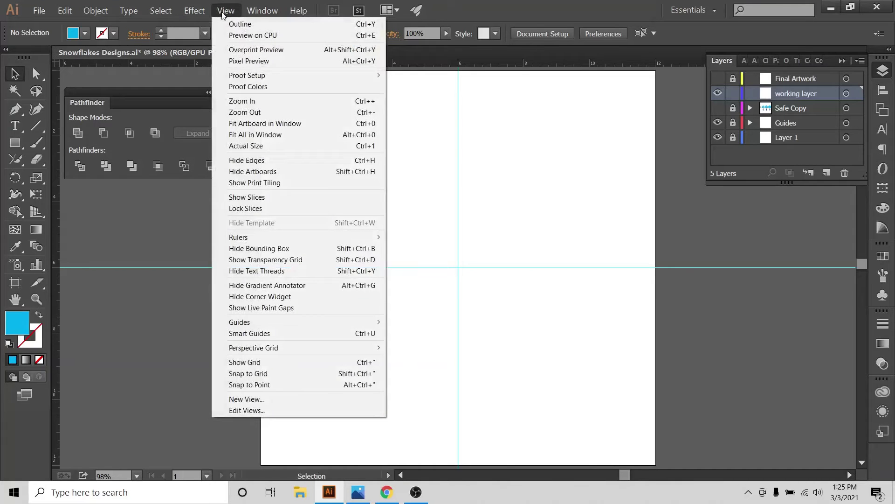
click(242, 364)
click(216, 6)
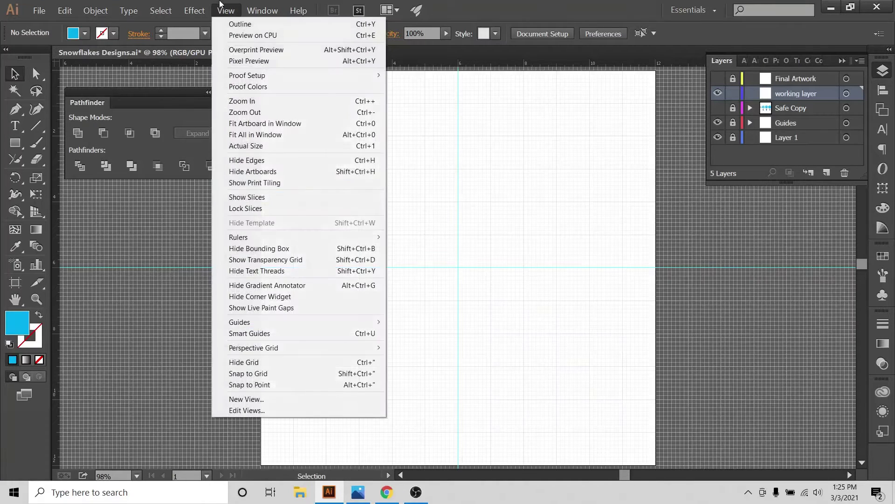
click(259, 373)
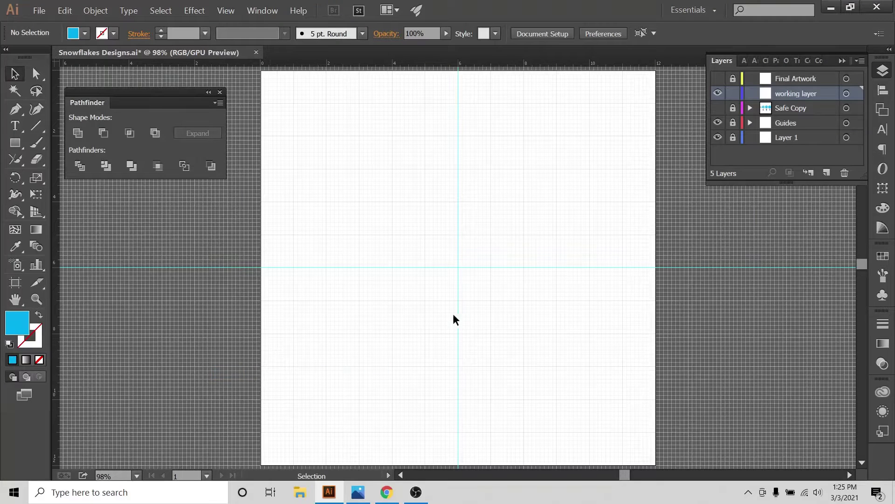
Step: Draw a closed kite with the Pen tool on the vertical guide, with corners at (6, 1), (7, 2), (6, 3.625) and (5, 2) in
click(10, 116)
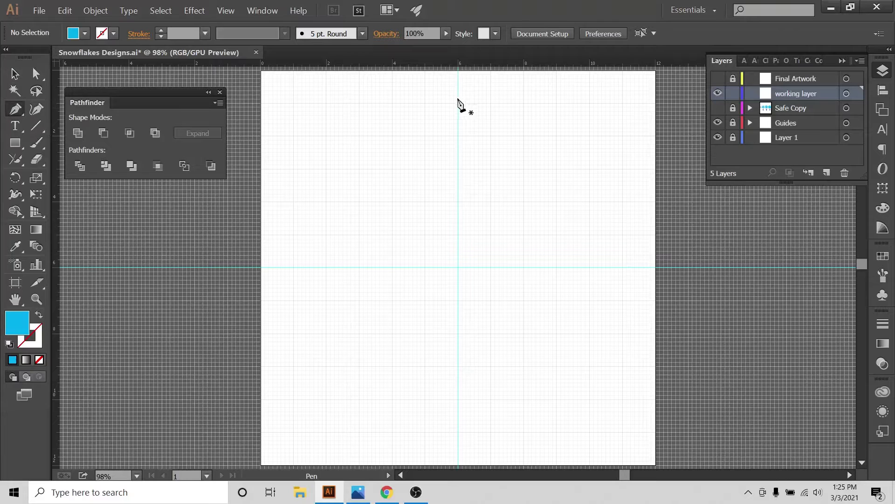
click(458, 103)
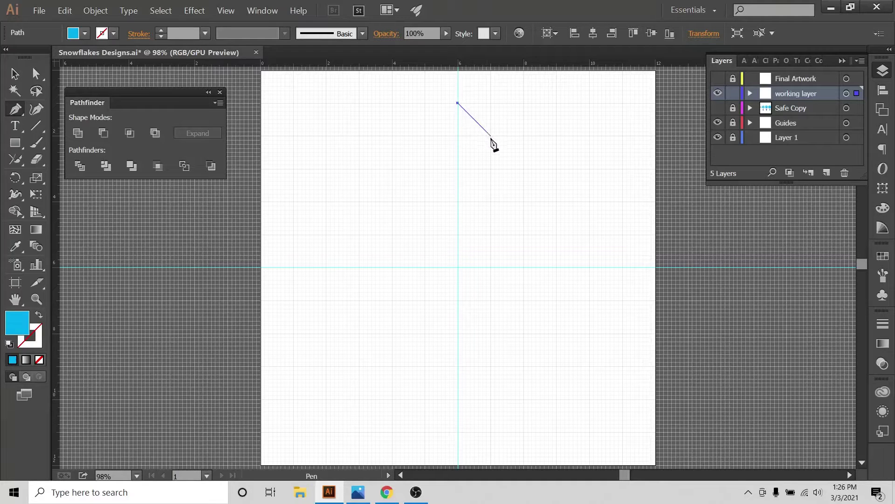
click(491, 136)
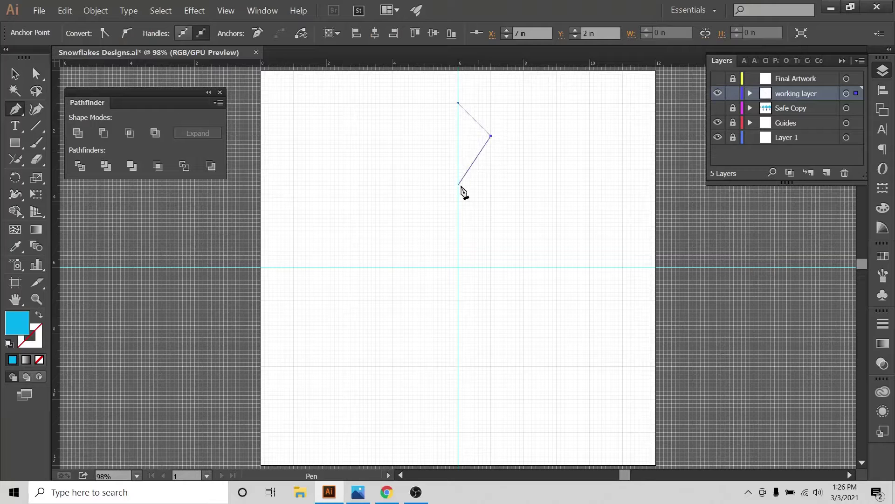
click(457, 189)
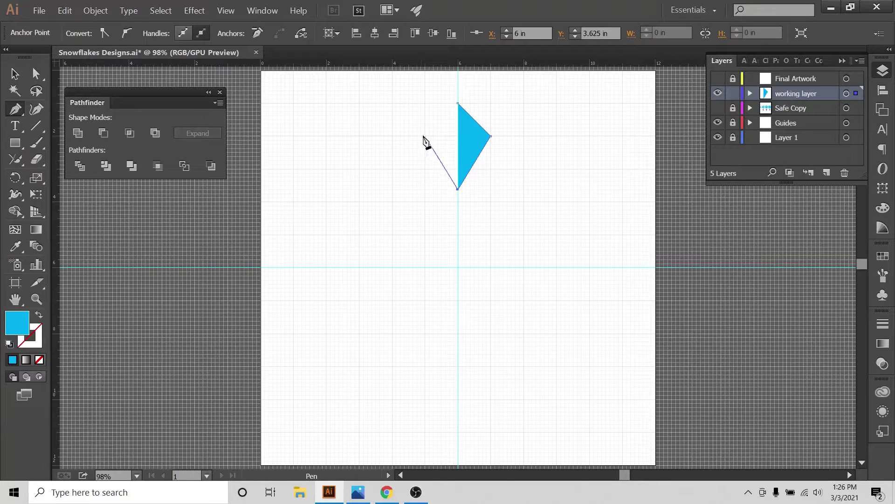
click(425, 136)
click(458, 103)
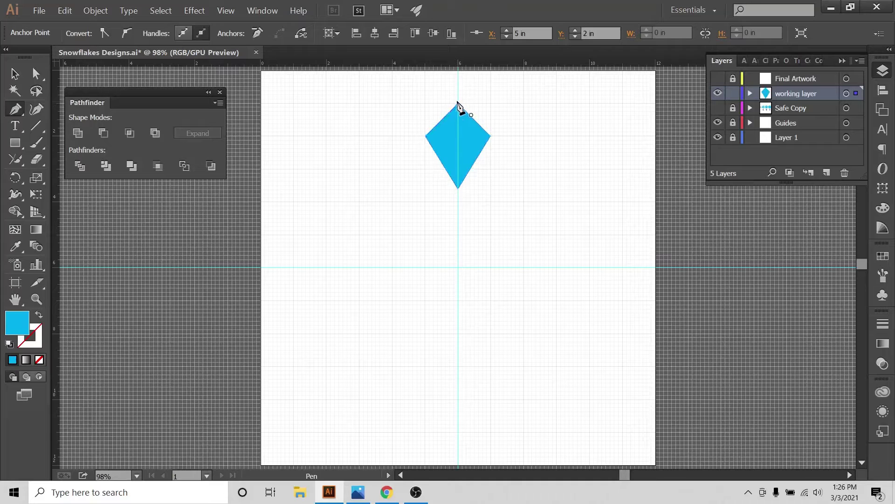
Step: Swap the kite's fill and stroke, then make the stroke dark blue with a weight of 22 pt
click(14, 73)
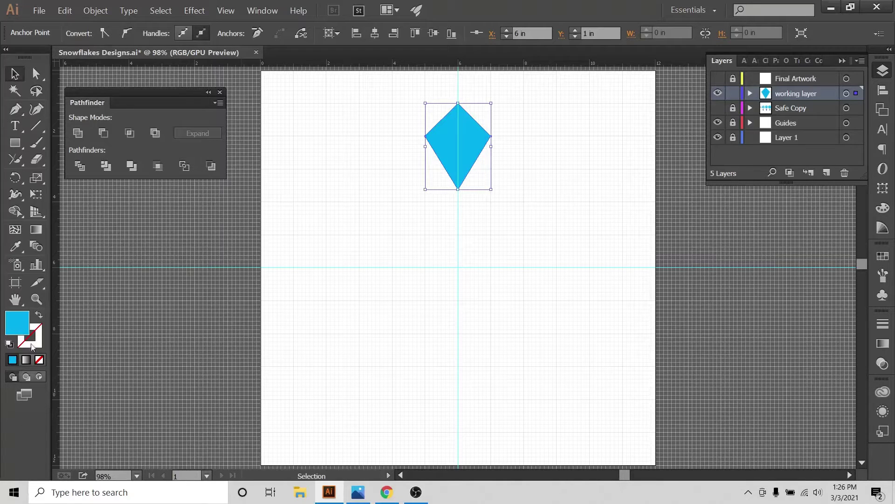
click(38, 316)
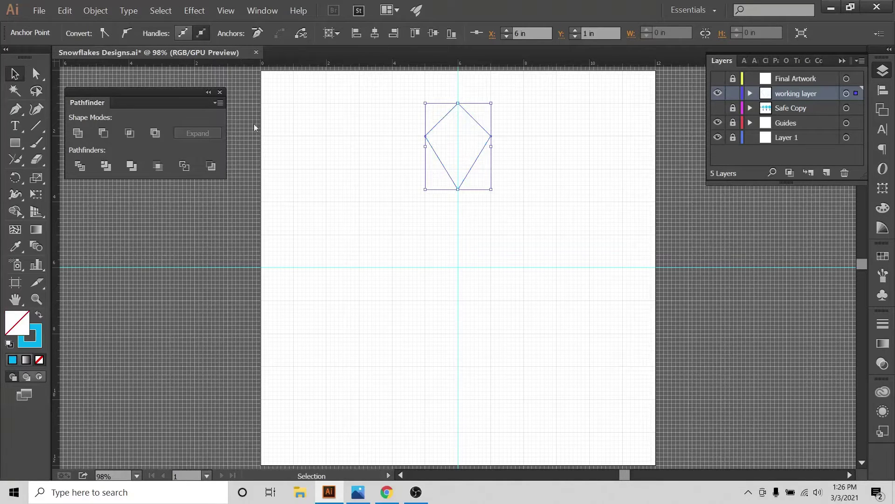
drag(354, 123, 603, 261)
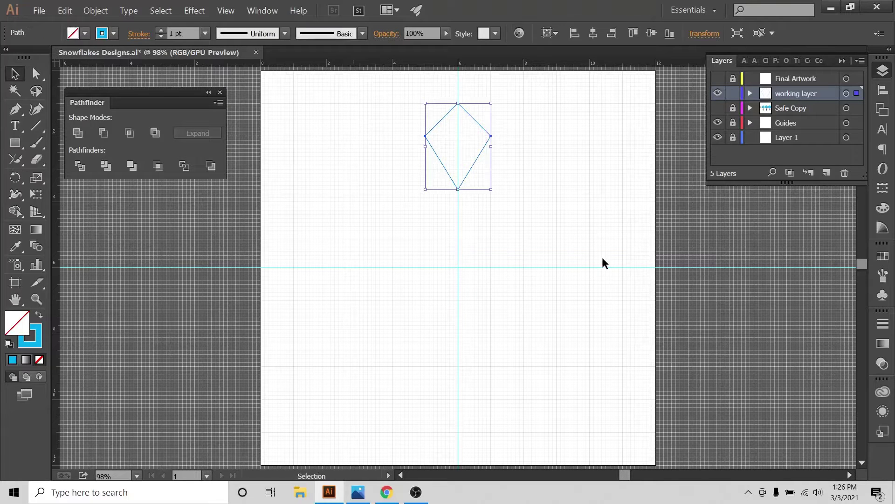
click(111, 34)
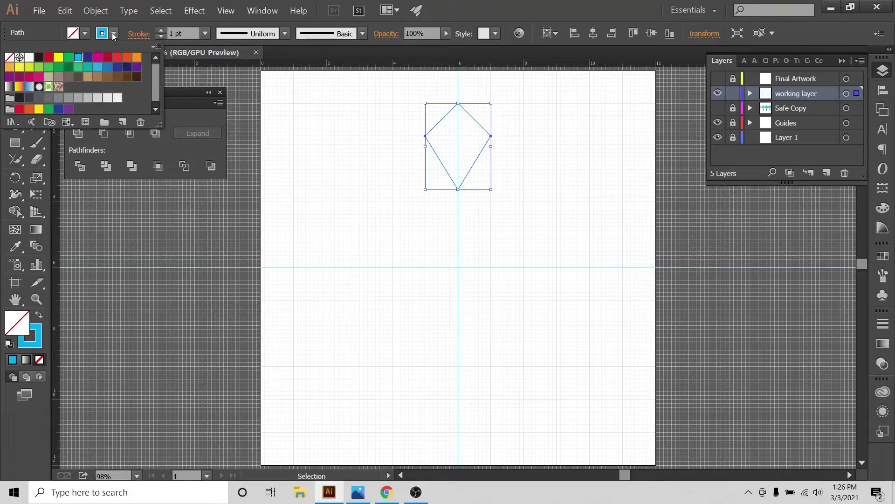
click(88, 57)
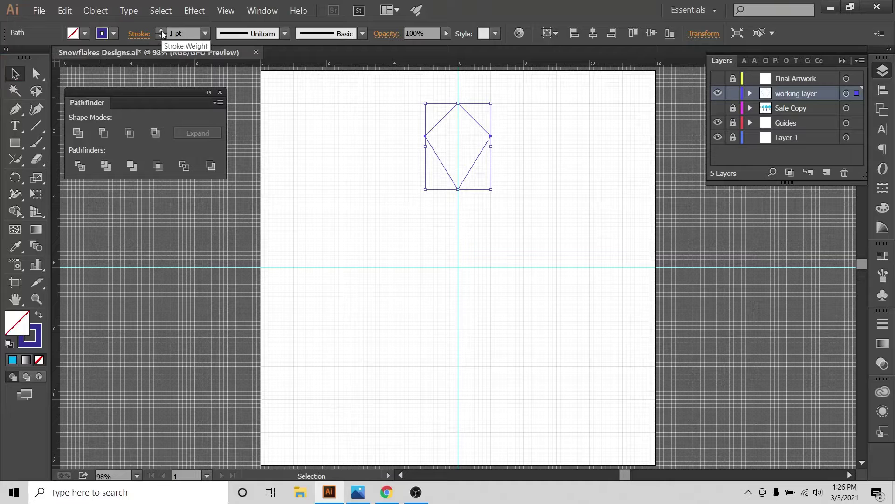
click(162, 31)
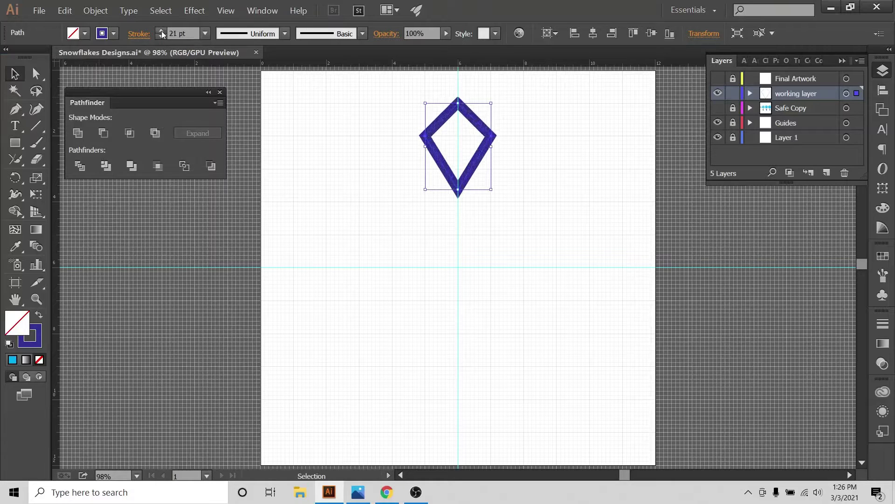
click(162, 31)
click(519, 135)
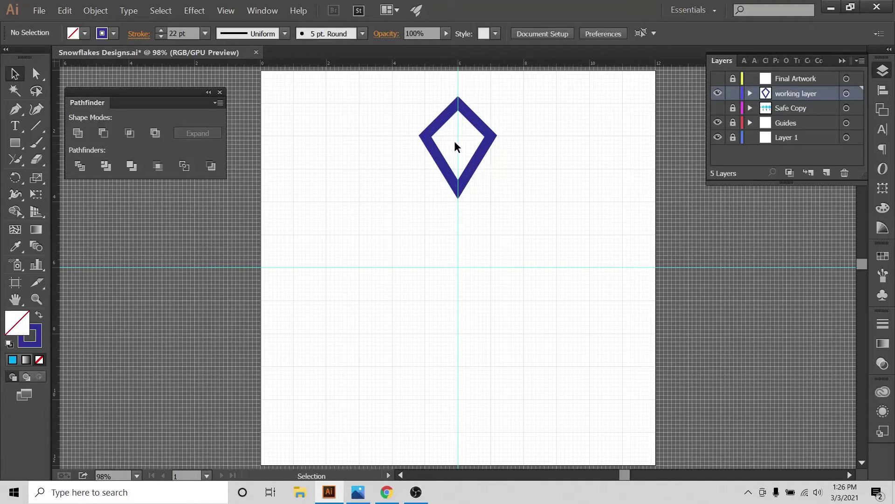
Step: Narrow the kite from its right side to about 1.75 in wide
click(497, 140)
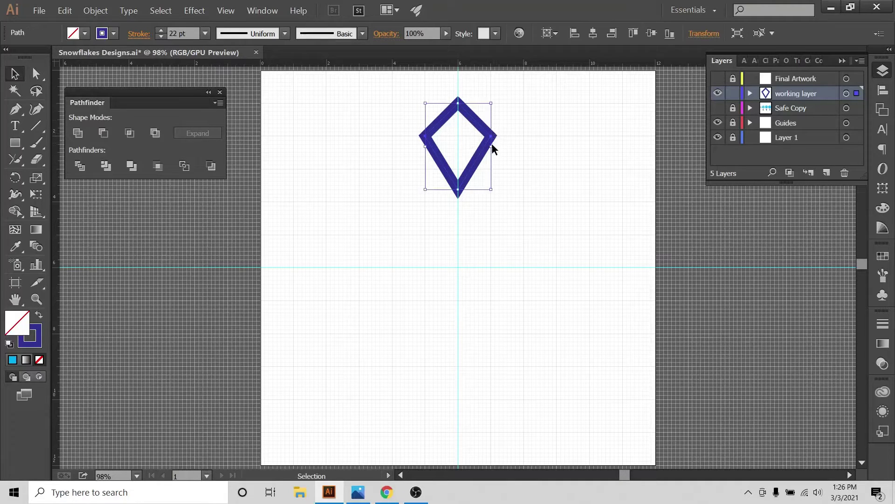
drag(493, 148, 485, 148)
click(509, 140)
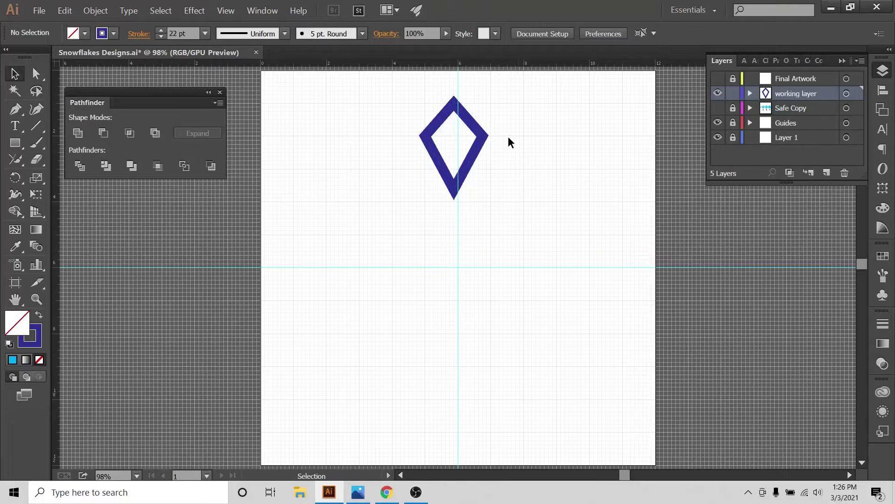
Step: Center the kite horizontally on the artboard
drag(419, 86, 492, 186)
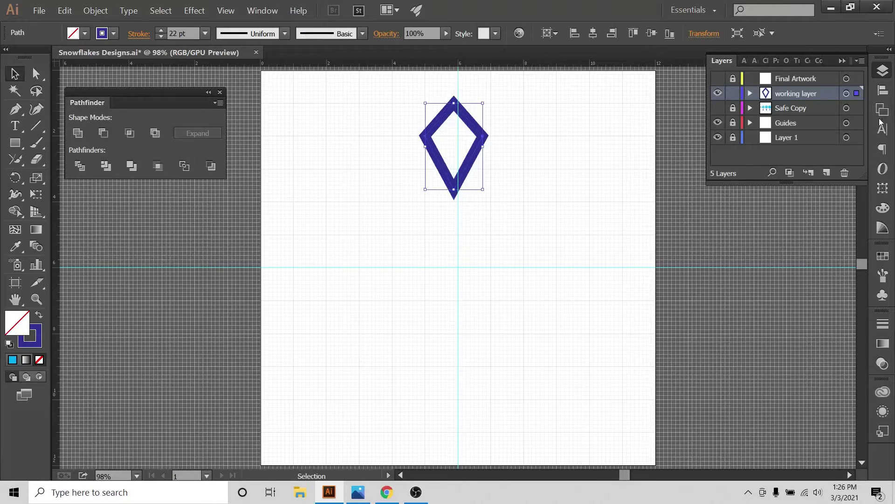
click(882, 93)
click(850, 166)
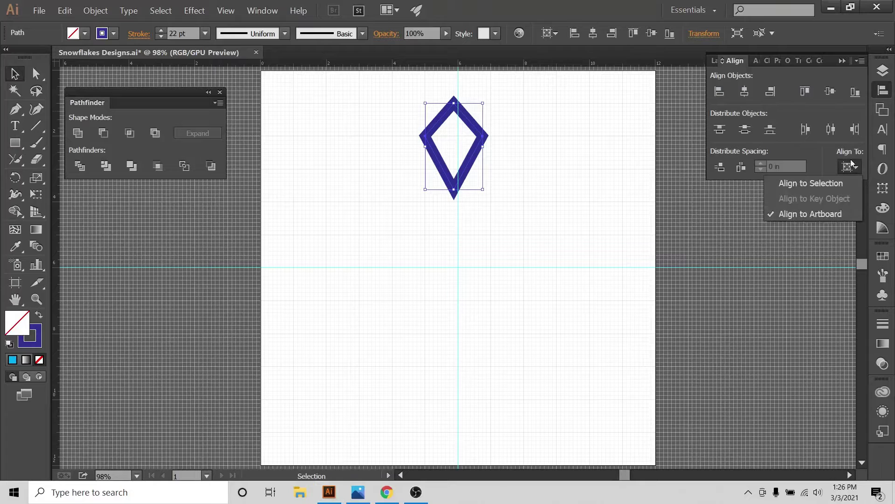
click(746, 95)
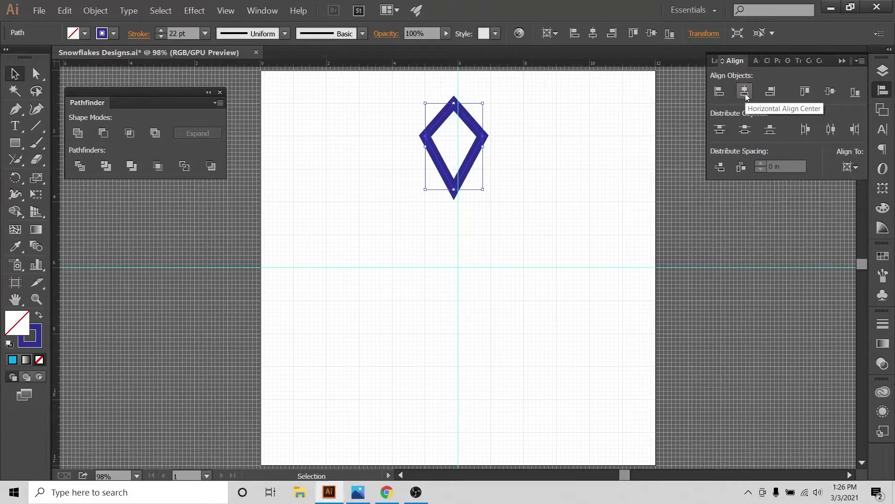
click(746, 95)
click(552, 123)
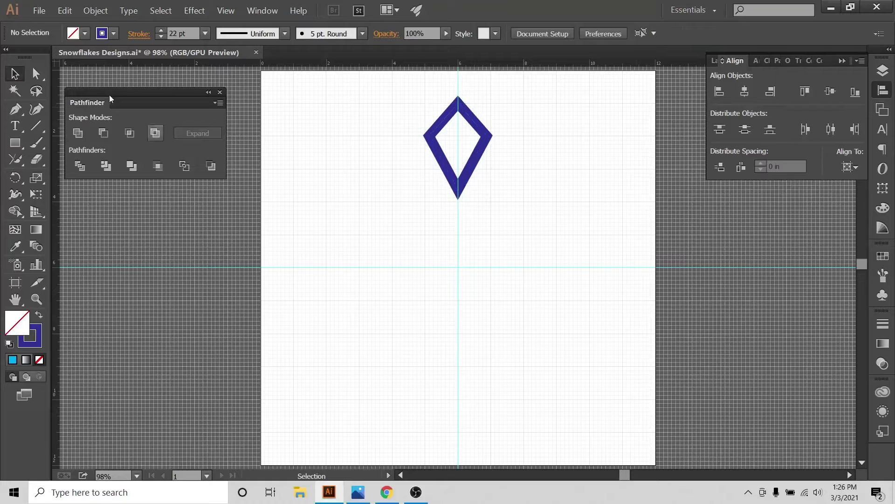
Step: Draw a vertical stem with the Pen tool from the guide intersection at (6, 6) in up to the kite's lower tip at (6, 3.5) in
click(14, 109)
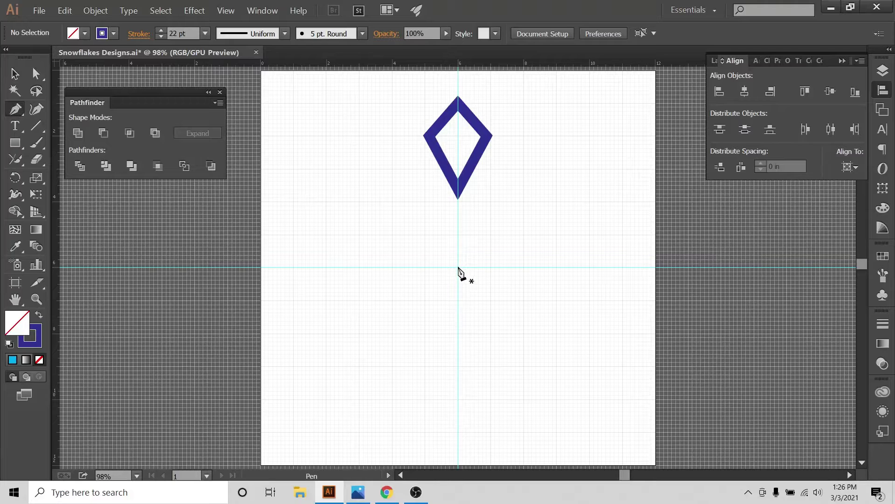
click(458, 267)
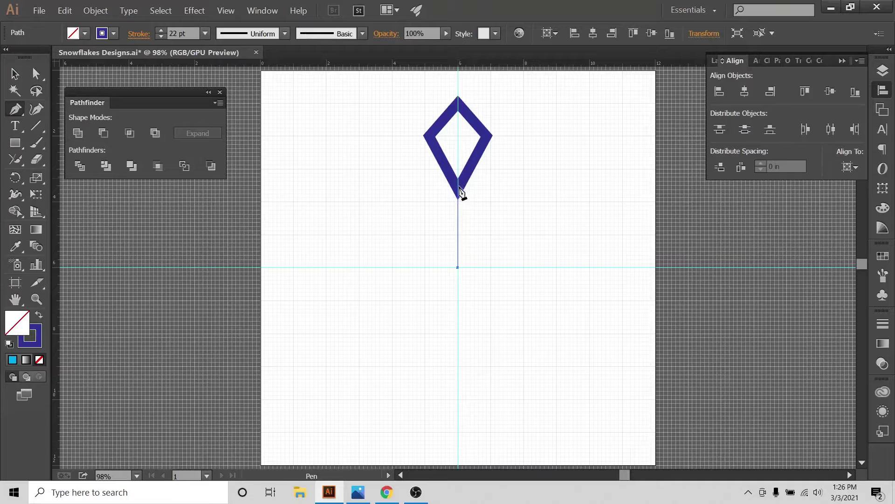
click(459, 186)
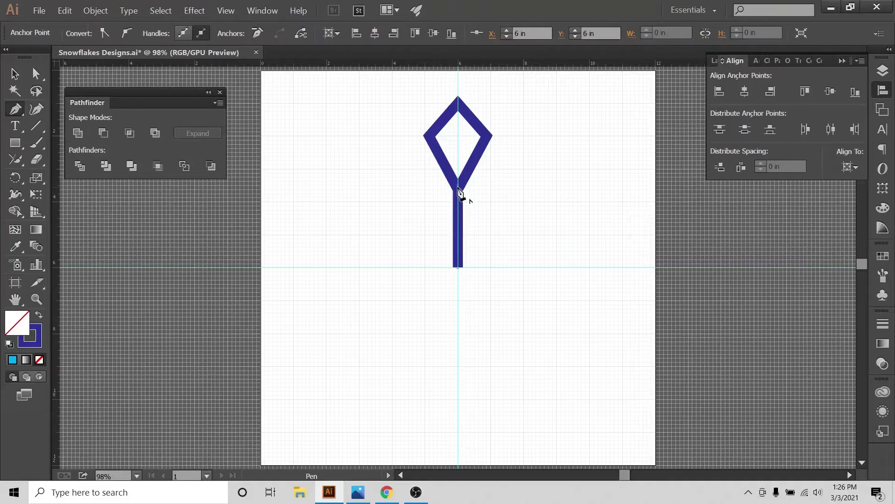
click(15, 77)
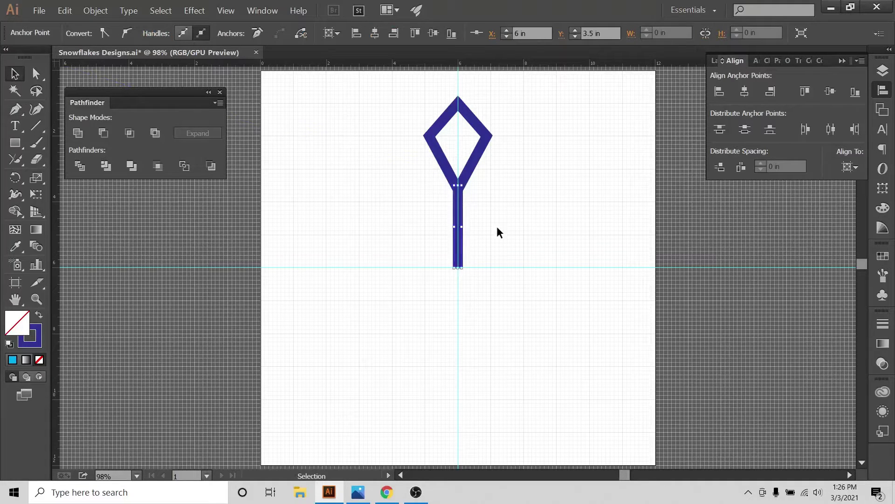
click(513, 228)
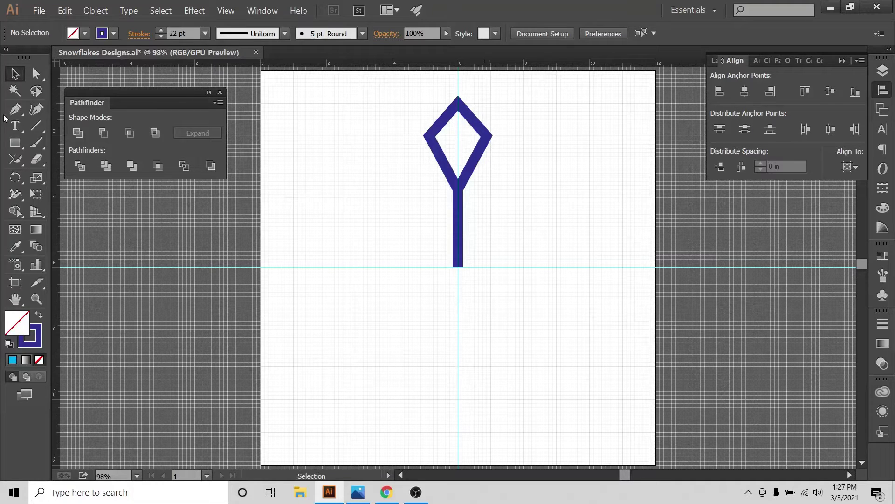
Step: Draw a V-shaped branch across the stem with the Pen tool, through about (7, 4), (6, 5) and (5, 4) in
click(15, 110)
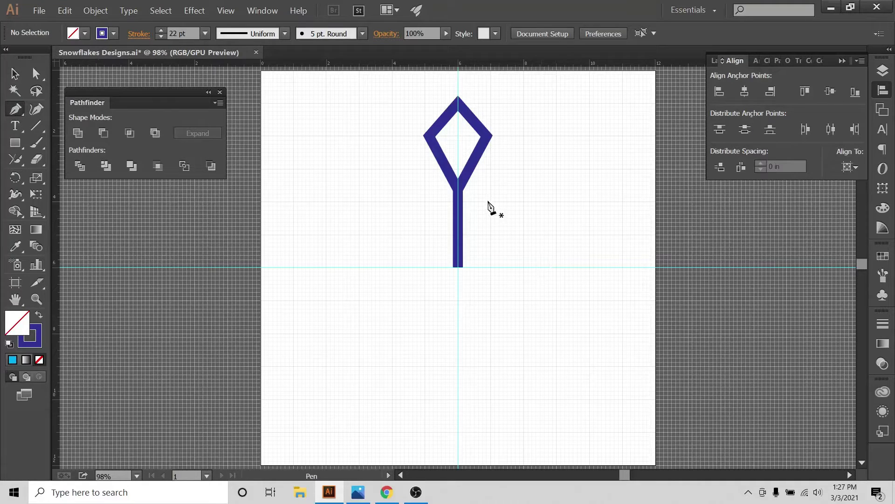
click(491, 201)
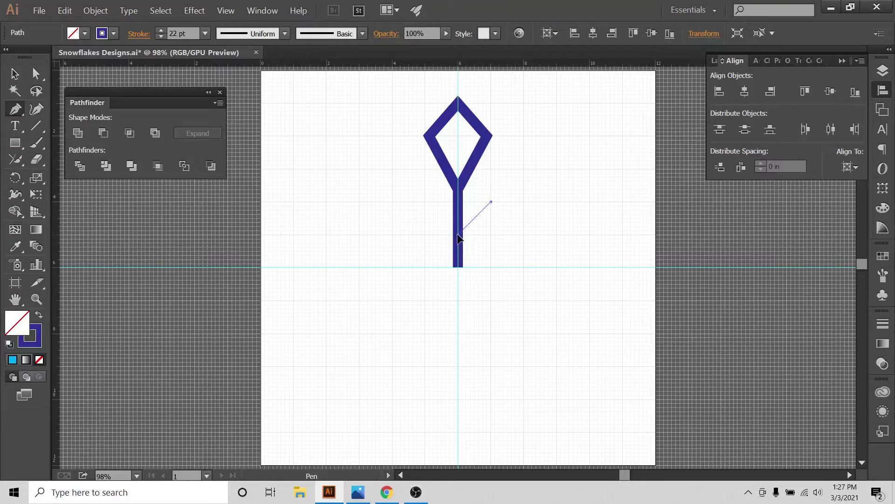
click(459, 234)
click(426, 207)
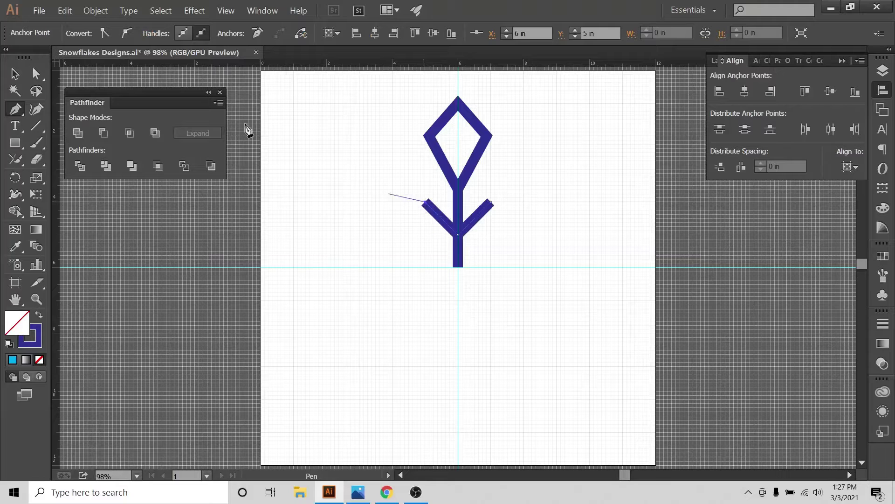
click(14, 73)
click(154, 77)
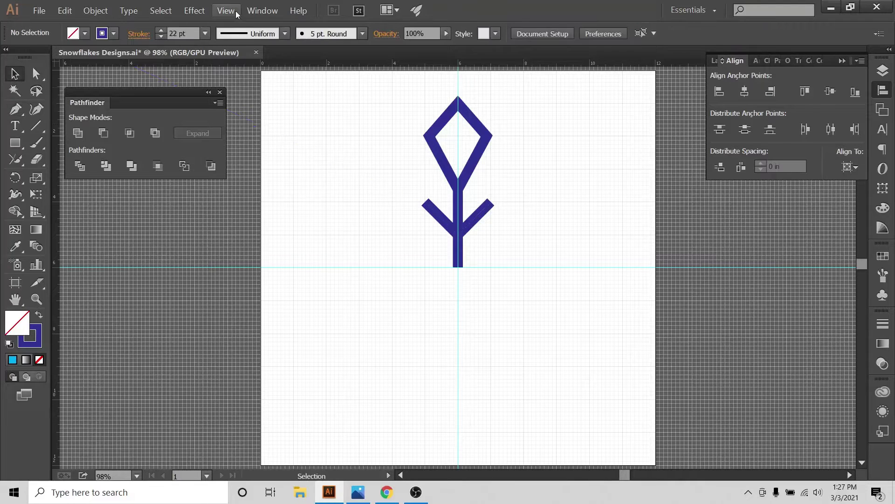
Step: Check the Snap to Grid setting and select the whole snowflake arm
click(225, 10)
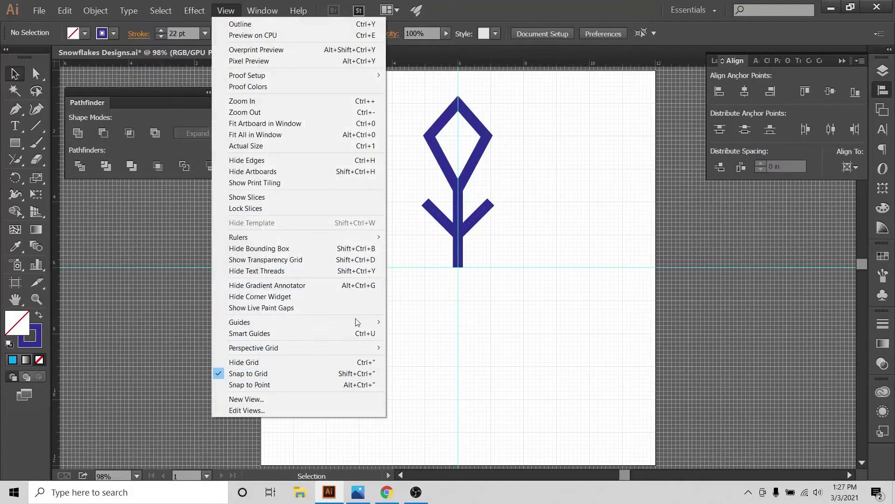
click(525, 248)
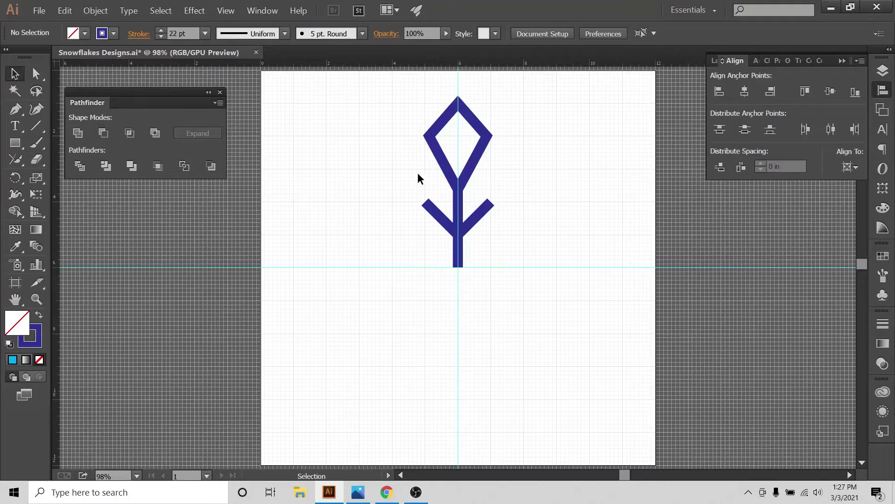
drag(407, 100, 507, 313)
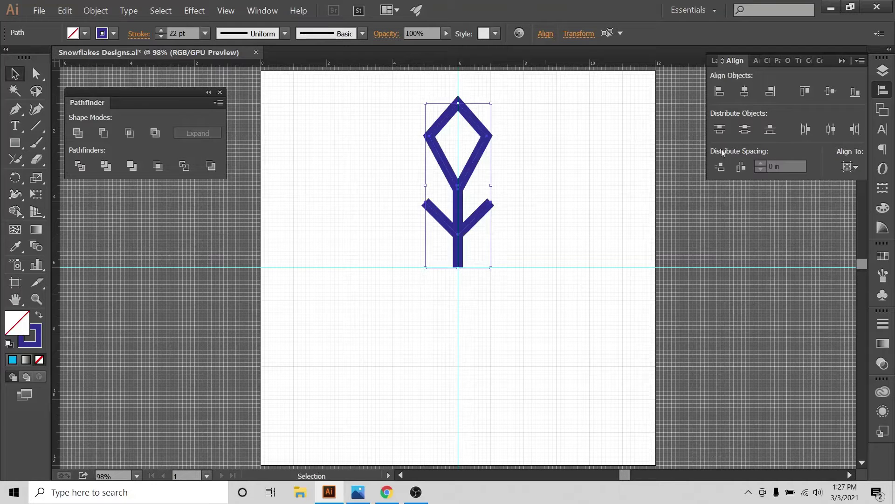
Step: Switch to Chrome, examine the lower-left snowflake in the Let it Snow listing image up close, and return to Illustrator
click(386, 492)
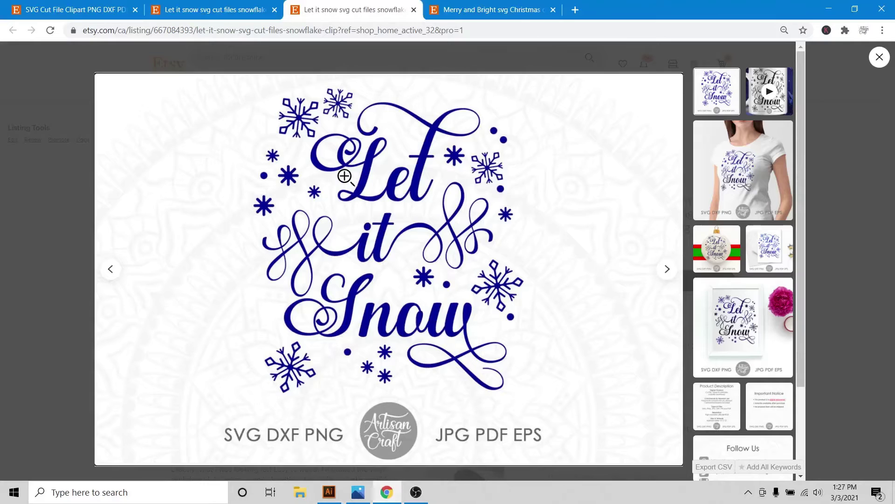
click(361, 278)
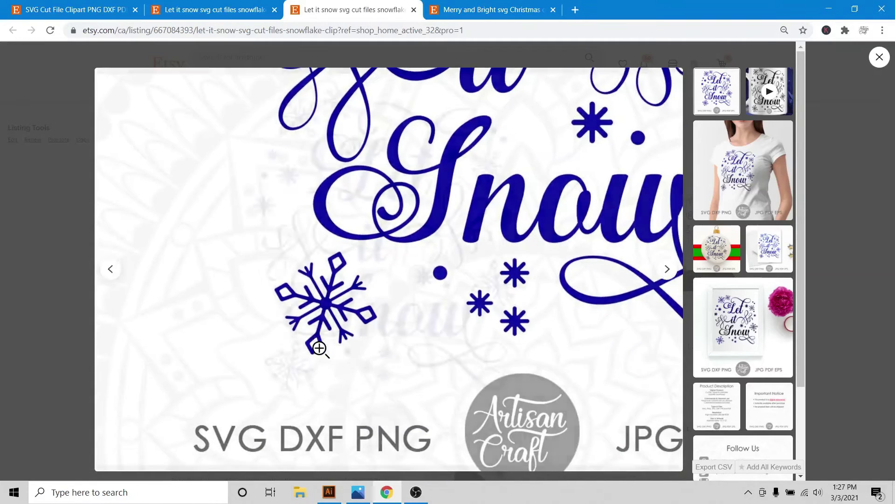
click(316, 346)
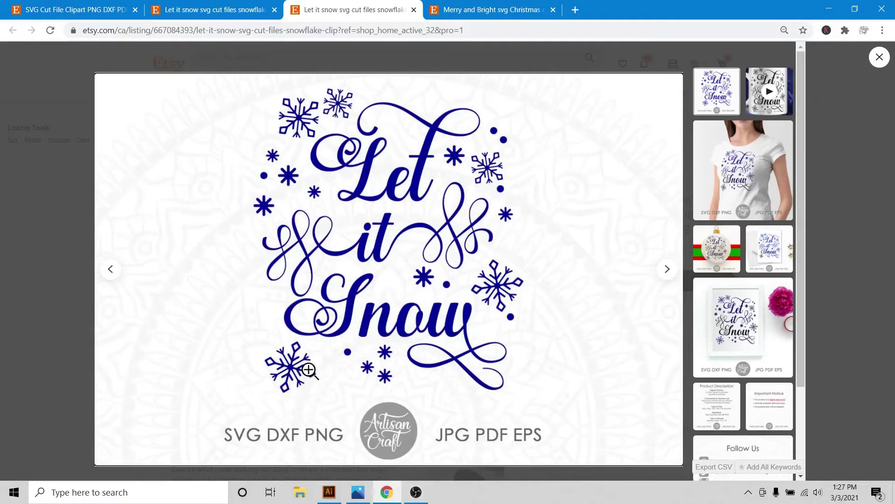
click(329, 492)
Step: Select the whole snowflake arm and move it off the artboard to its right side
click(527, 141)
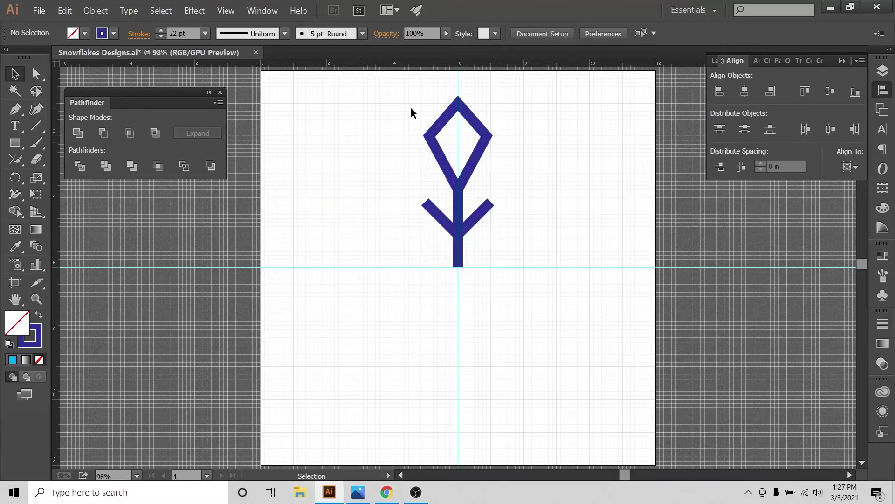
drag(386, 100, 531, 269)
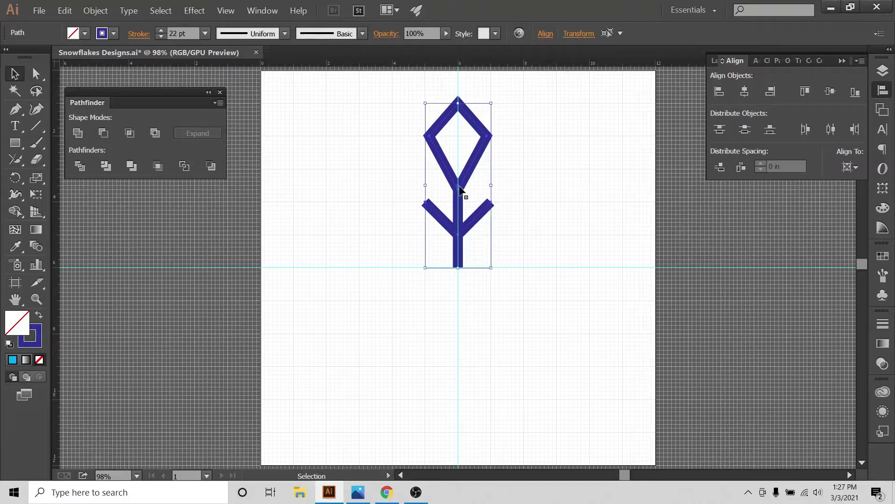
drag(486, 204, 737, 269)
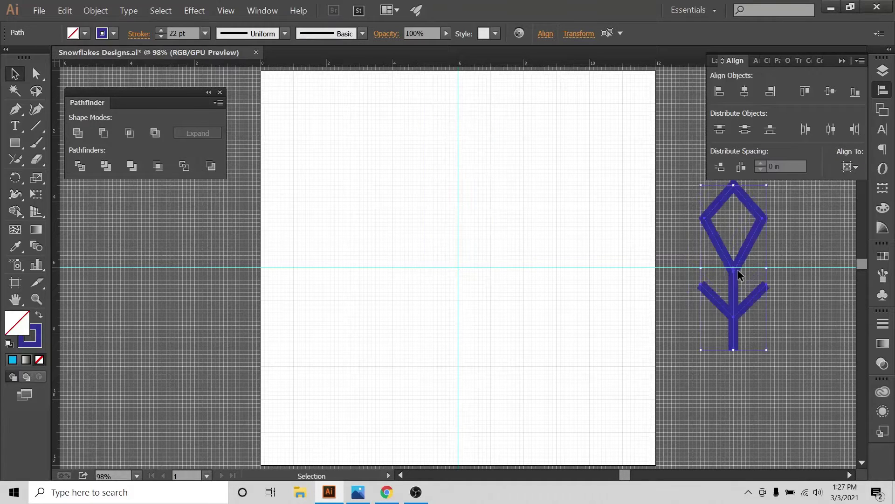
click(527, 202)
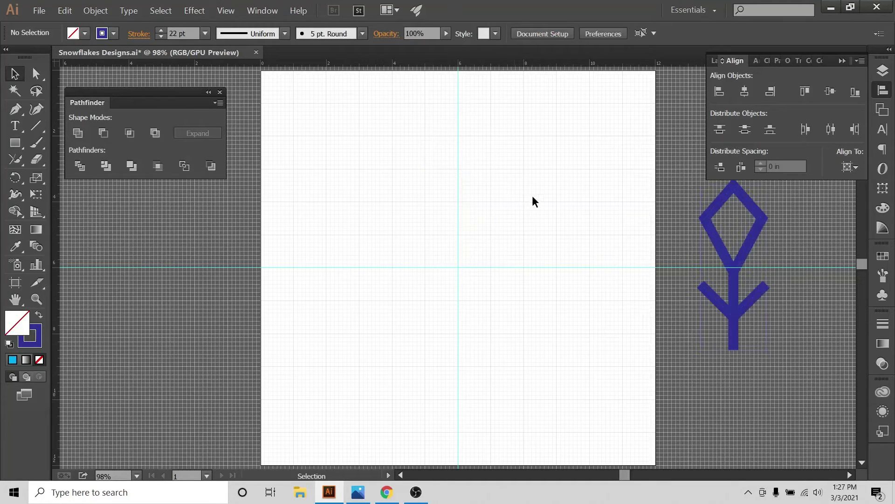
Step: Draw a new vertical stem with the Pen tool on the vertical guide from about (6, 1.75) in down to (6, 6) in
click(16, 108)
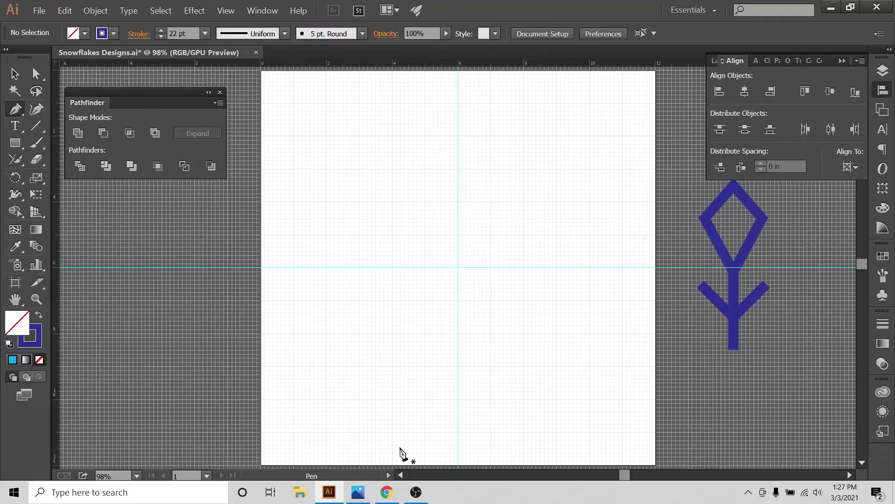
click(458, 128)
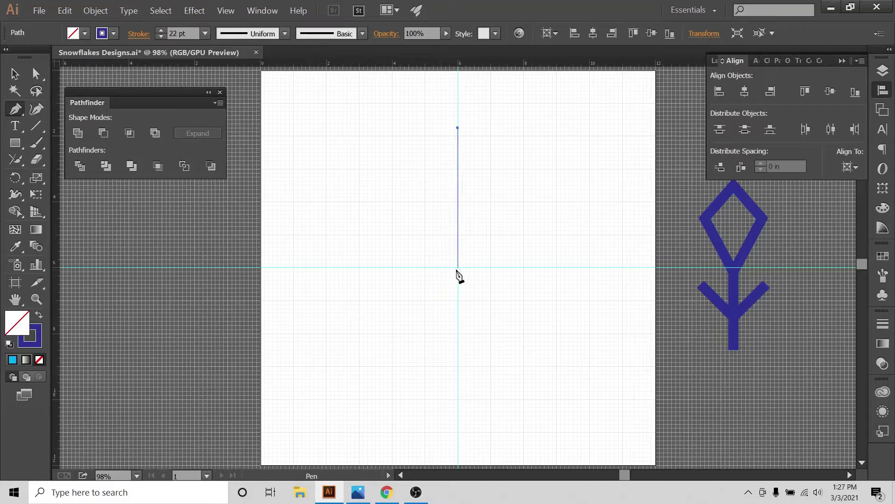
click(457, 267)
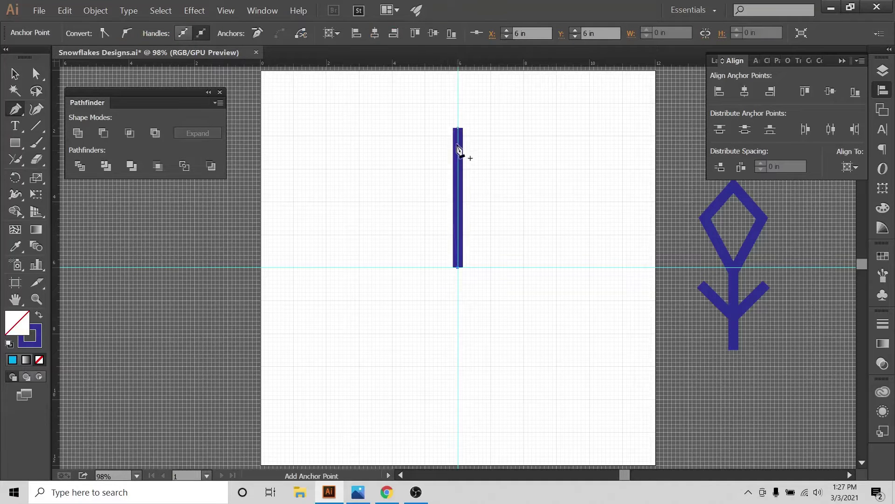
Step: Draw a V-shaped branch with the Pen tool from about (7, 2) in through (6, 3.375) in on the stem to about (5, 2) in
key(v)
click(287, 125)
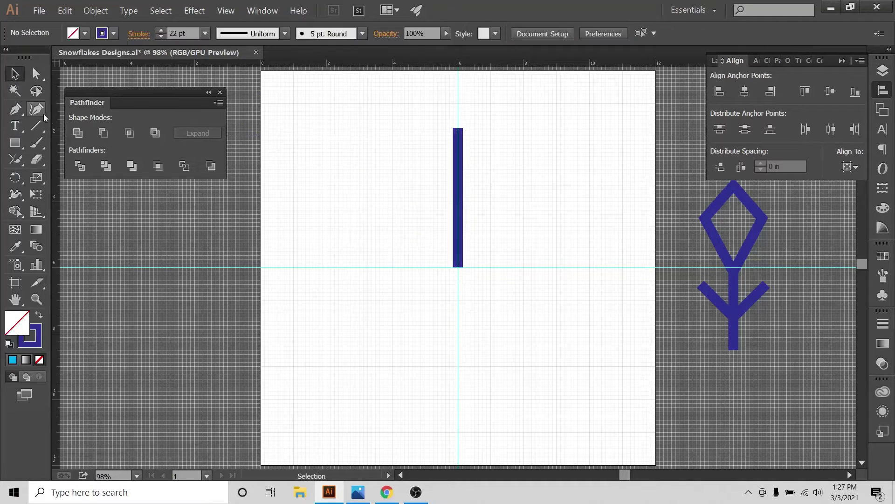
click(19, 111)
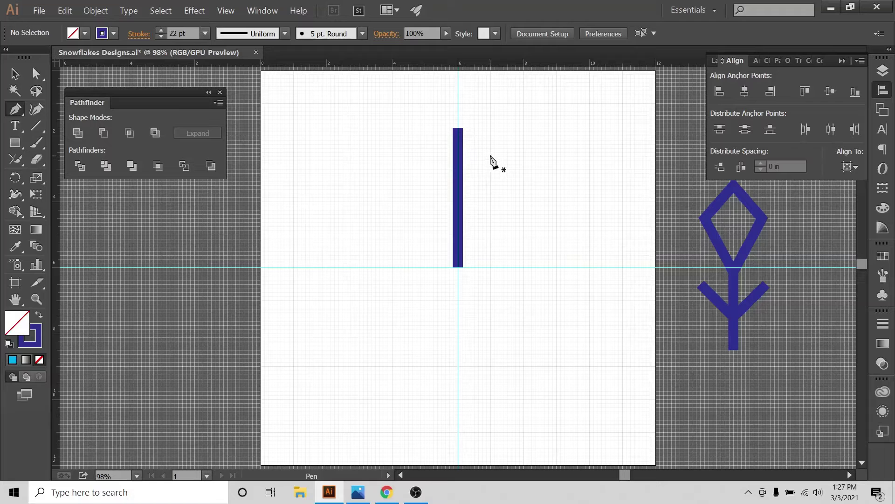
click(491, 136)
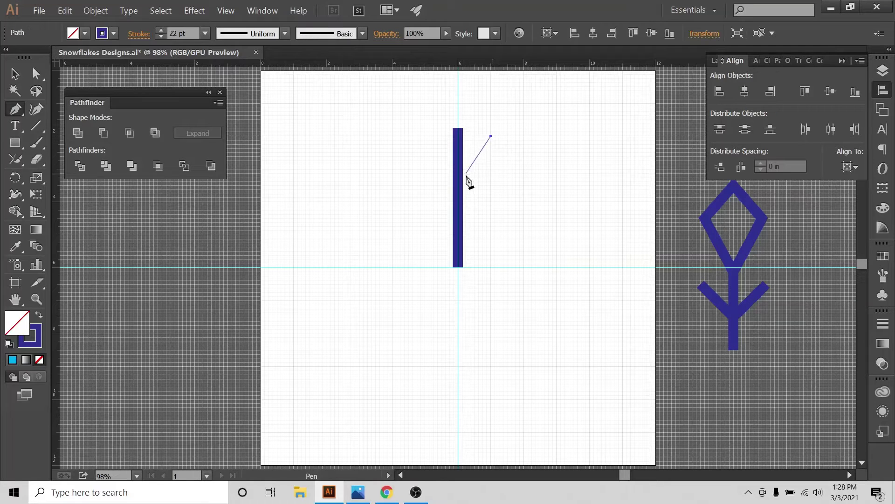
click(458, 180)
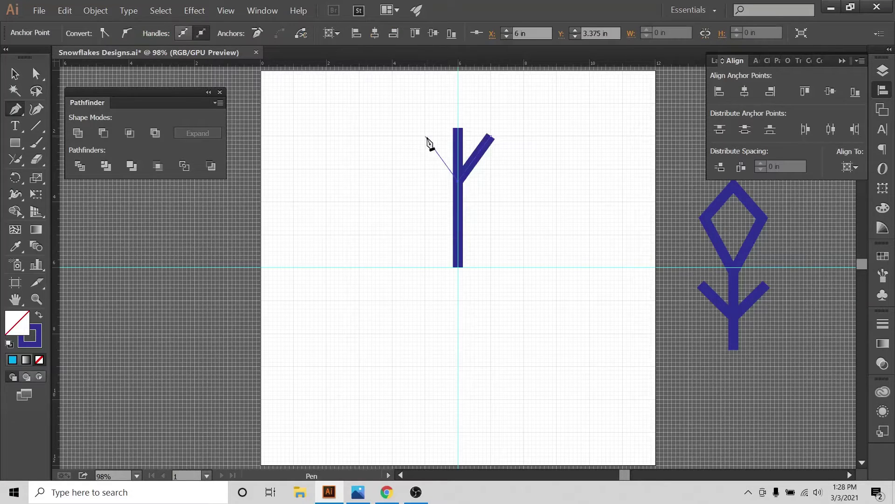
click(427, 138)
click(14, 73)
click(467, 116)
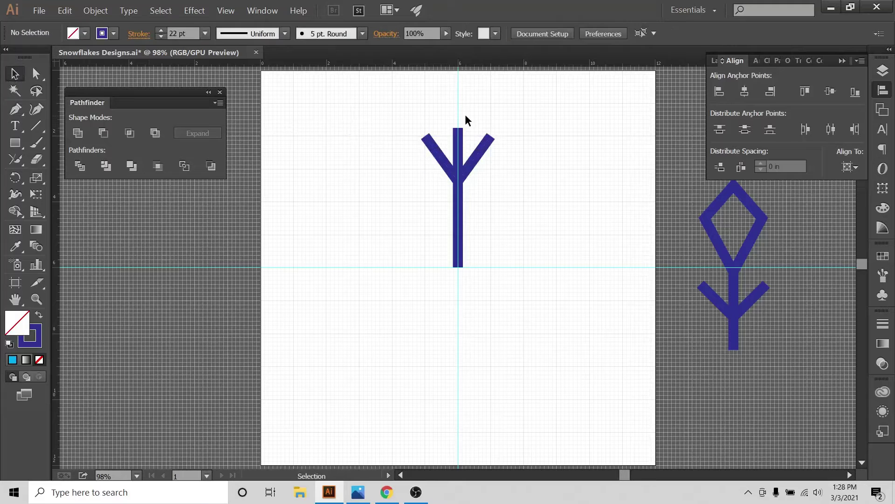
click(458, 134)
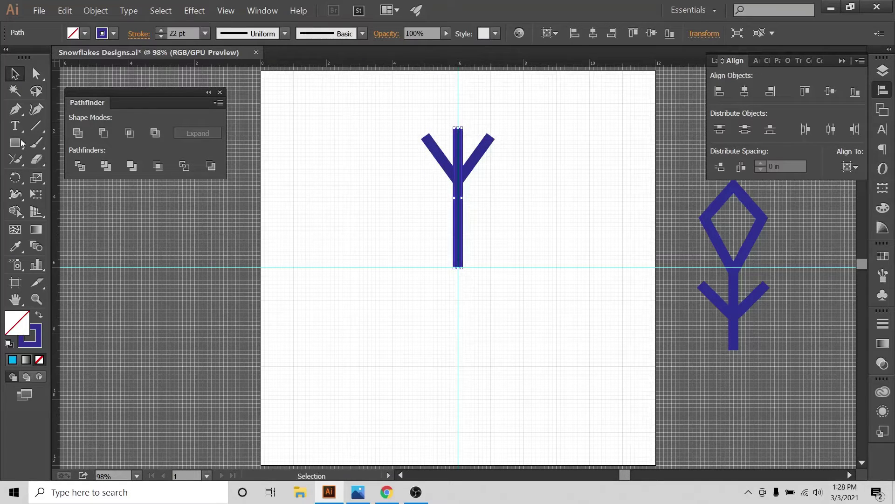
click(309, 253)
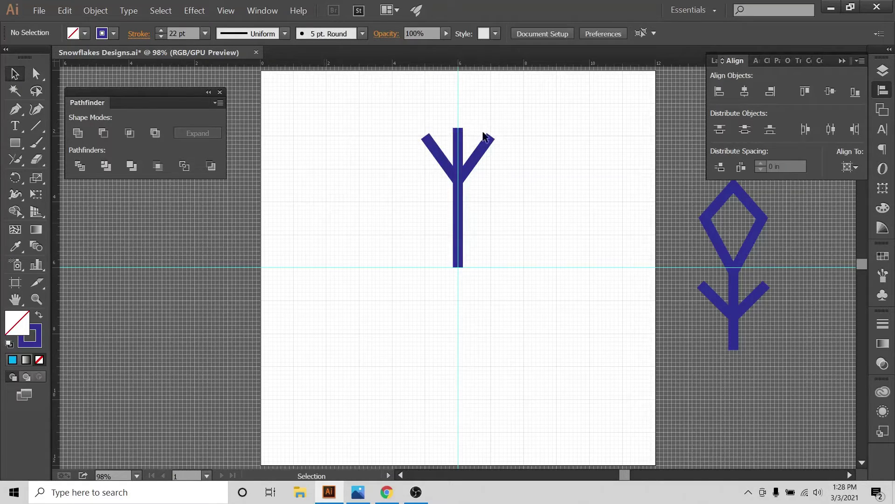
click(15, 145)
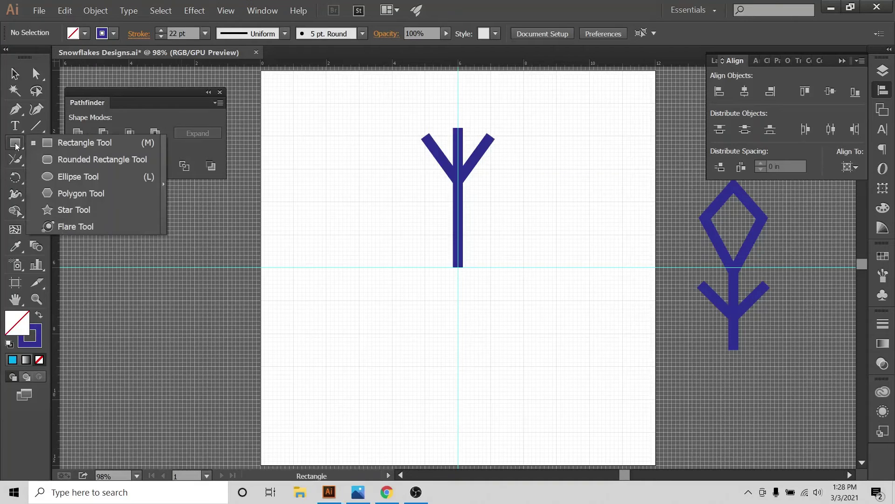
click(15, 70)
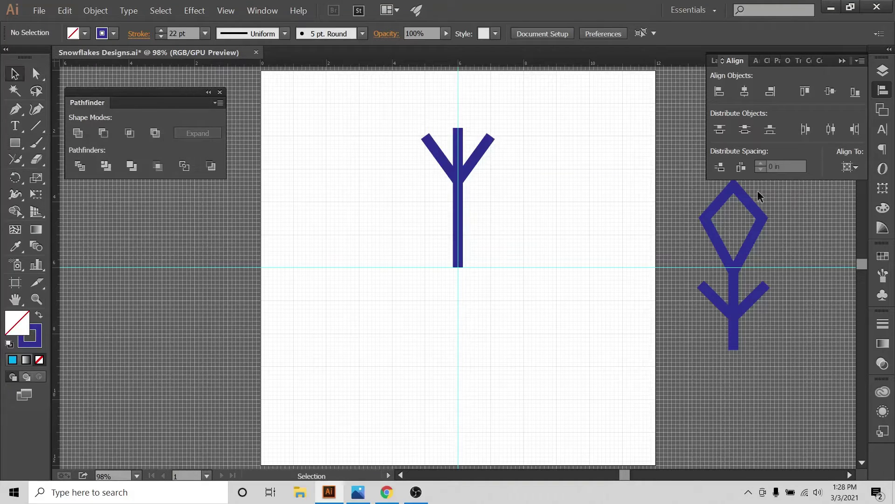
Step: Duplicate the set-aside arm's diamond onto the artboard beside the new stem and scale the copy down to about 1 in wide
click(733, 209)
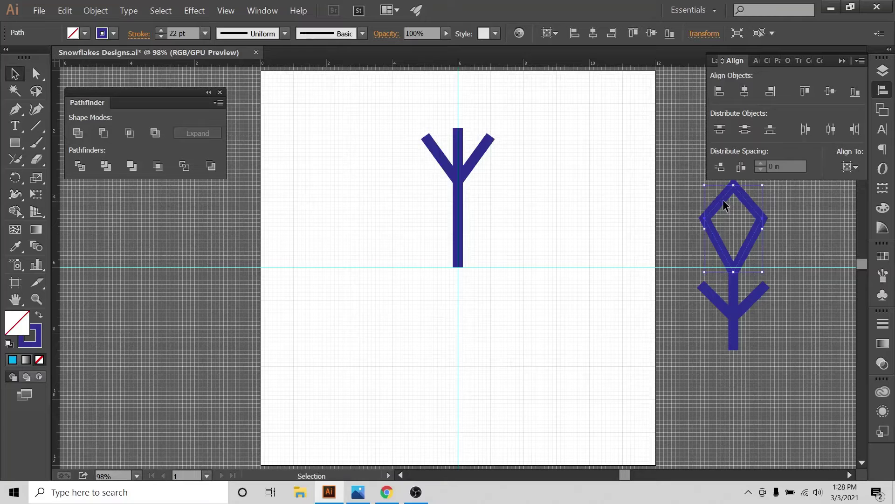
key(a)
key(v)
drag(708, 209, 638, 186)
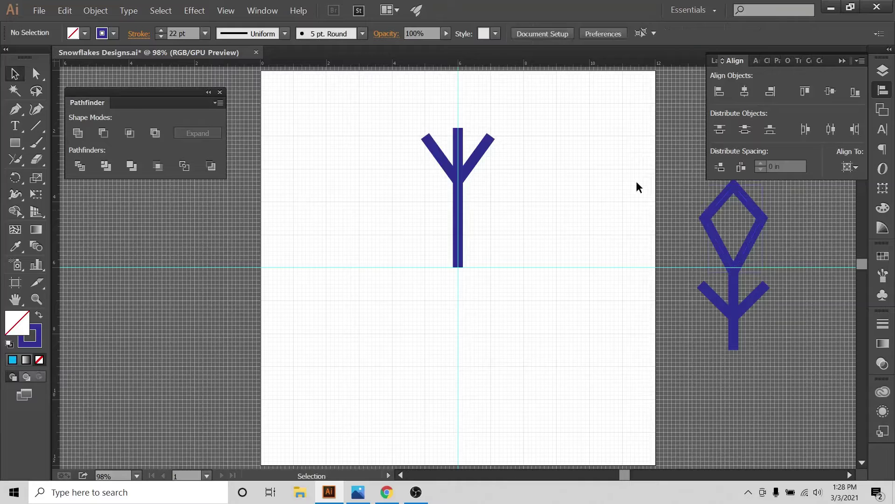
drag(704, 217, 539, 189)
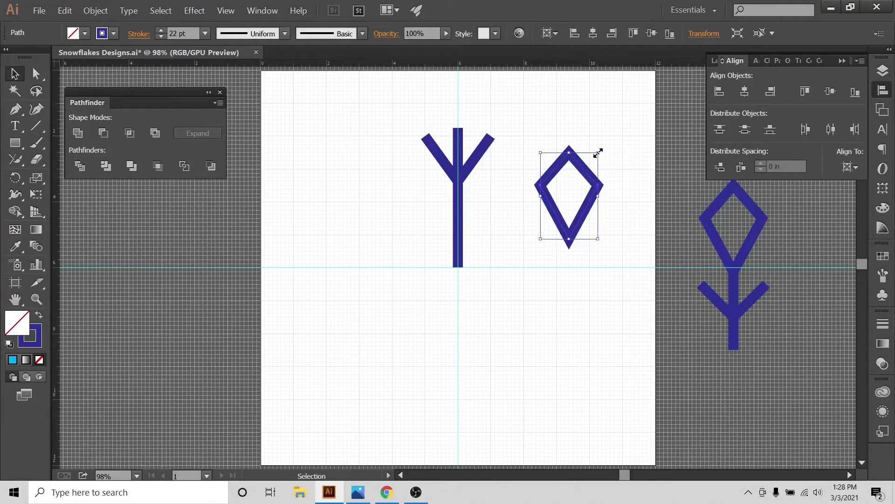
drag(599, 152, 586, 171)
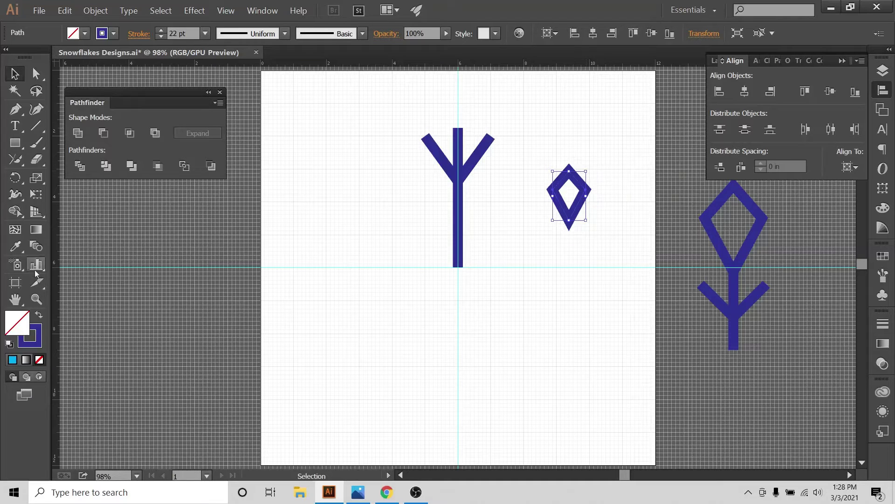
Step: Swap the small diamond's fill and stroke to make it solid and place it on the upper end of the new stem
click(39, 315)
mouse_move(576, 203)
mouse_down()
mouse_move(450, 141)
mouse_move(468, 122)
mouse_up()
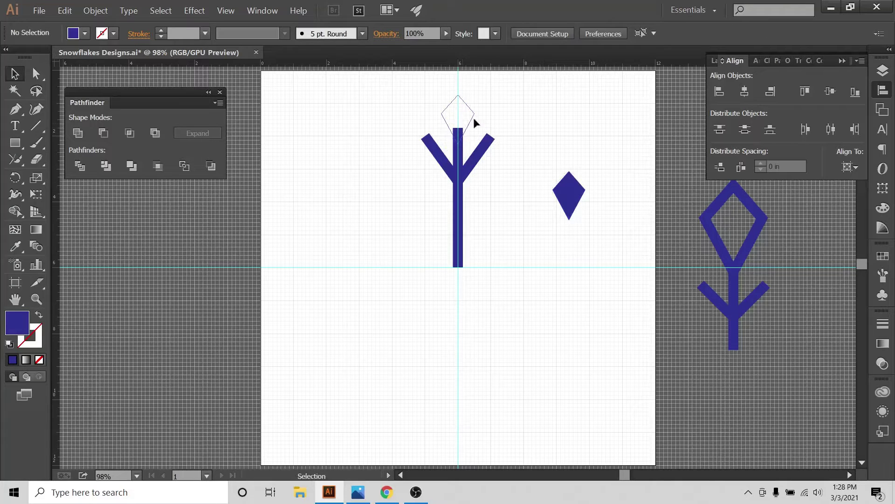
click(484, 102)
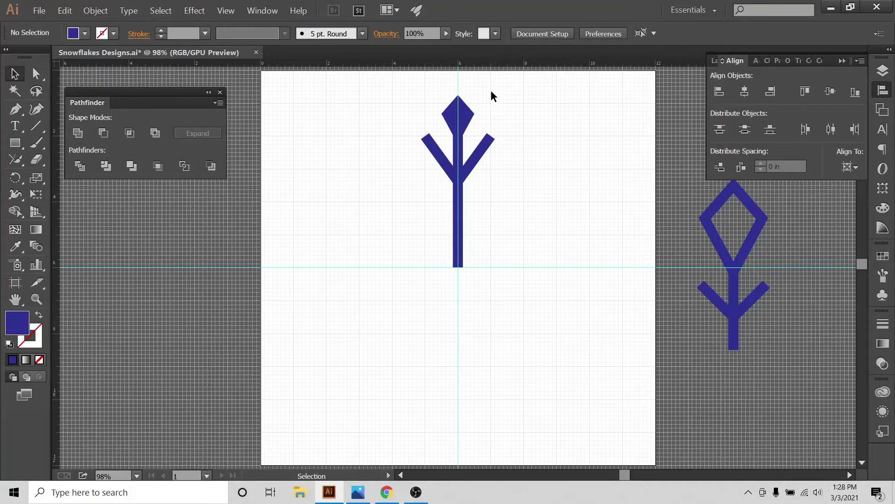
Step: Turn off Snap to Grid and hide the grid
drag(491, 90, 384, 287)
click(226, 9)
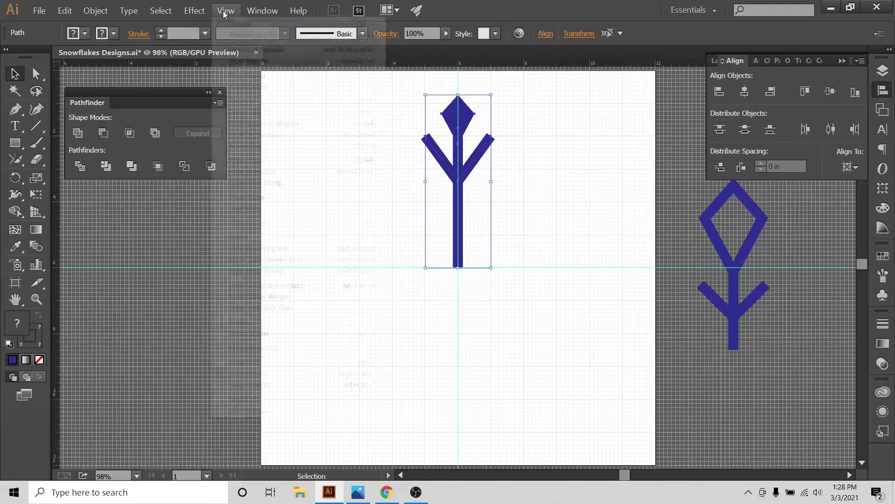
click(267, 375)
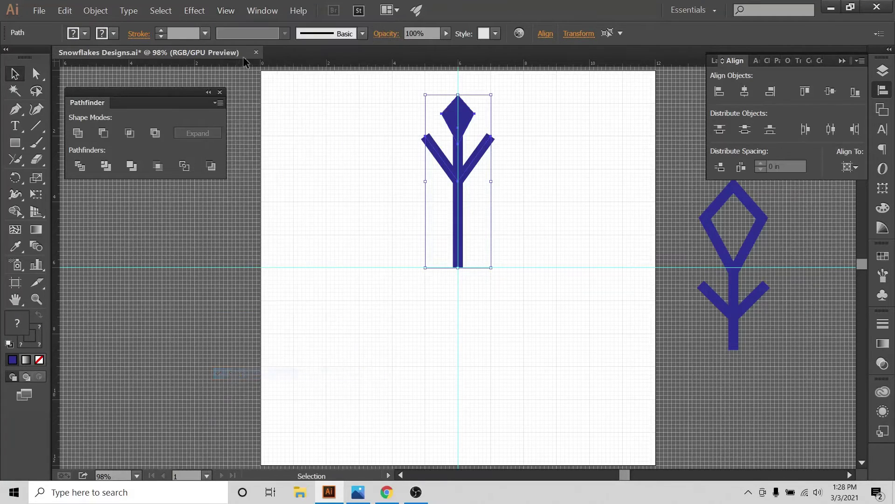
click(226, 10)
click(260, 362)
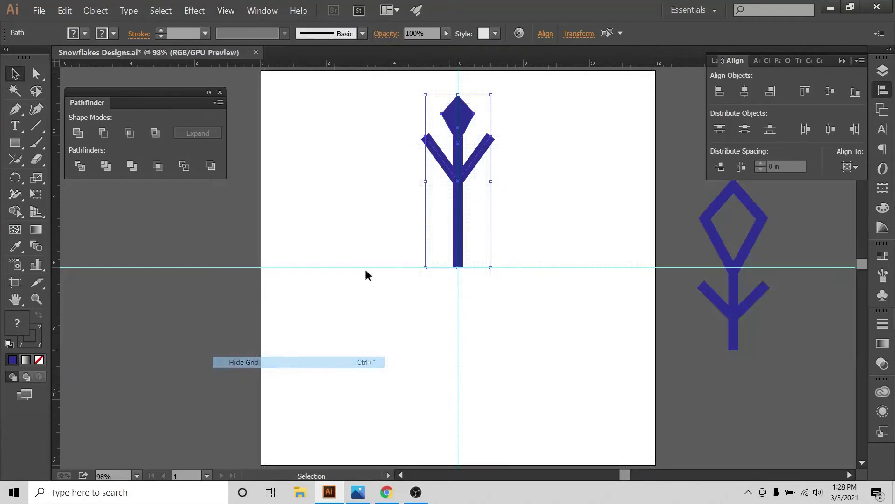
click(529, 117)
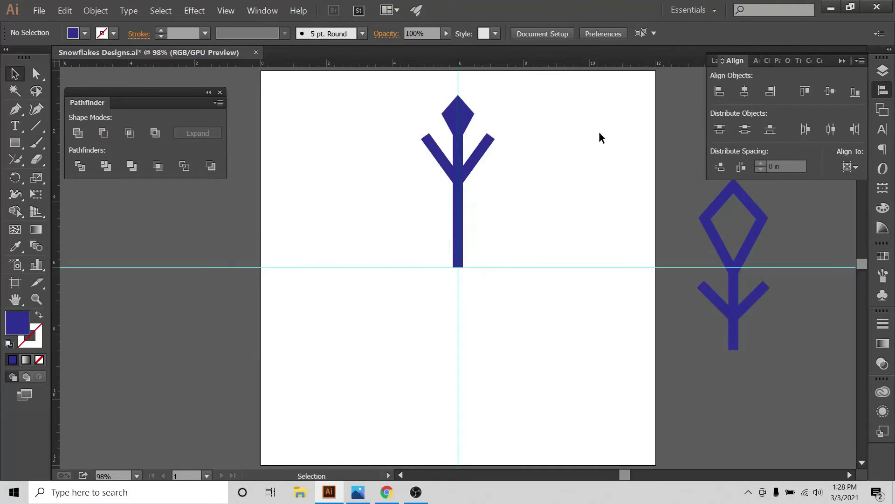
Step: Select the whole new arm and center it horizontally, aligned to the artboard
drag(393, 83, 504, 282)
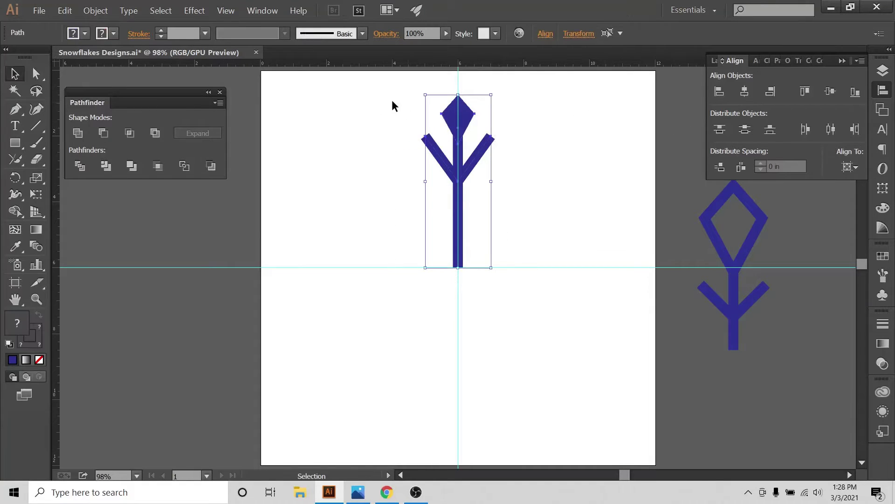
drag(391, 101, 530, 272)
click(850, 167)
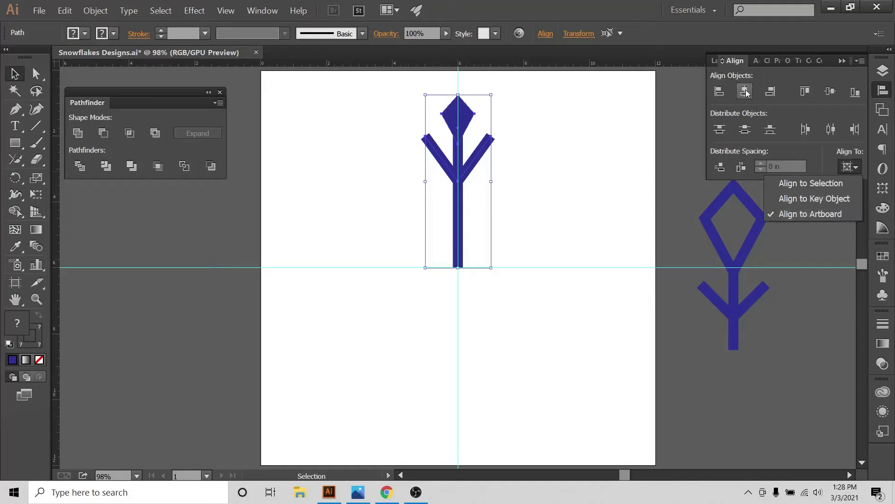
click(745, 92)
click(554, 133)
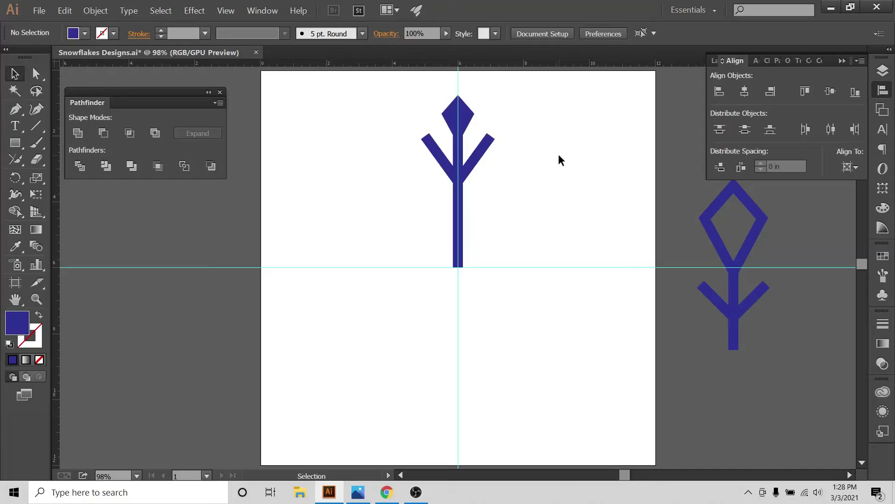
Step: Expand the fill and stroke of the V-shaped branch and unite the result into one path
key(ctrl+plus)
key(ctrl+plus)
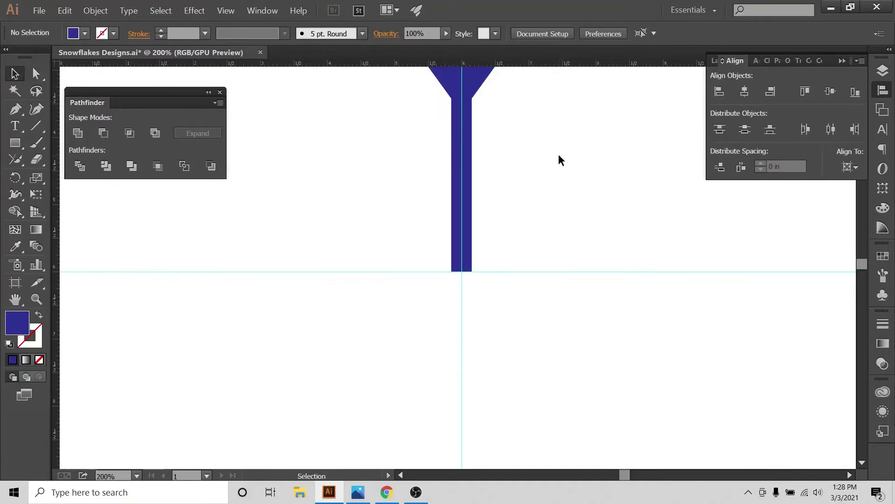
scroll(527, 160, up, 2)
scroll(527, 166, up, 2)
click(517, 155)
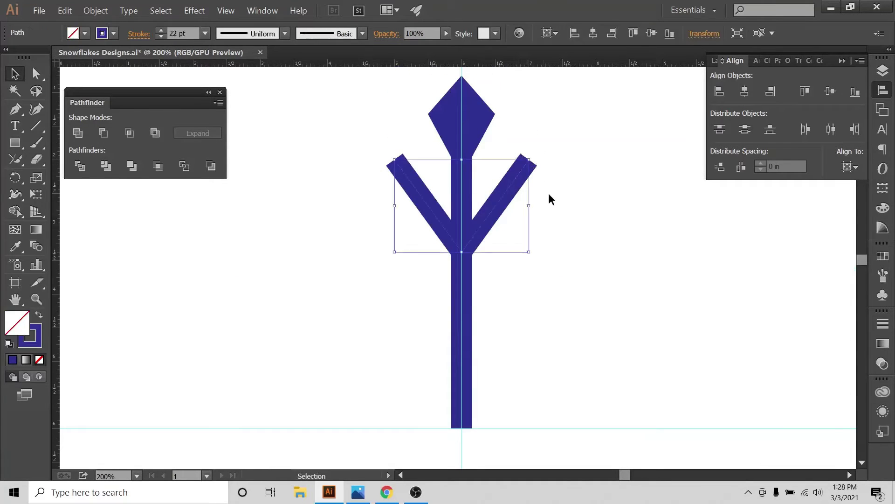
key(ctrl+plus)
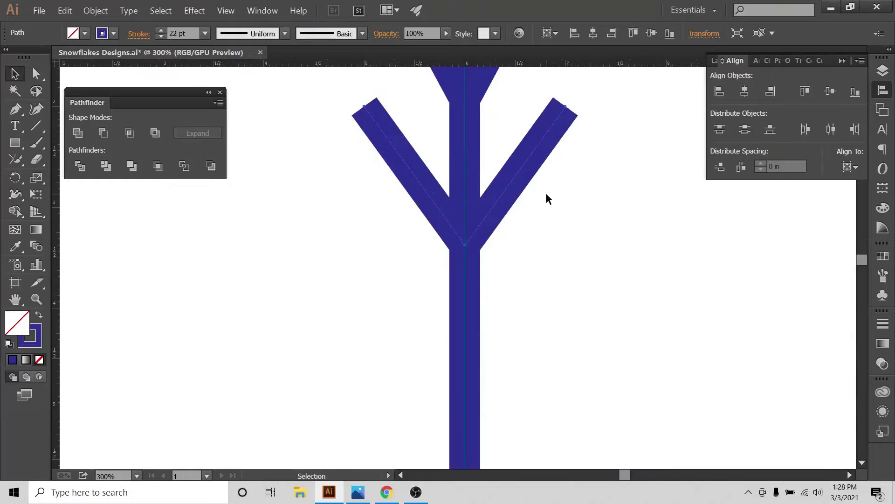
scroll(559, 195, up, 1)
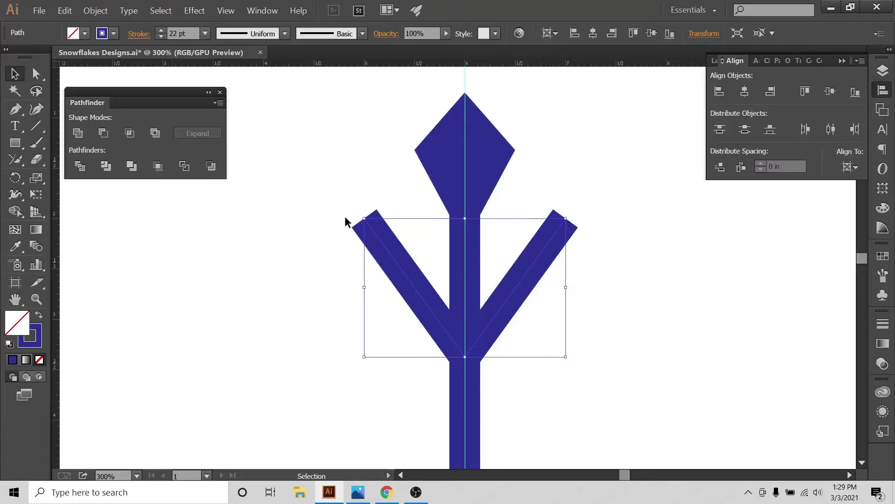
drag(319, 198, 370, 261)
click(96, 10)
click(118, 120)
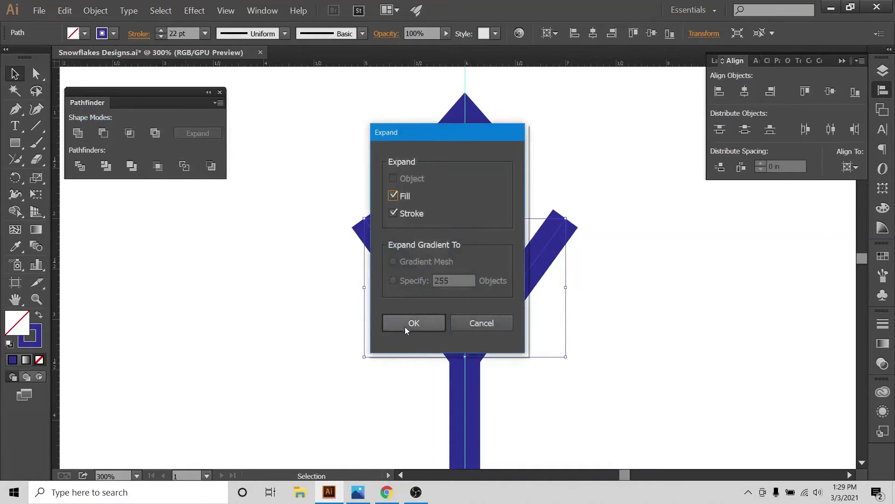
click(405, 326)
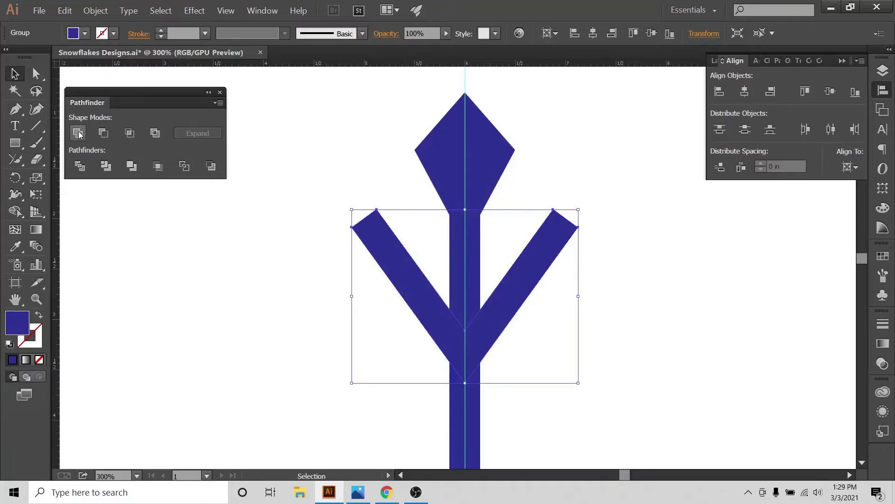
click(78, 134)
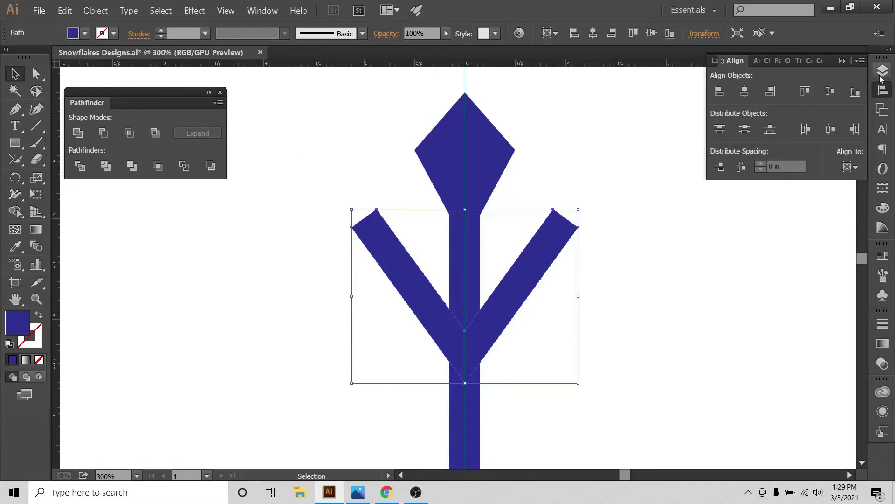
click(256, 13)
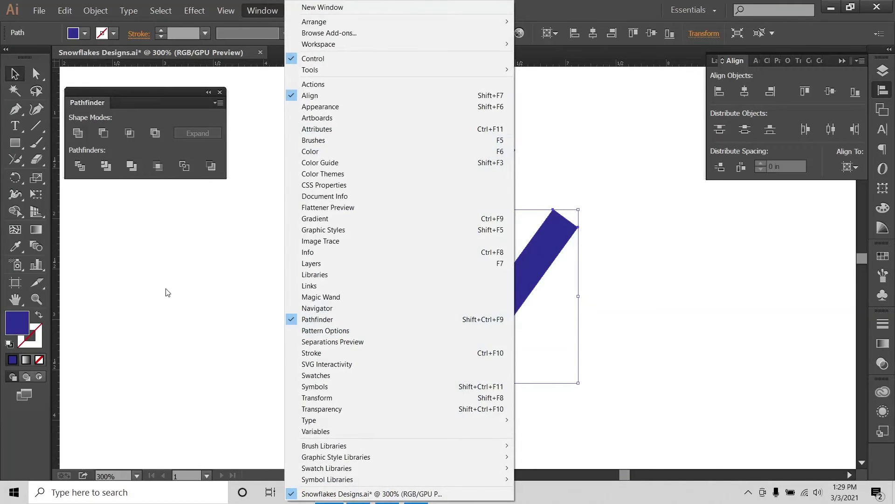
click(166, 294)
drag(533, 207, 601, 288)
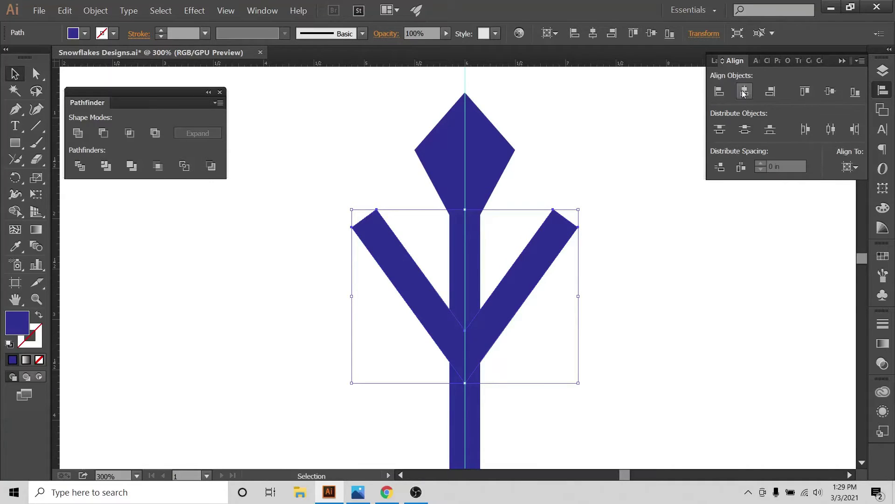
click(849, 167)
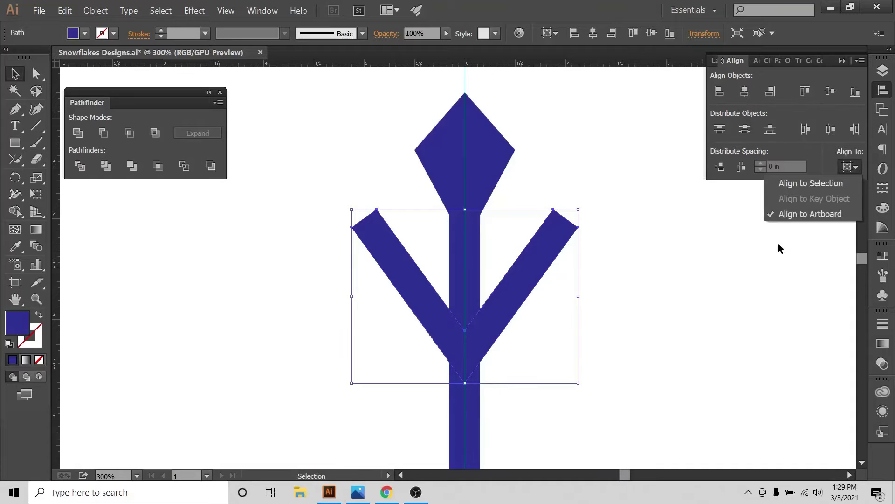
click(614, 137)
Step: Round all corners of the V-shaped branch slightly with its live corner widgets
click(549, 202)
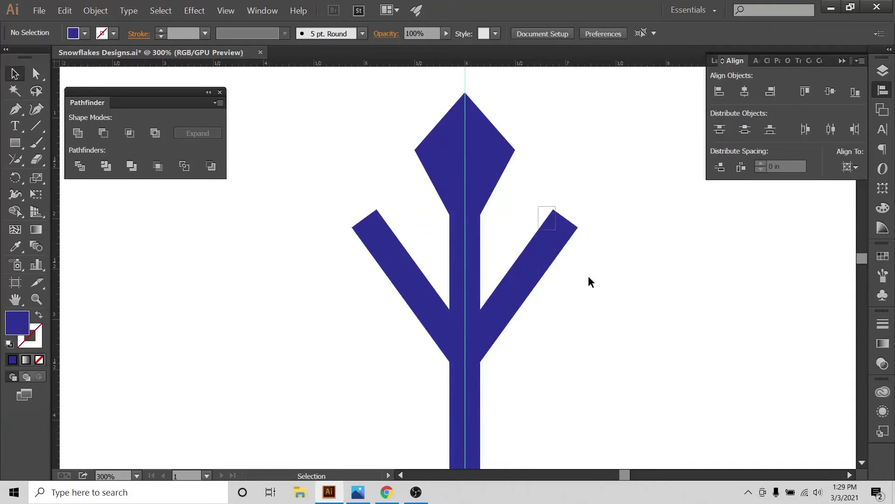
drag(588, 275, 600, 322)
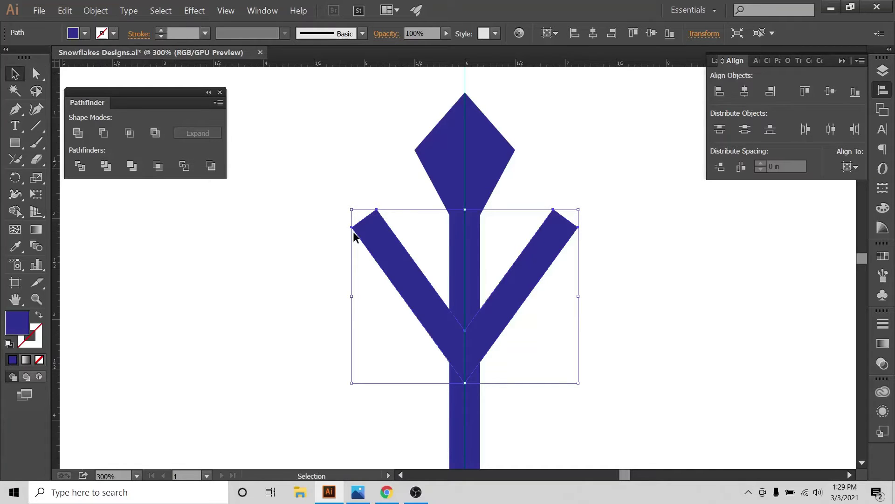
click(35, 74)
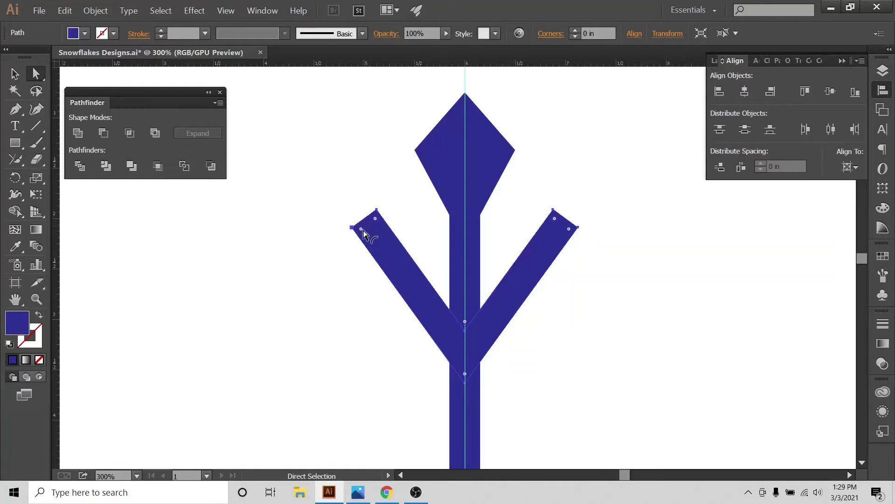
drag(361, 233, 365, 237)
click(318, 249)
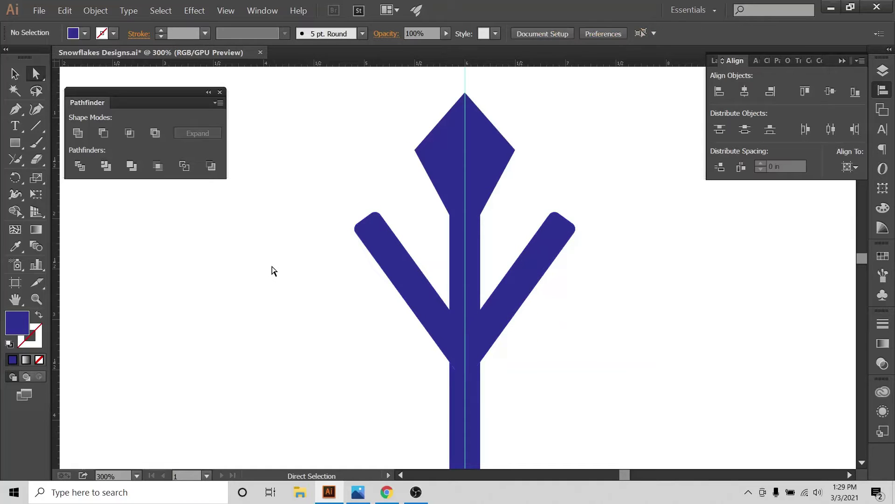
Step: Select the diamond, V-shaped branch and stem together and center them horizontally, aligned to the artboard
click(14, 73)
drag(420, 106, 519, 331)
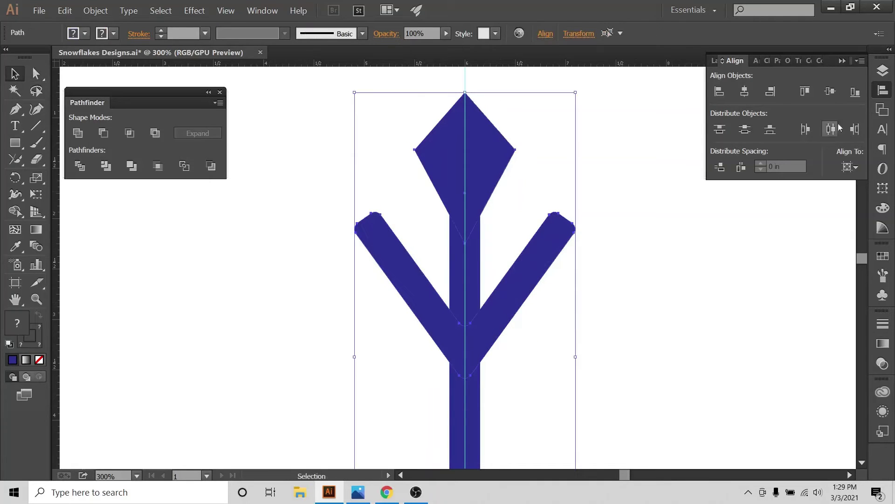
click(850, 167)
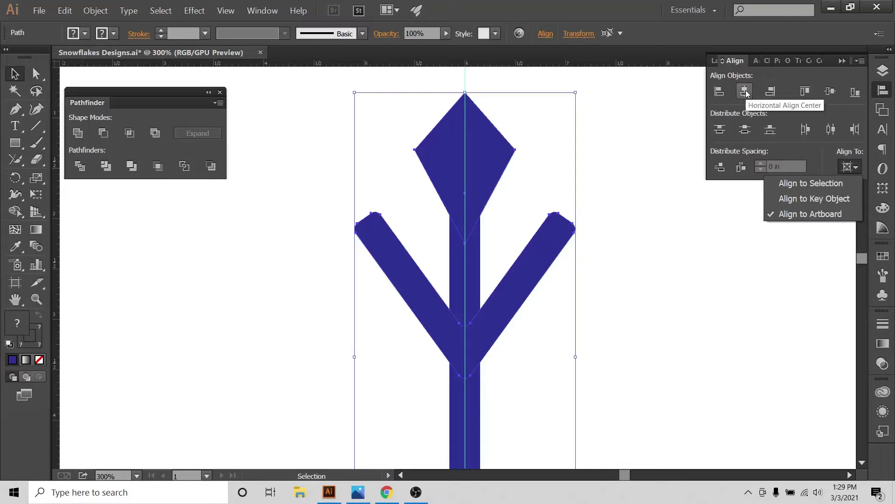
click(746, 93)
click(635, 163)
Step: Place a spare copy of the whole solid-diamond arm on the empty canvas to the left of the artboard
key(ctrl+minus)
key(ctrl+minus)
key(ctrl+minus)
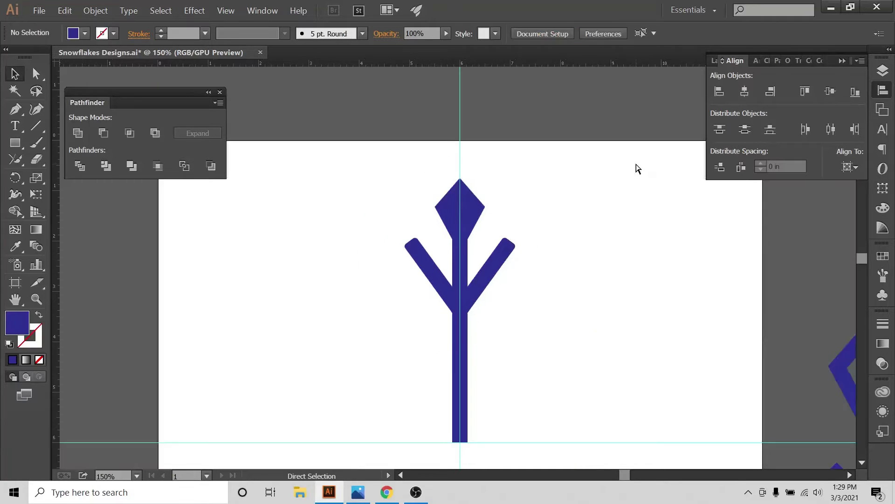
scroll(641, 250, down, 3)
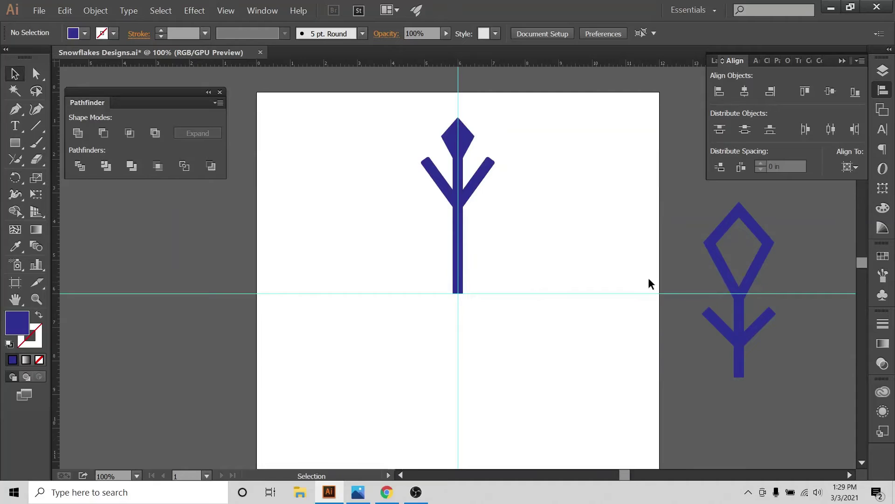
drag(366, 120, 550, 345)
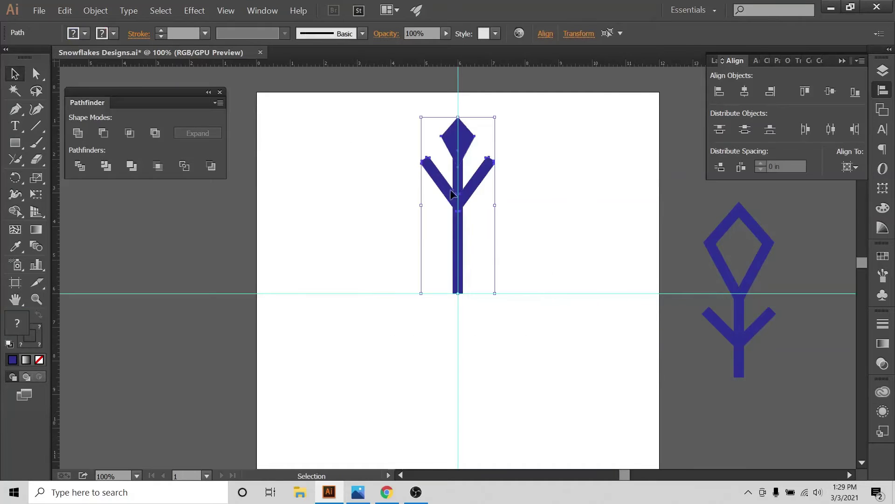
drag(459, 191, 331, 306)
drag(437, 120, 450, 176)
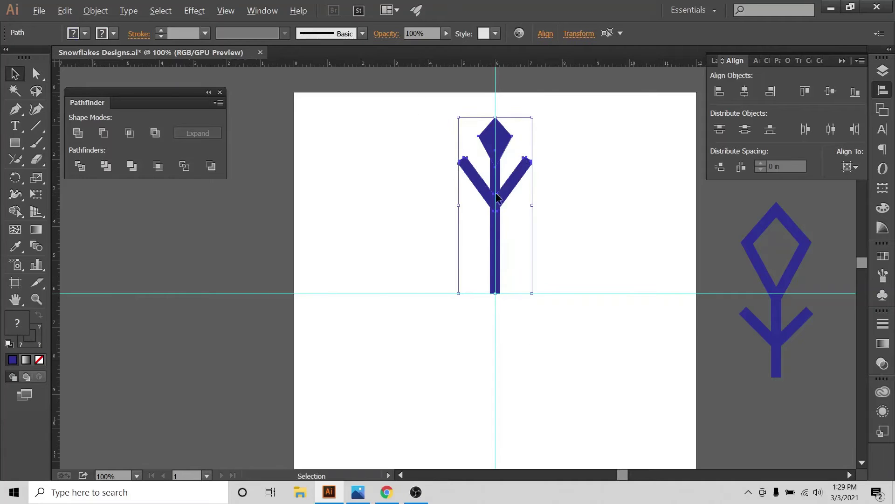
drag(498, 196, 120, 322)
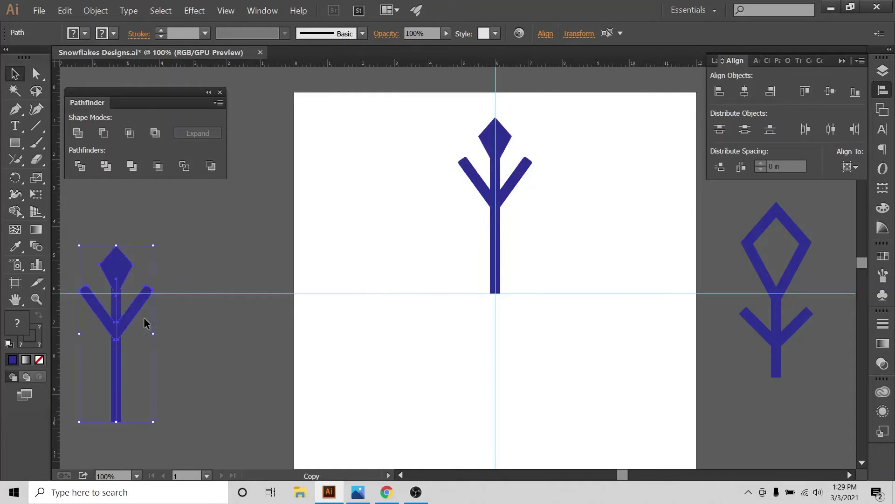
click(219, 210)
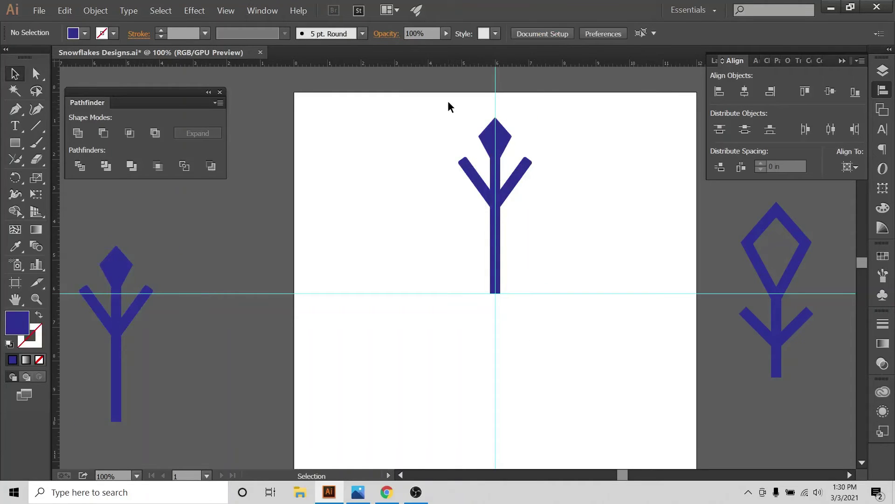
Step: Extend the lower end of the artboard arm's stem straight down past the horizontal guide to Y 6.25 in
drag(448, 104, 554, 329)
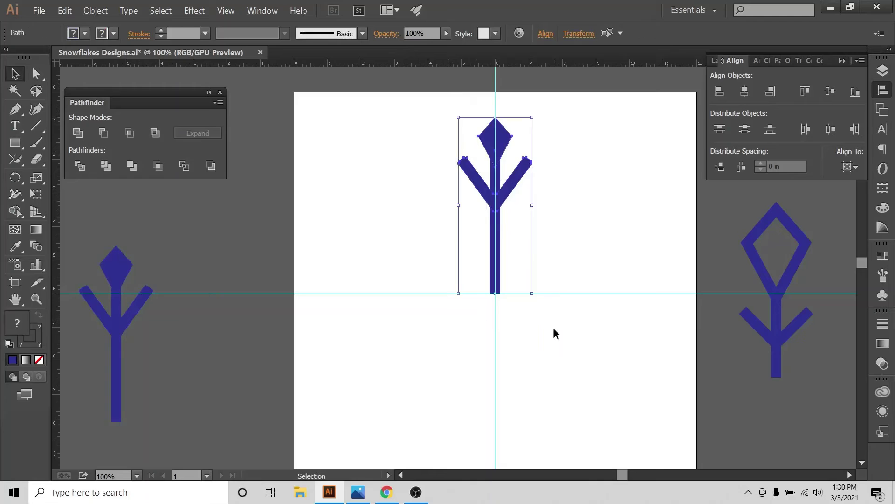
click(562, 291)
click(499, 281)
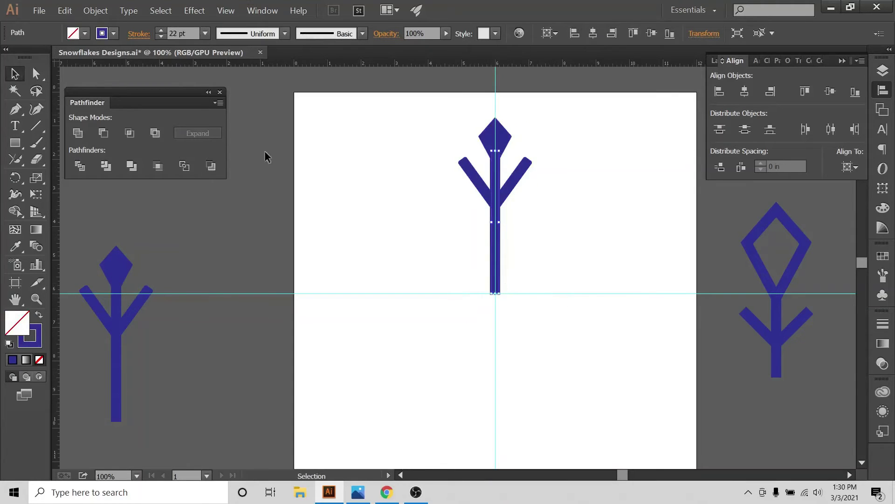
click(481, 267)
drag(504, 304, 519, 301)
click(37, 74)
drag(460, 284, 543, 314)
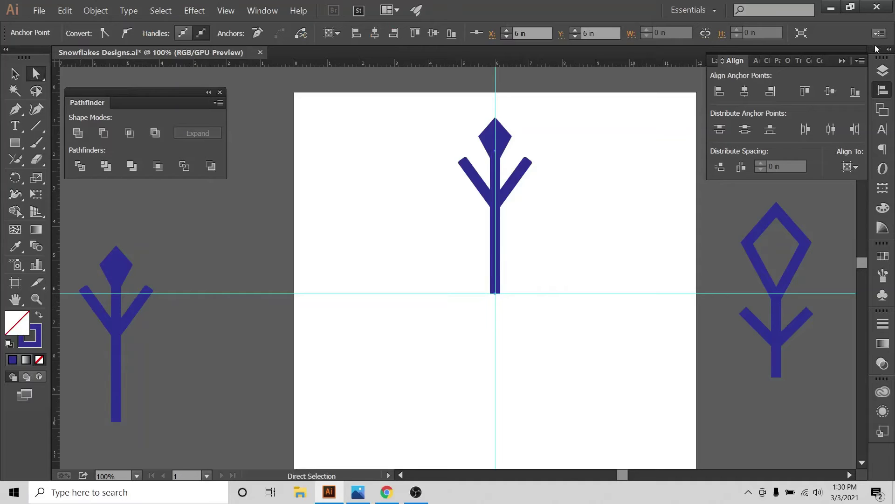
click(883, 70)
click(718, 124)
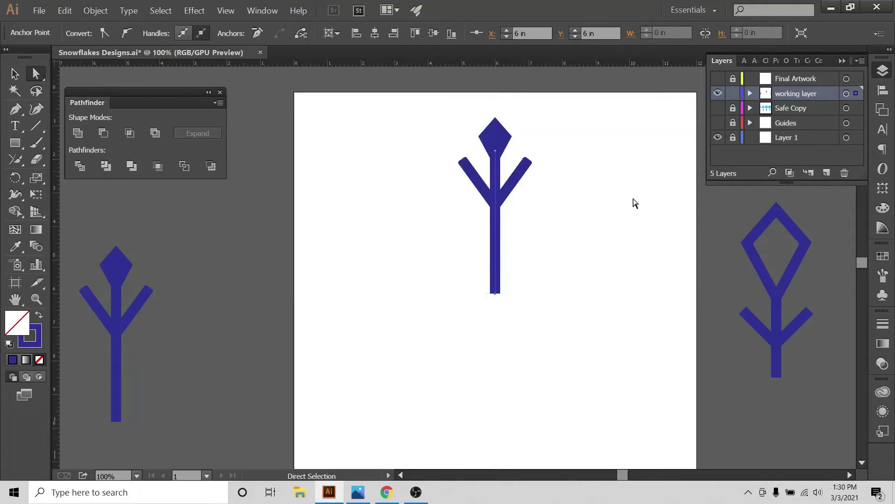
drag(455, 284, 533, 317)
click(717, 123)
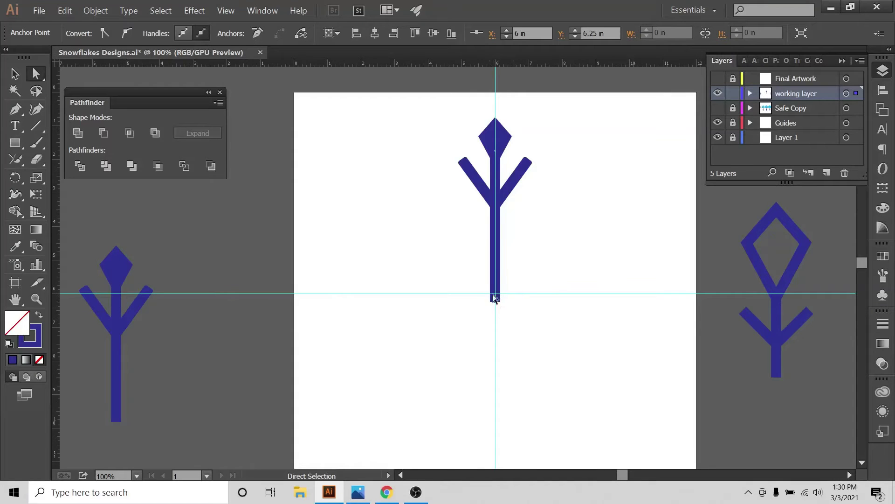
Step: Expand the diamond, branch and extended stem on the artboard and unite them into one path
click(14, 73)
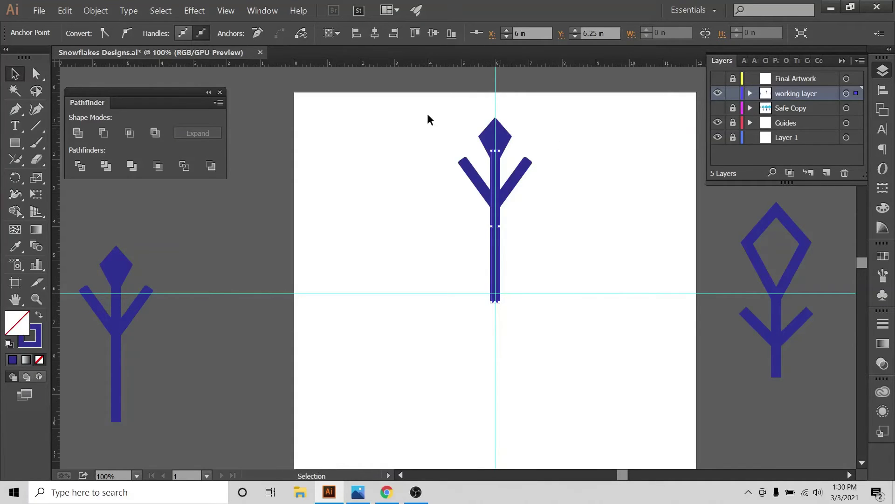
drag(413, 106, 603, 338)
click(96, 10)
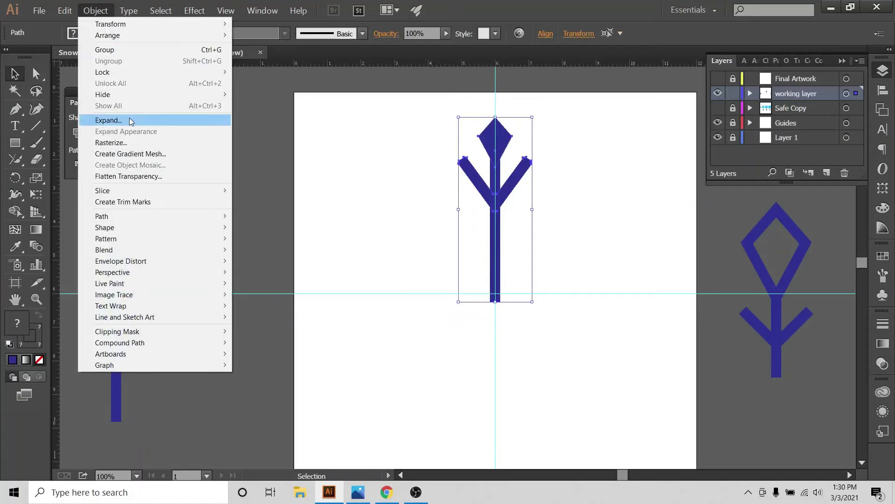
click(128, 121)
click(413, 323)
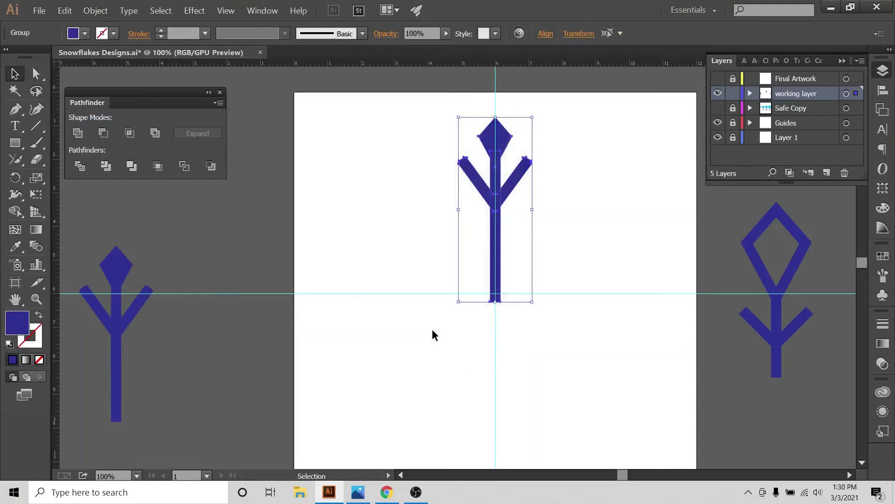
click(78, 133)
click(388, 149)
Step: Expand the working layer's contents and check how the united arm is listed among its paths
drag(383, 123, 550, 320)
click(749, 93)
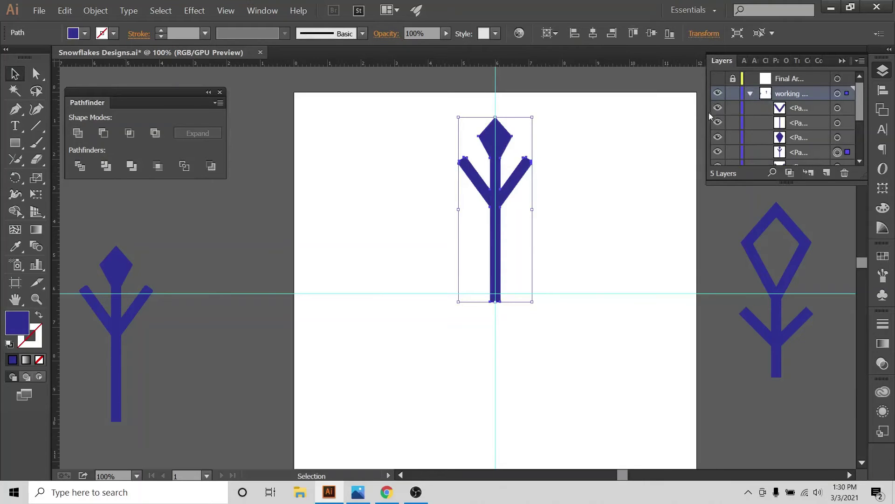
drag(704, 112, 668, 112)
drag(532, 105, 460, 373)
drag(729, 180, 733, 192)
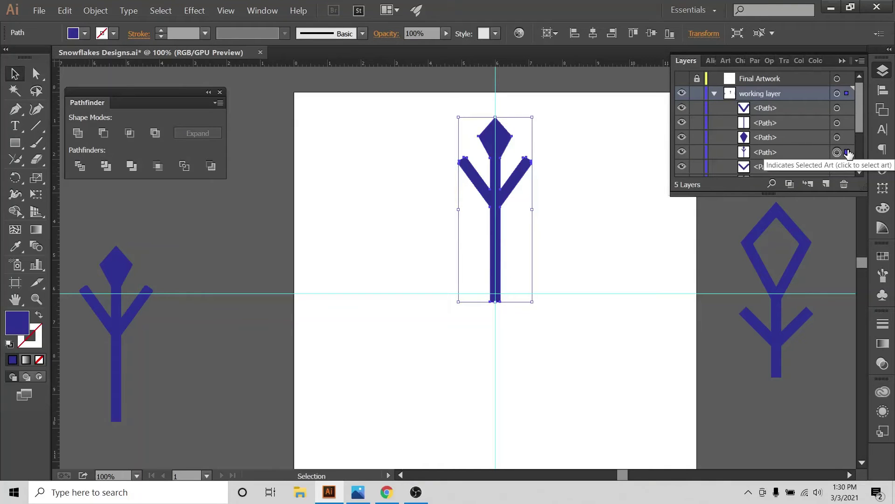
click(524, 138)
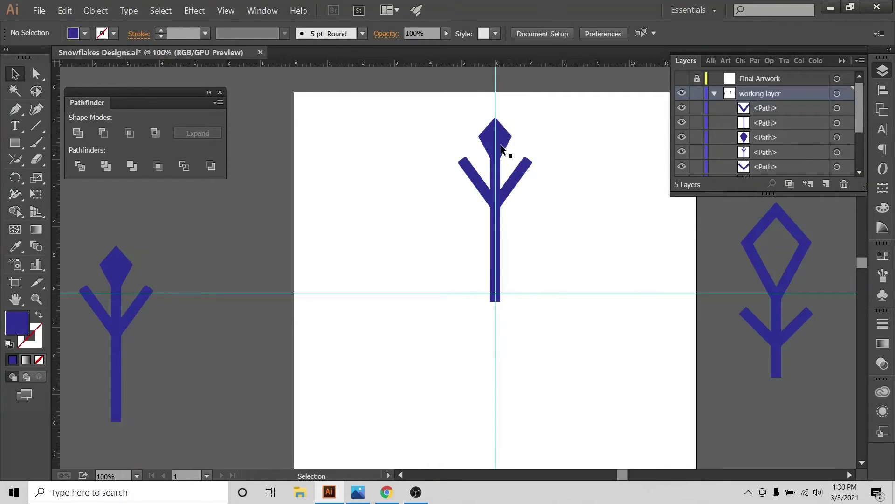
drag(452, 120, 555, 336)
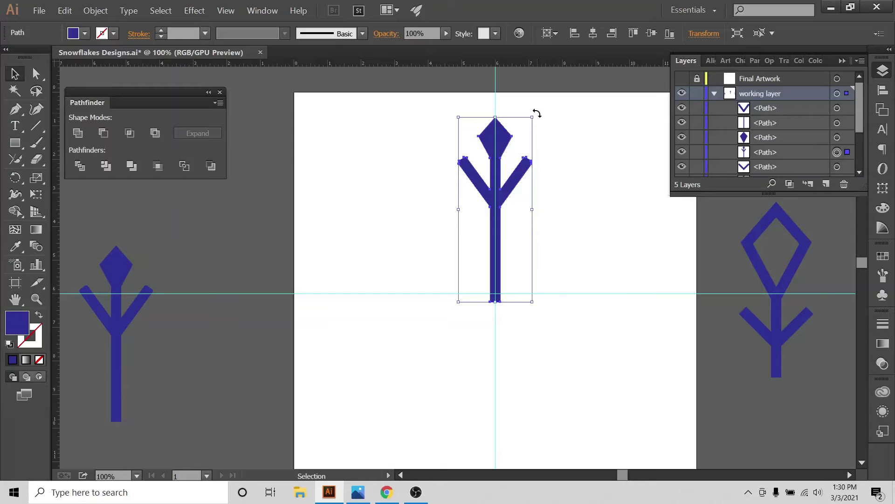
Step: Replace the upright arm with a duplicate rotated 45° clockwise, its lower end placed at the guide intersection
key(a)
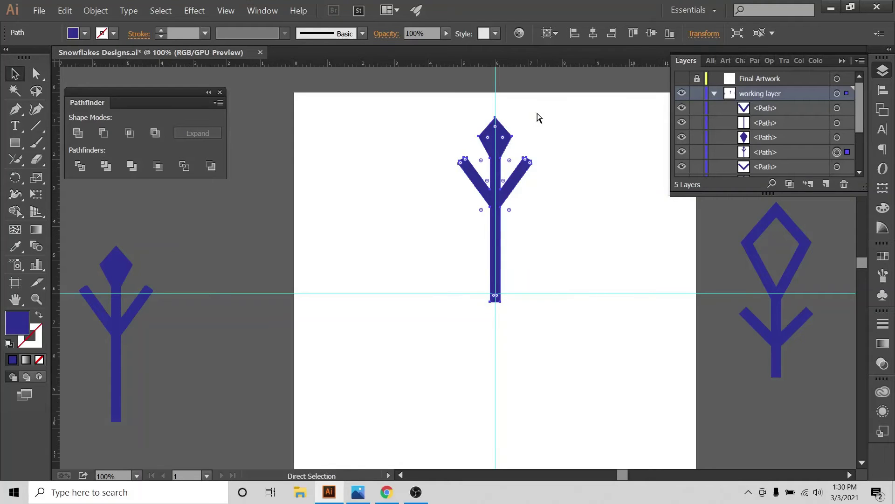
key(v)
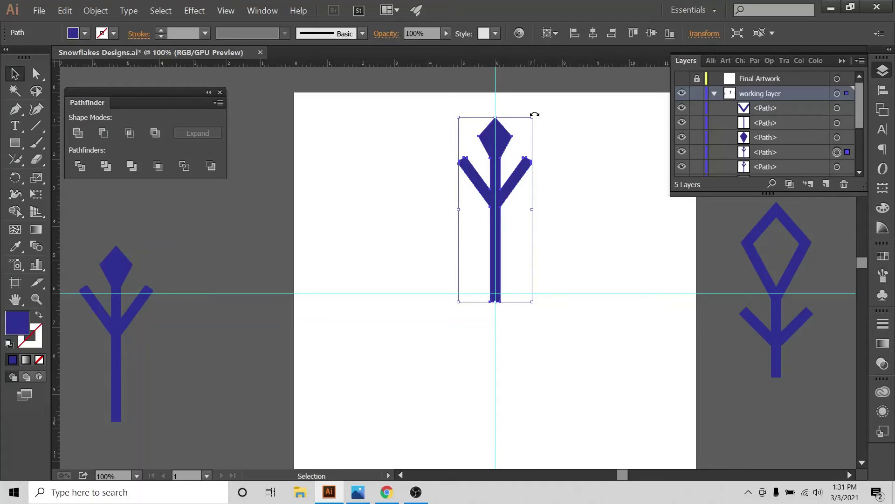
drag(535, 115, 573, 162)
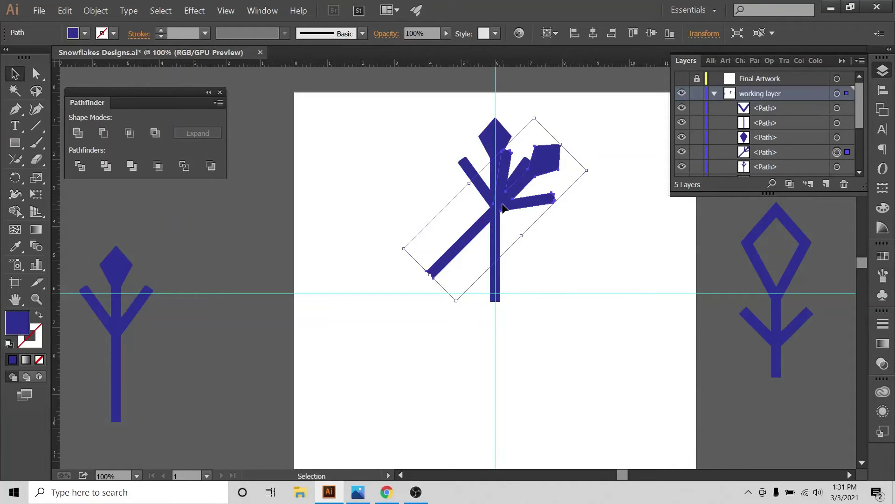
drag(502, 204, 564, 229)
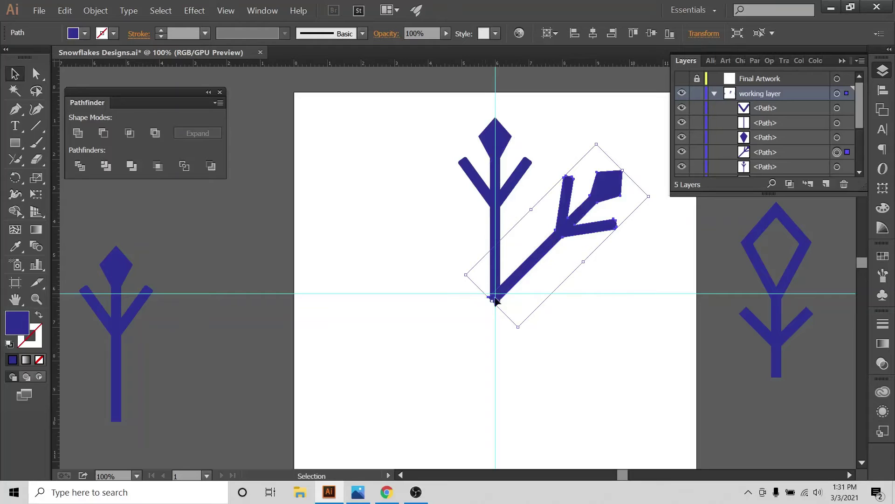
drag(522, 110, 422, 225)
key(Delete)
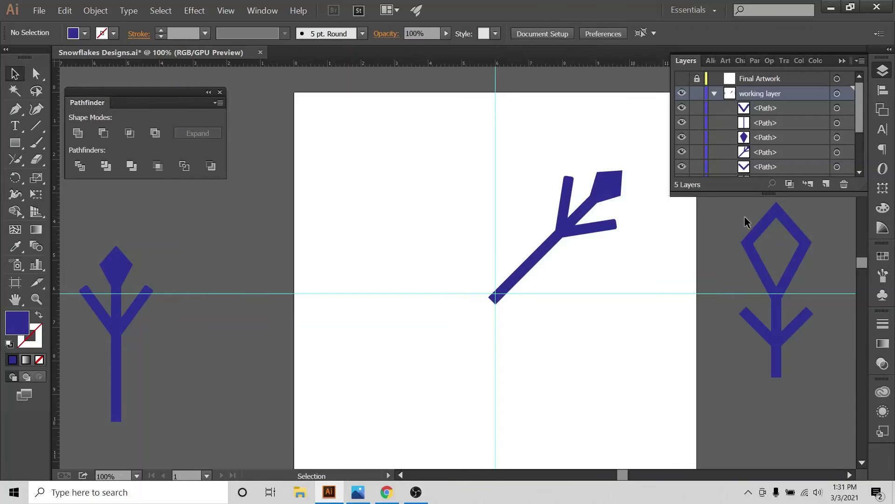
Step: Move the outlined-diamond arm beside the spare arm left of the artboard and paste a copy of it onto the artboard
click(783, 334)
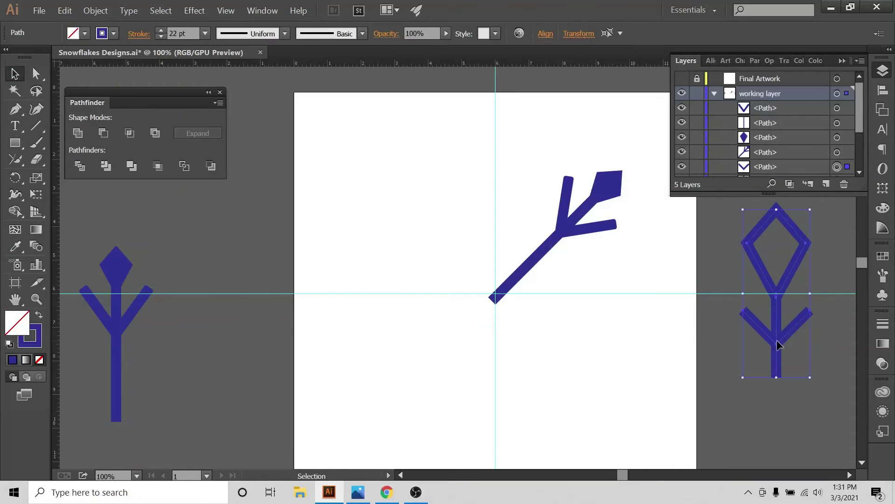
drag(778, 345, 202, 380)
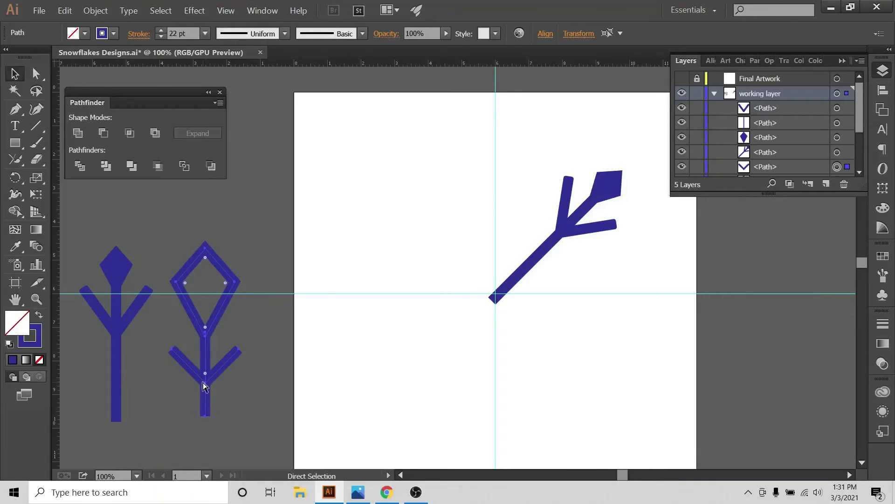
key(ctrl+c)
key(ctrl+v)
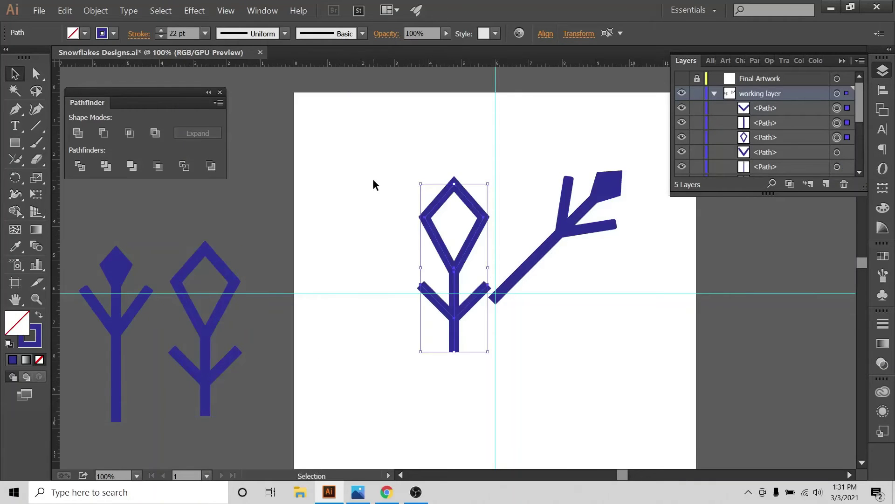
Step: Show the full list of paths in the working layer and hide the rotated solid-diamond arm
click(607, 183)
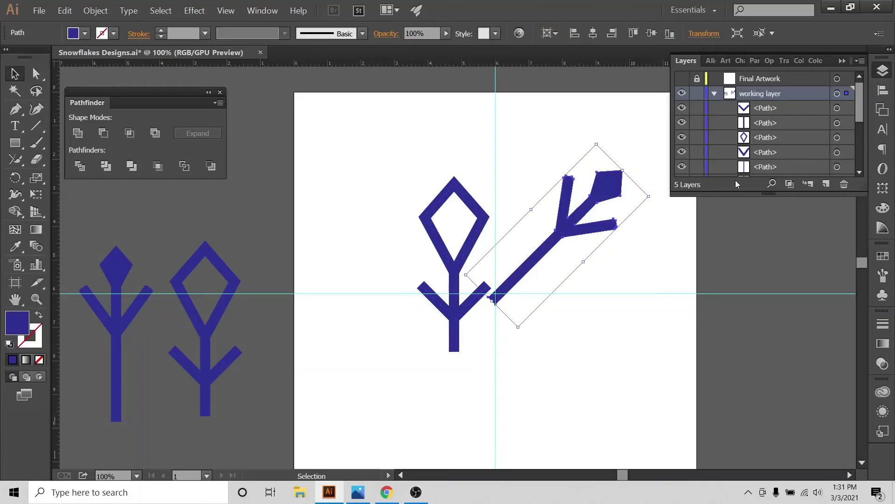
drag(771, 194, 771, 350)
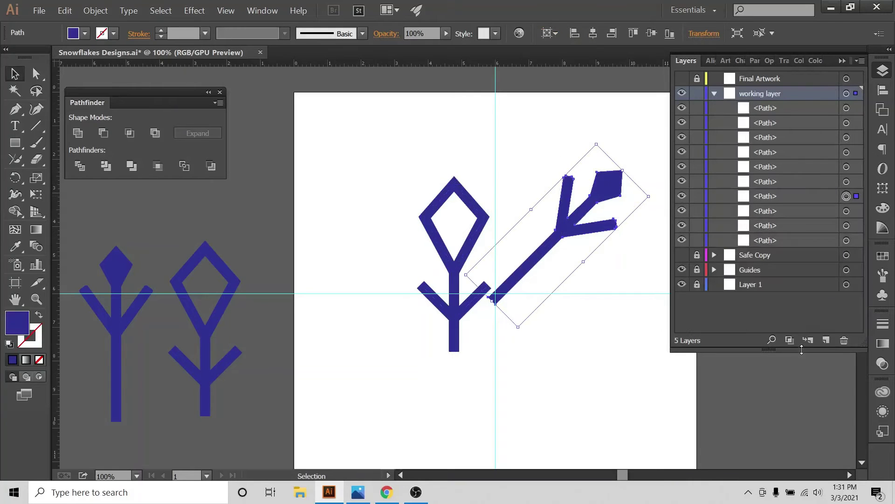
click(680, 197)
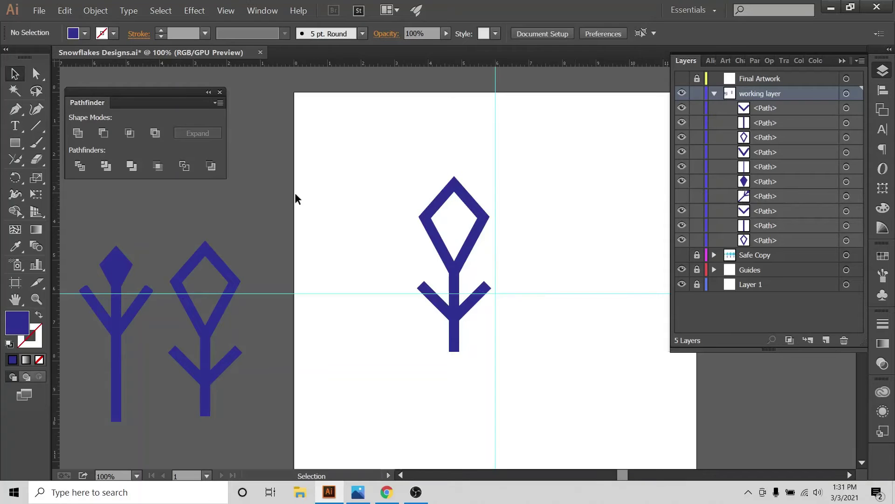
Step: Move the outlined-diamond arm so its lower end sits at the guide intersection and center it horizontally on the artboard
drag(339, 176, 581, 417)
drag(453, 271, 495, 215)
click(565, 207)
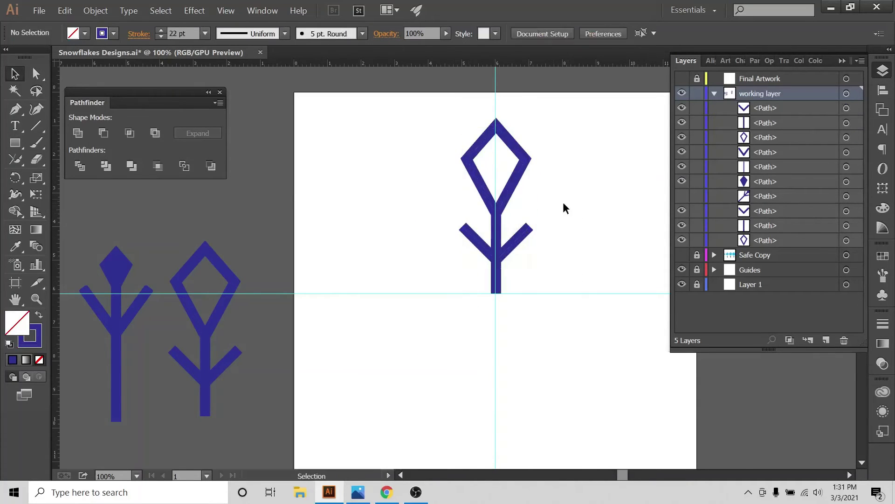
drag(437, 99, 580, 310)
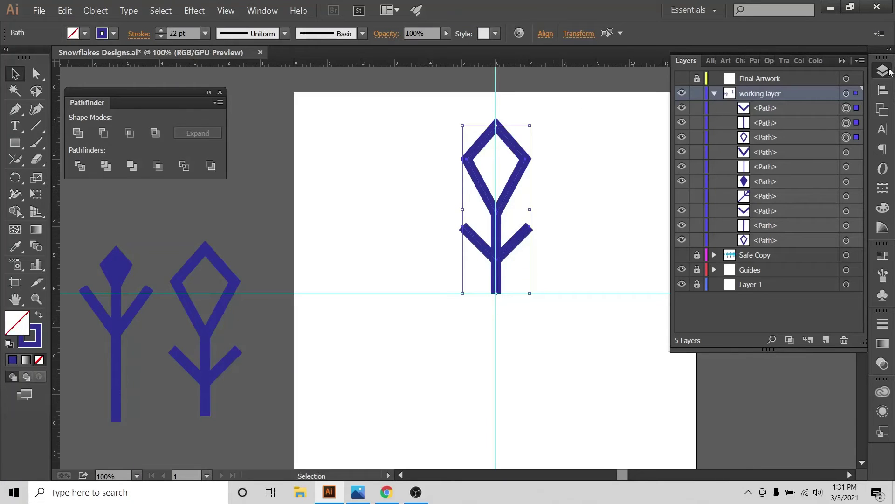
click(883, 90)
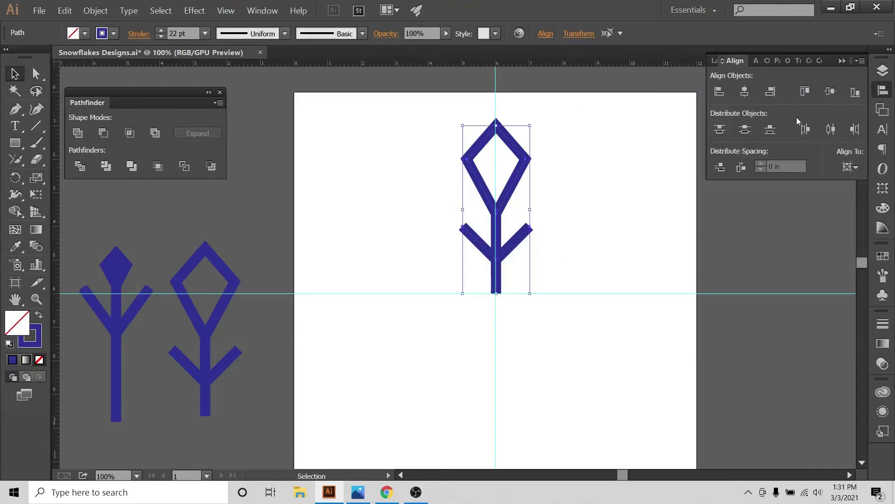
click(848, 167)
click(739, 90)
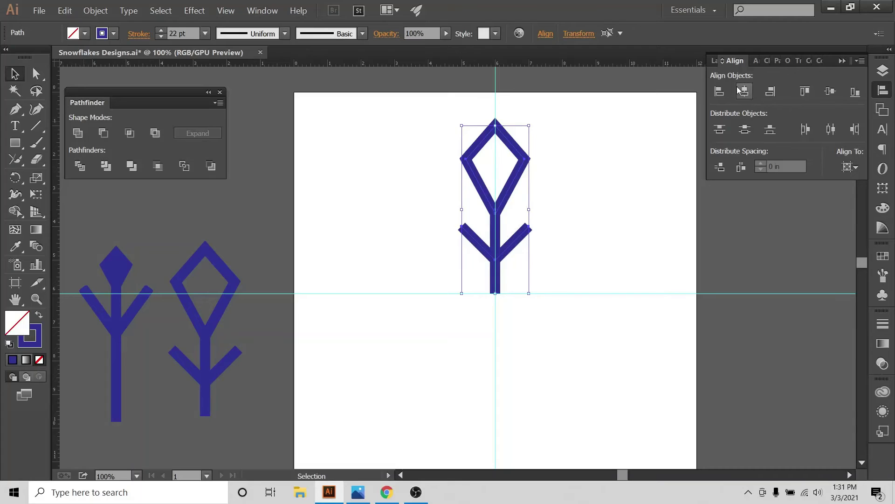
click(612, 144)
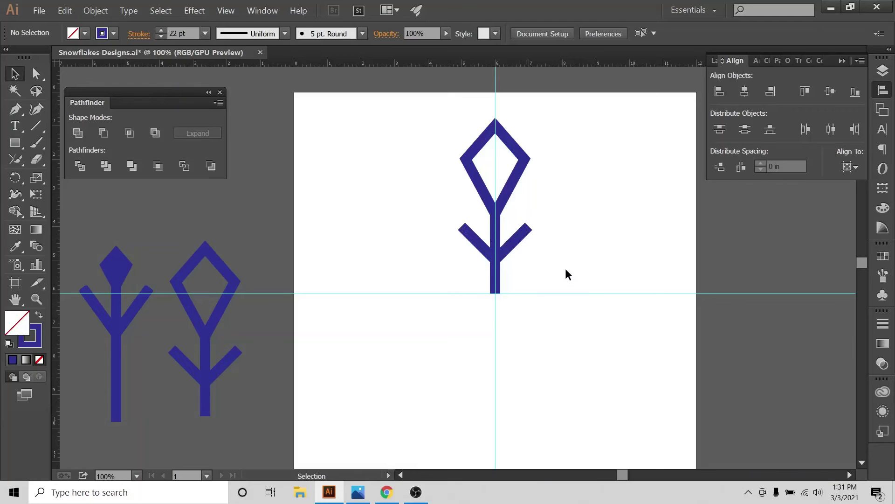
Step: Give the V-shaped branch strokes of the outlined-diamond arm round caps
scroll(583, 294, up, 2)
scroll(601, 327, down, 4)
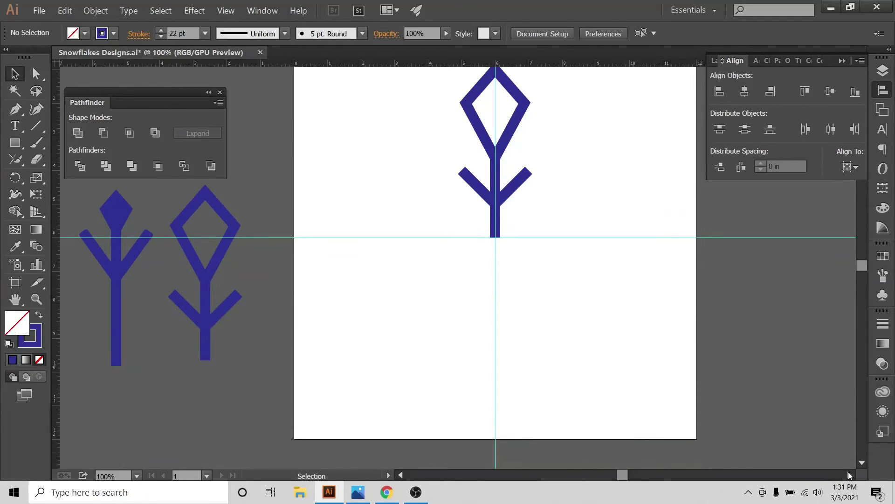
key(ctrl+equal)
key(ctrl+equal)
key(ctrl+equal)
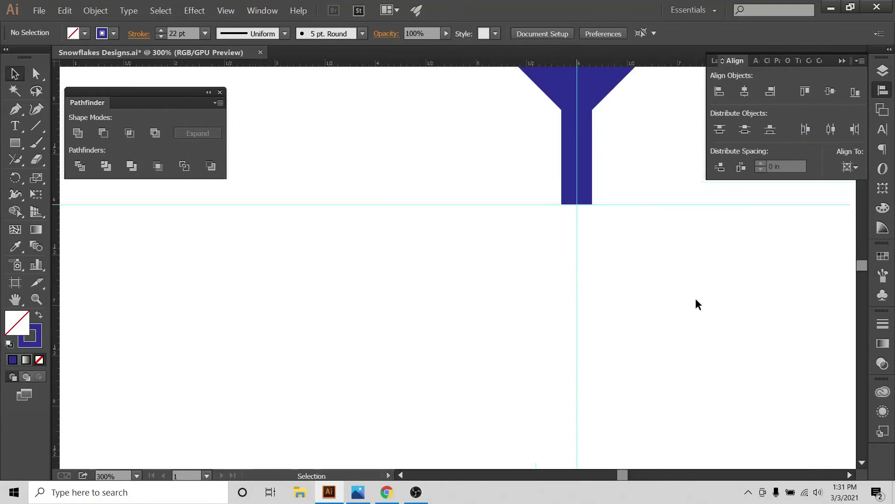
scroll(697, 308, up, 5)
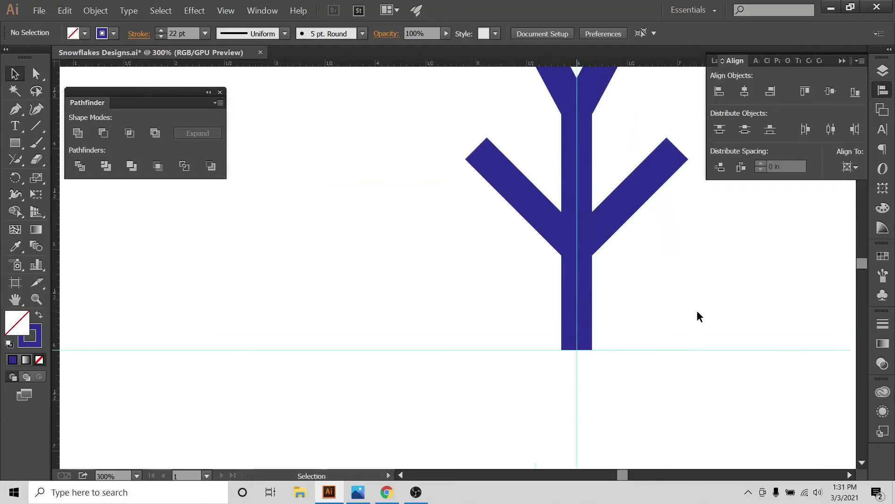
click(850, 474)
drag(482, 172, 554, 314)
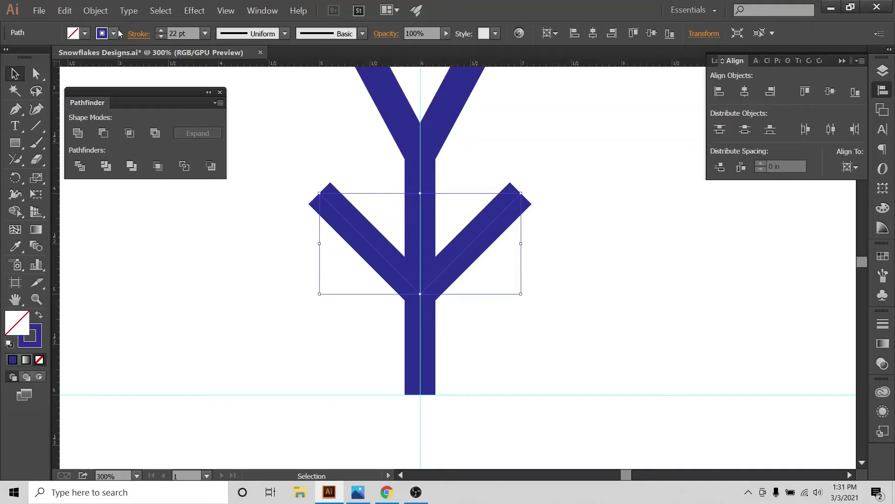
click(134, 33)
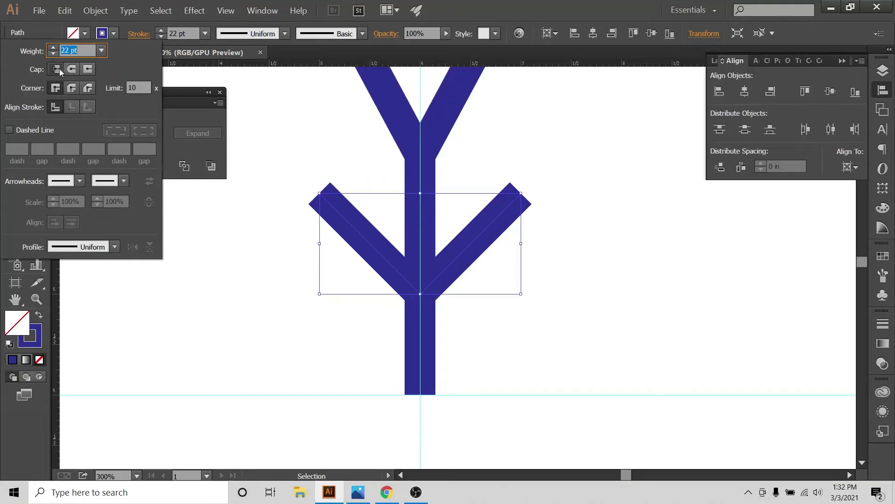
click(72, 70)
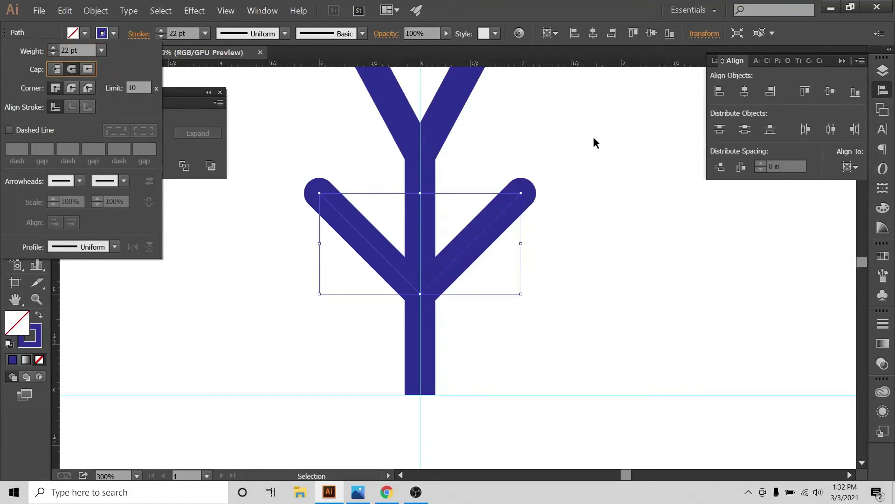
key(Escape)
Step: Scale the outlined diamond at the arm's upper end down slightly, keeping it centered on the vertical guide
key(ctrl+1)
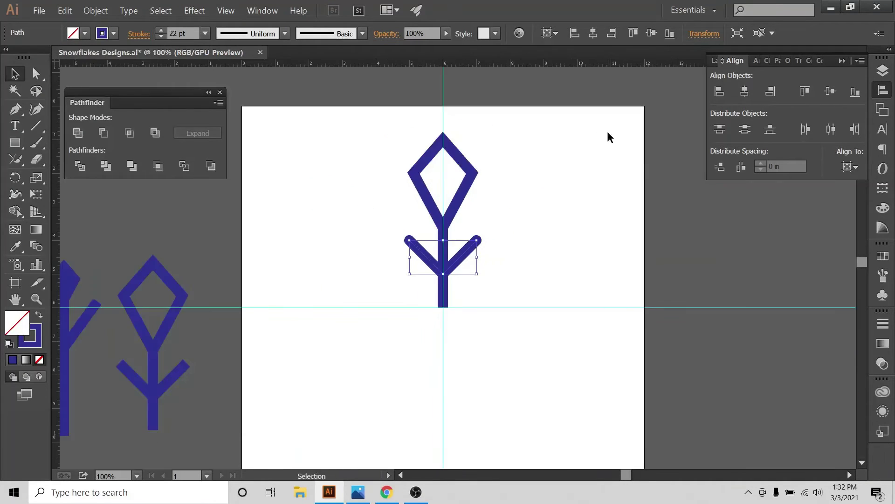
scroll(554, 149, up, 1)
click(467, 195)
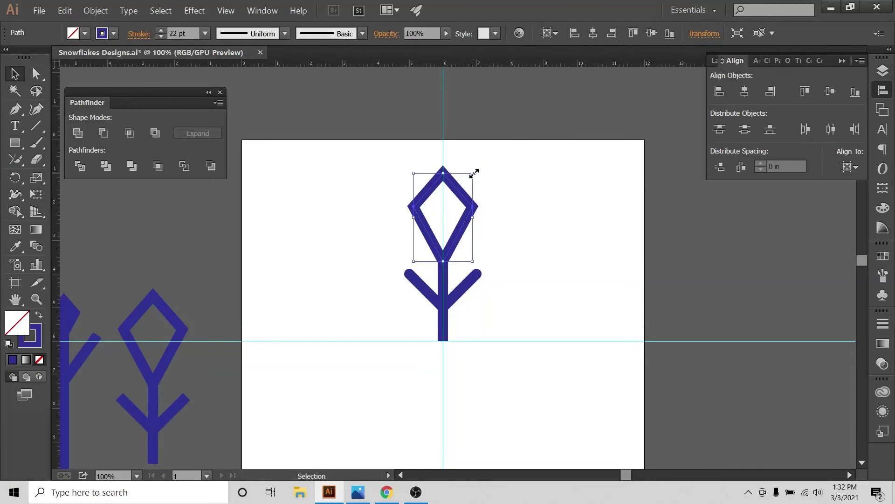
drag(474, 173, 470, 179)
click(517, 192)
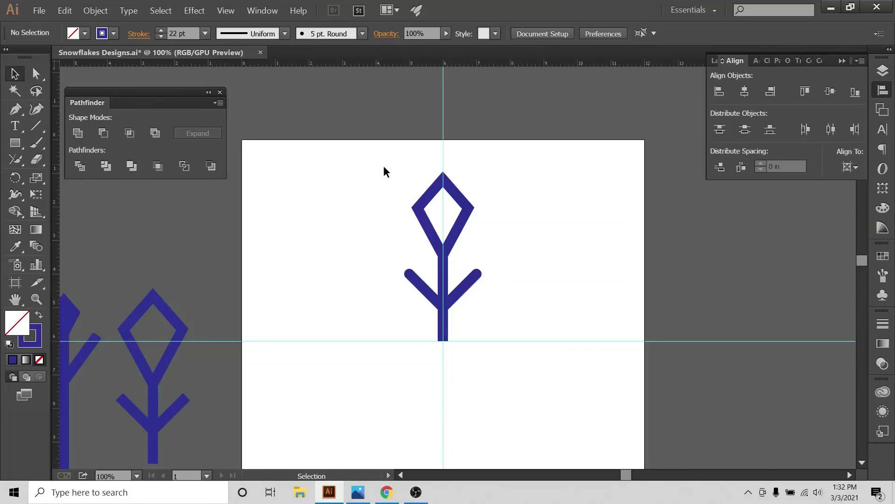
Step: Expand the diamond, stem and branches of the upright arm and unite them into a single shape
drag(384, 167, 496, 339)
click(484, 300)
drag(366, 158, 530, 388)
click(852, 167)
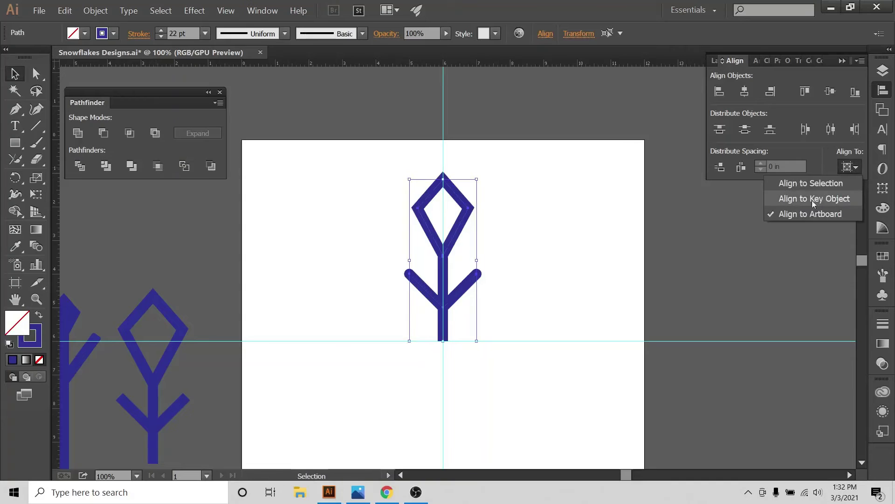
click(743, 102)
click(96, 11)
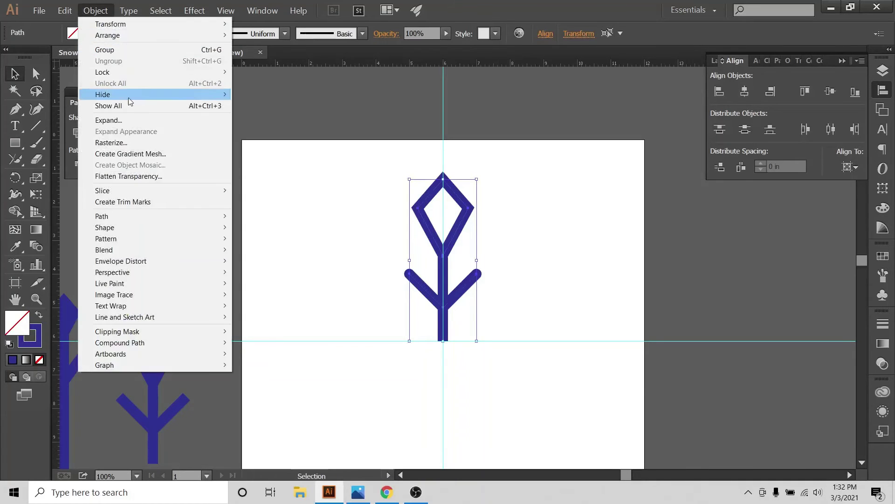
click(112, 120)
click(413, 322)
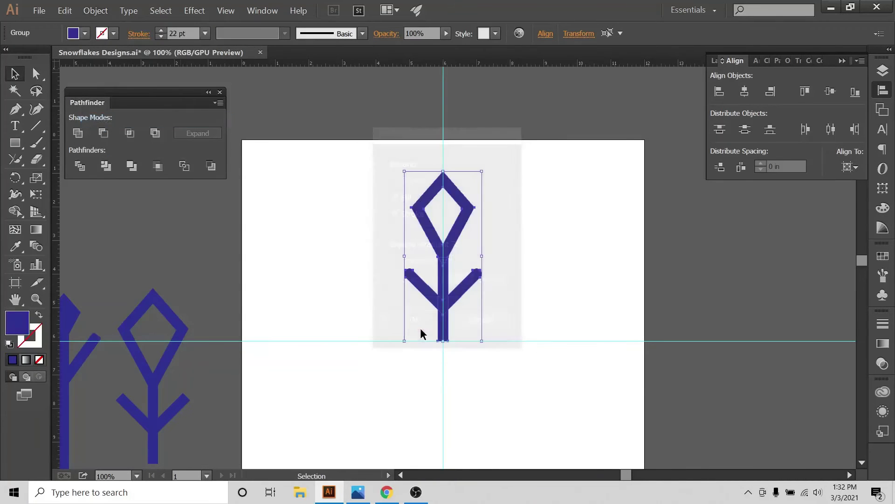
click(74, 135)
click(405, 258)
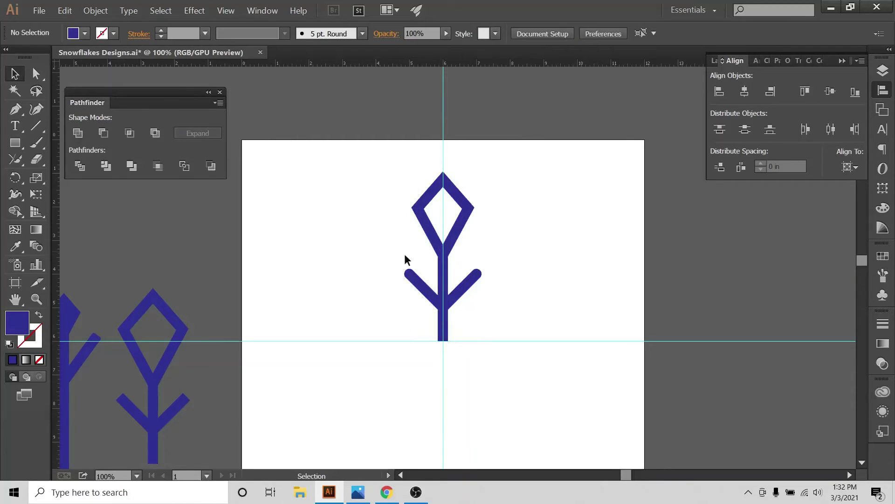
Step: Make the hidden rotated solid-diamond arm in the working layer visible again
click(884, 69)
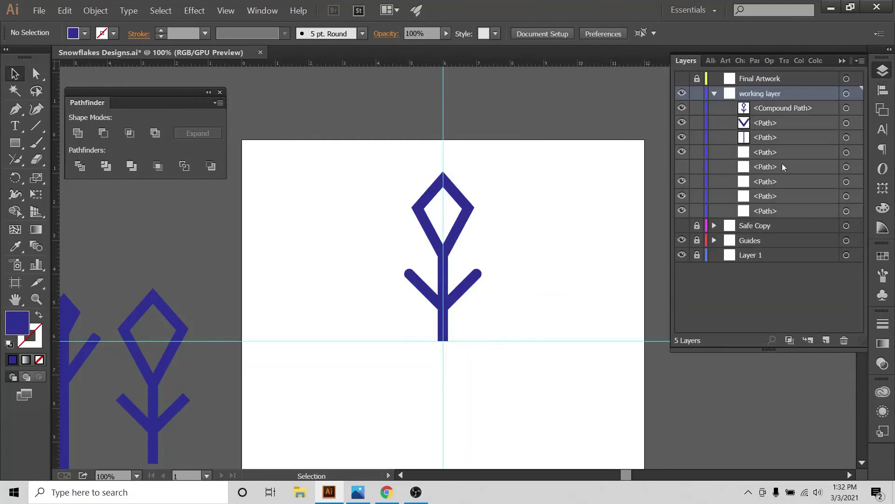
click(681, 167)
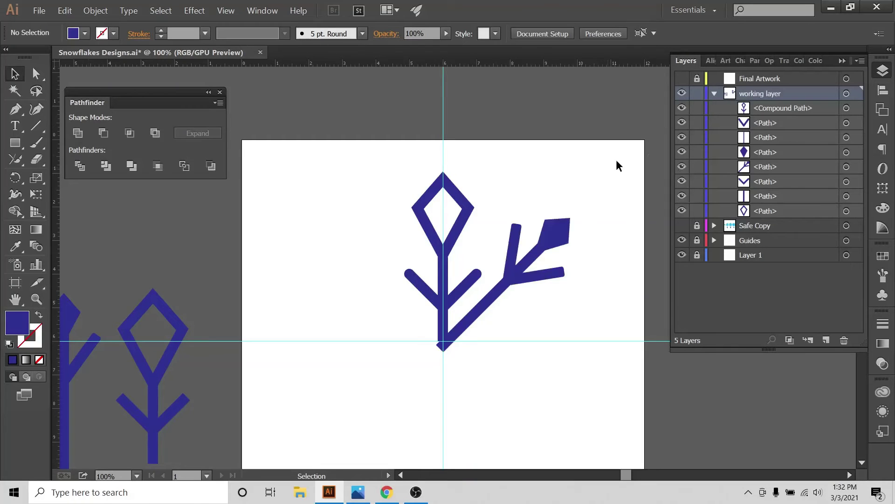
click(883, 70)
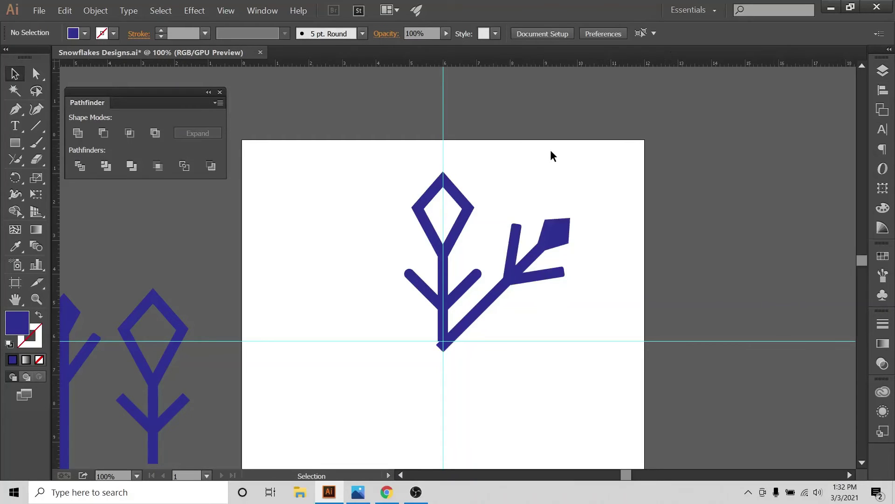
scroll(557, 152, down, 2)
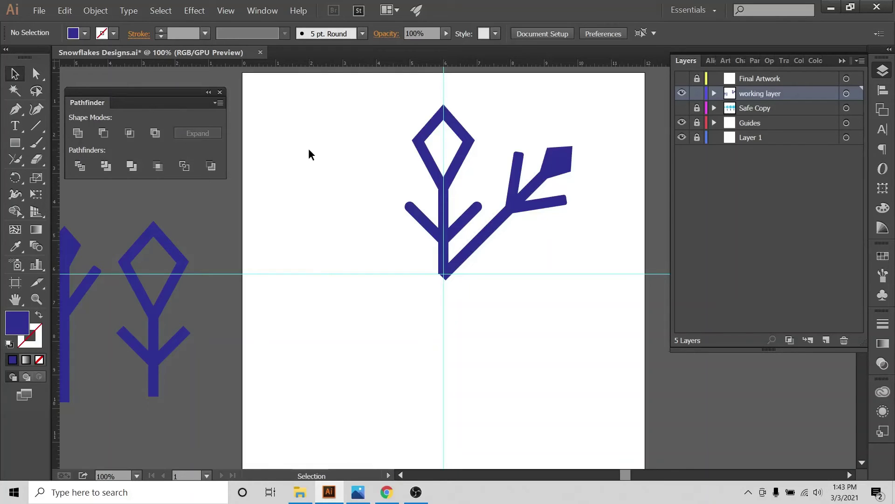
drag(411, 106, 446, 153)
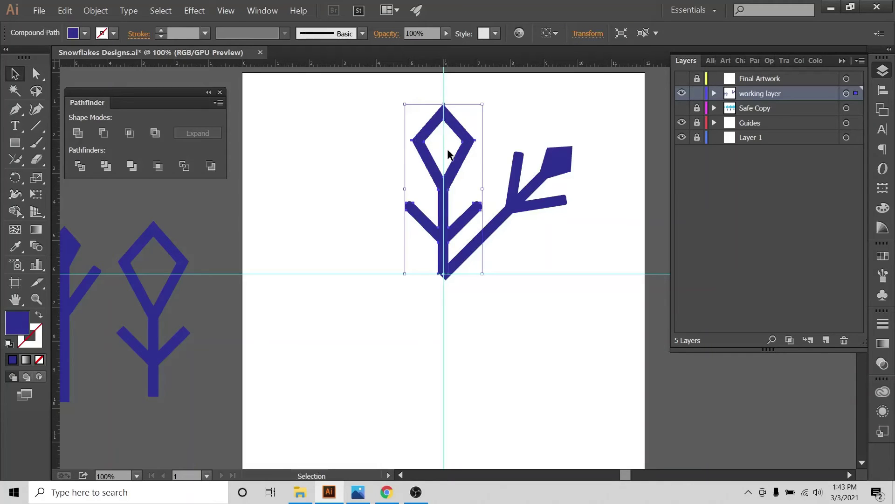
key(a)
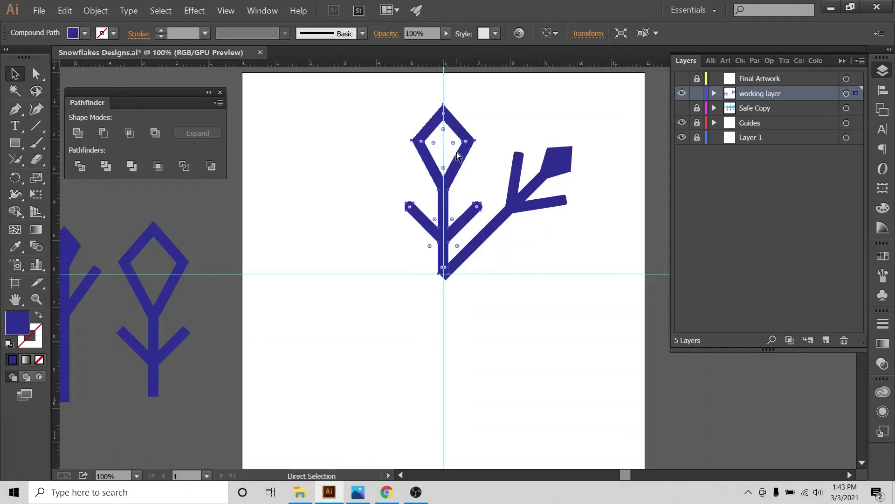
key(v)
click(369, 123)
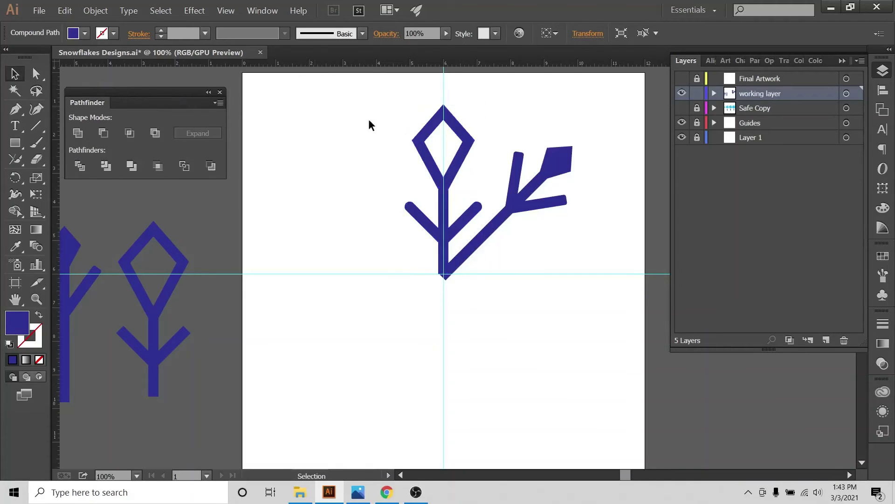
Step: Duplicate the upright outlined-diamond arm, rotate the copy 180°, and place it directly below the guide intersection
drag(418, 149, 383, 180)
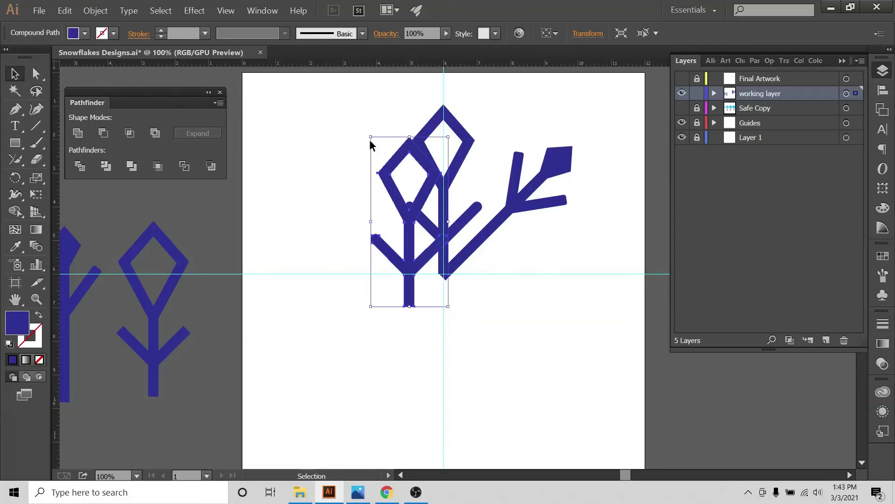
drag(364, 133, 440, 432)
click(460, 180)
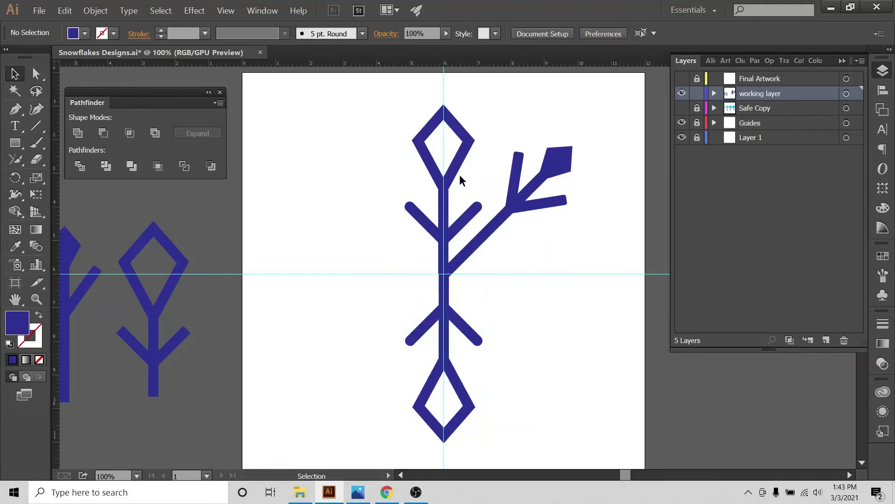
Step: Select the upper and lower outlined-diamond arms and set their alignment reference to Align to Selection
click(464, 150)
shift+click(435, 367)
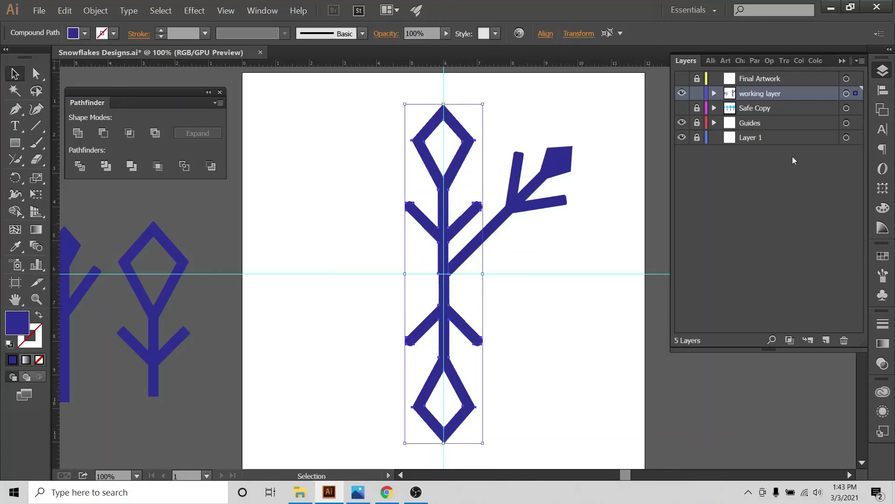
click(881, 88)
click(849, 167)
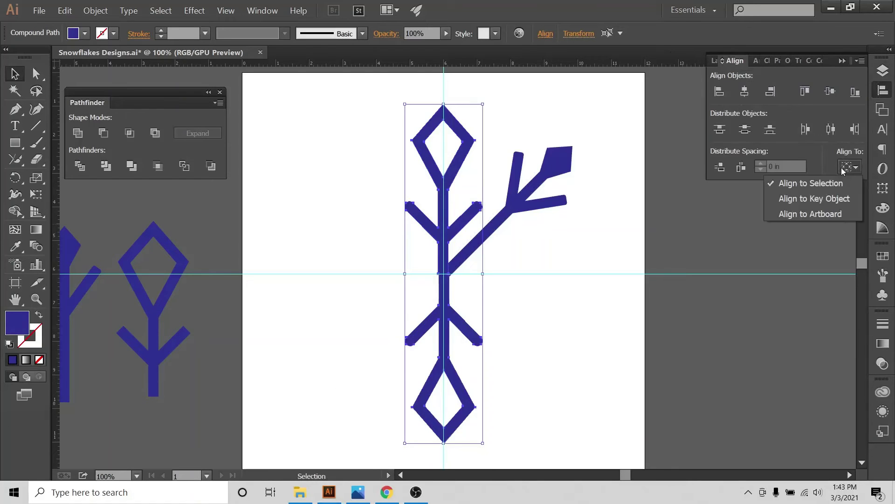
click(839, 184)
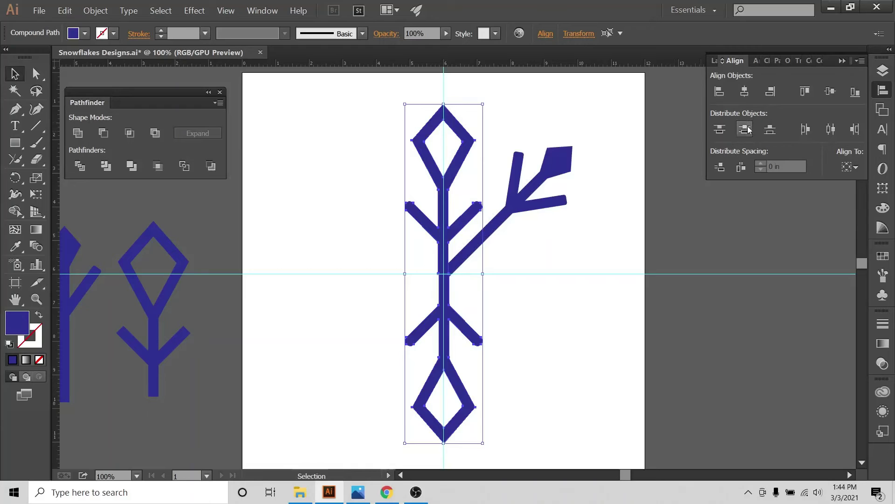
click(513, 278)
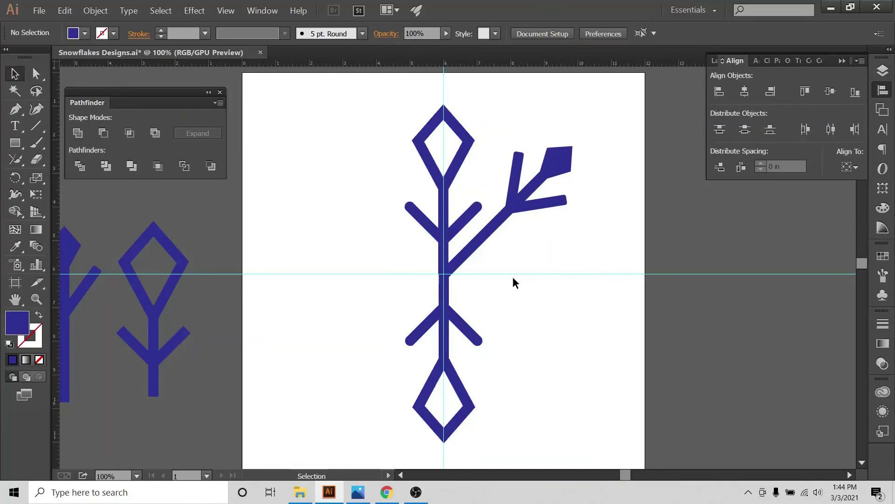
Step: Create a copy of the vertical arm pair rotated 90° about the guide intersection to form the horizontal arms
drag(426, 121, 424, 265)
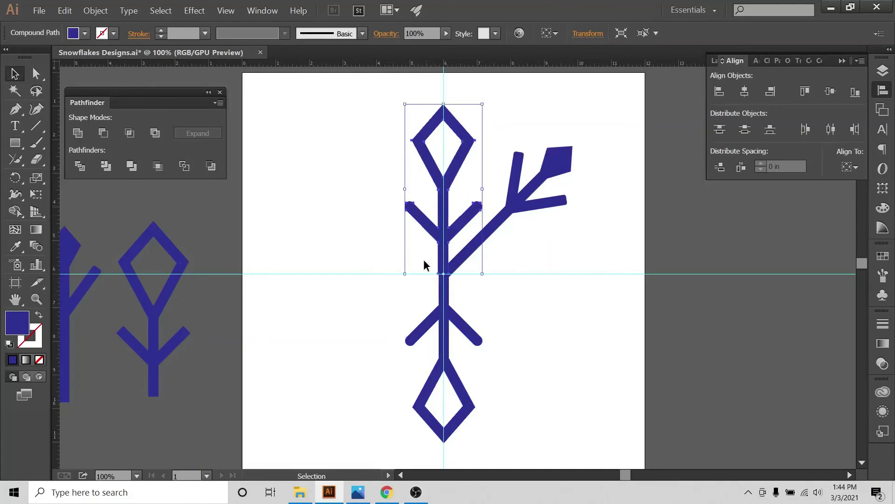
shift+click(413, 336)
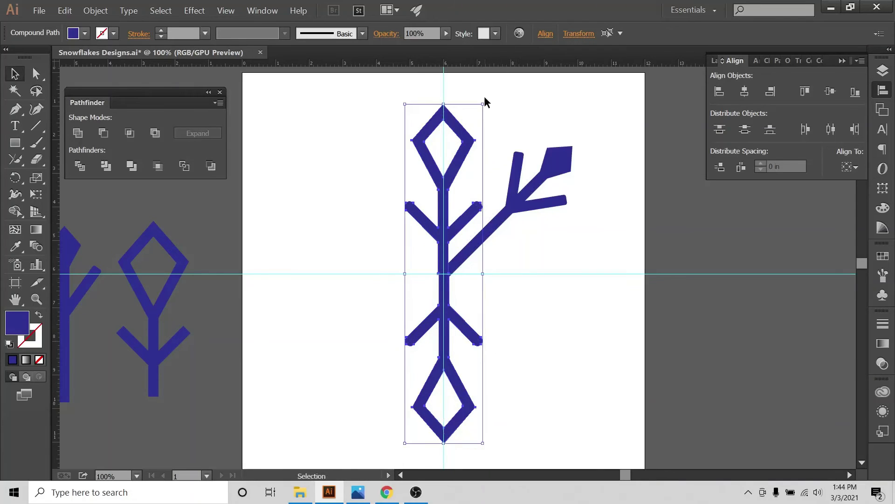
drag(485, 101, 536, 286)
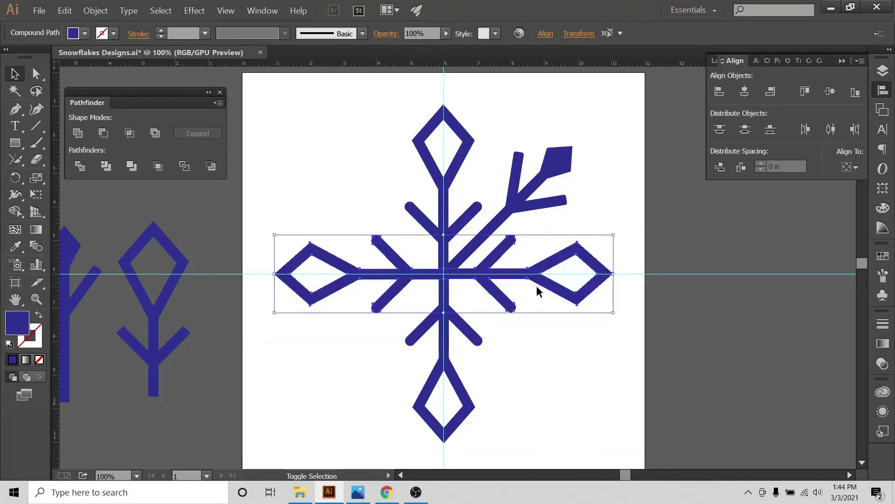
click(547, 334)
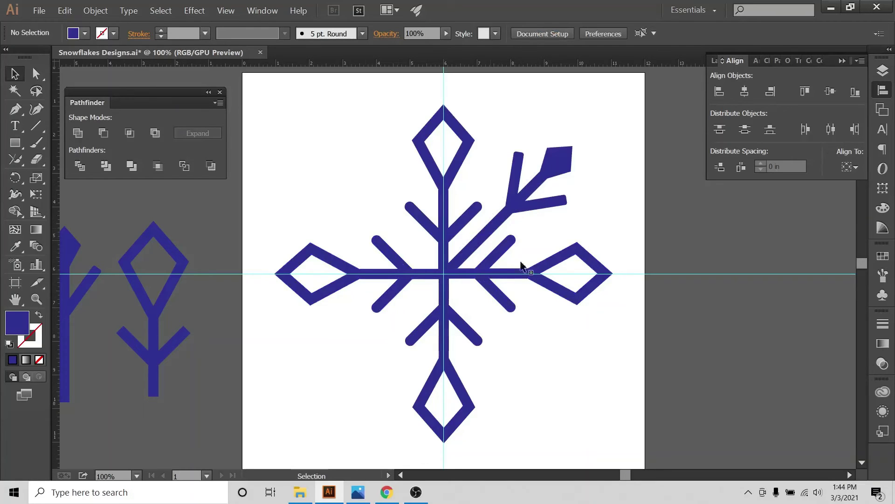
Step: Create a copy of the upper-right solid-diamond diagonal arm reflected across the vertical axis
click(568, 161)
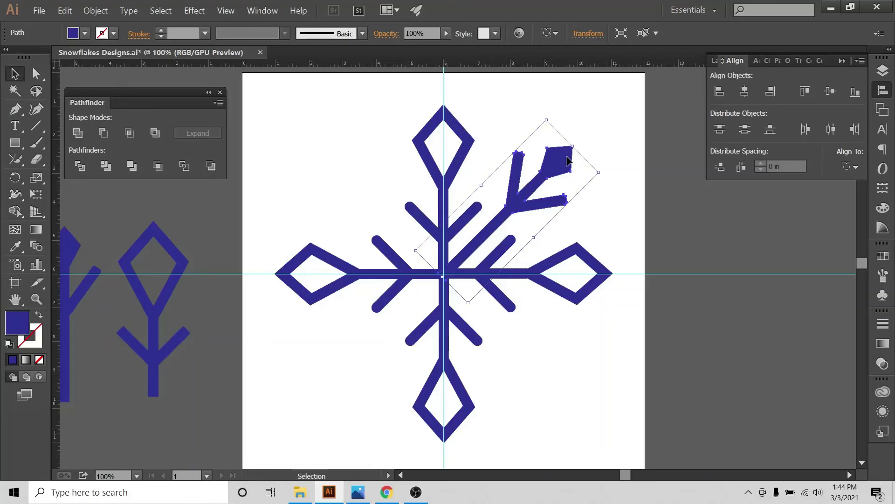
right_click(568, 161)
mouse_move(613, 290)
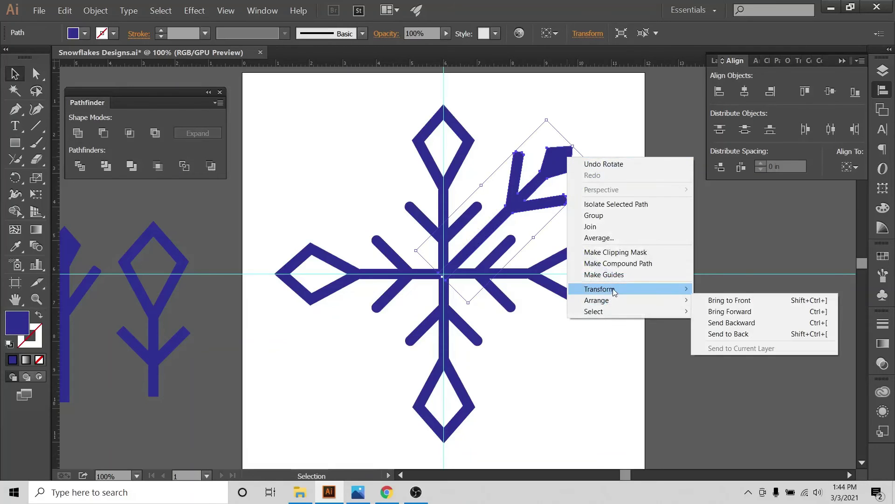
click(721, 326)
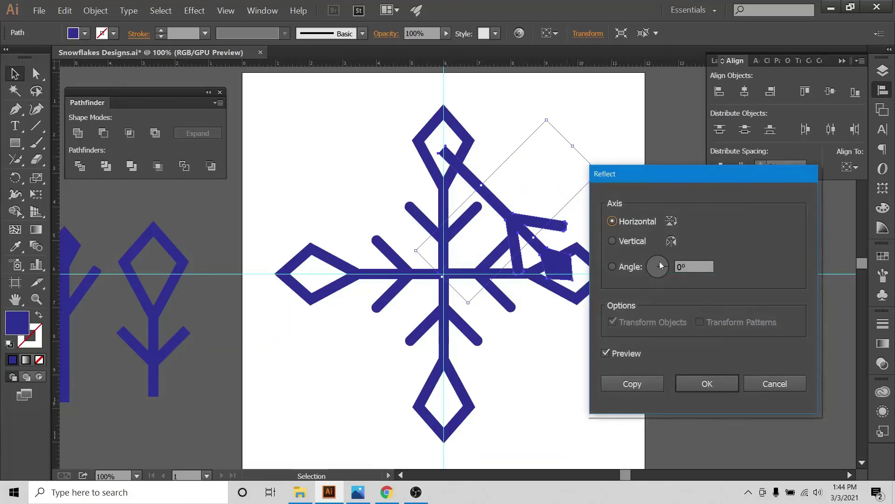
click(612, 242)
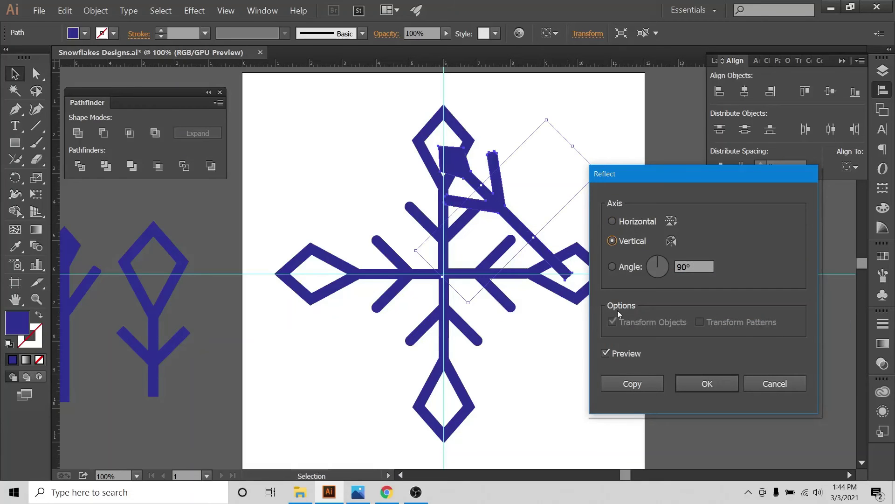
click(615, 384)
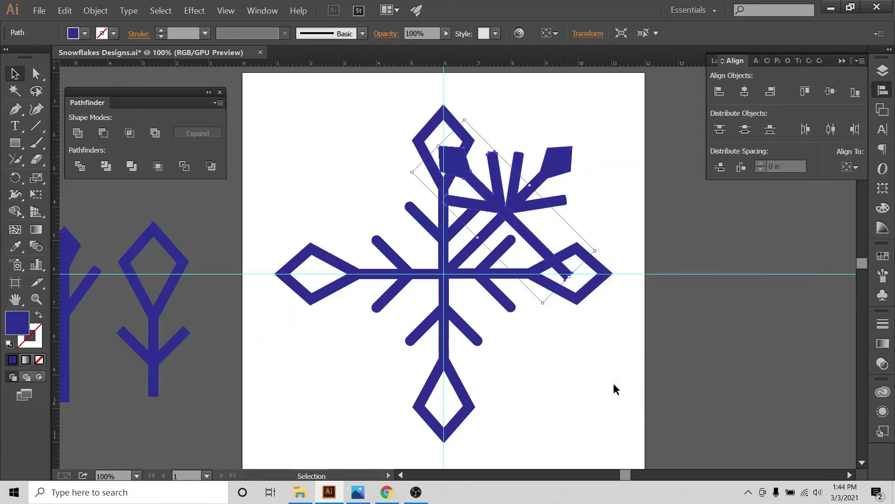
Step: Move the reflected solid-diamond arm into the snowflake's upper-left diagonal so its stem meets the guide intersection
click(459, 195)
click(495, 207)
click(406, 202)
drag(499, 199, 374, 196)
click(261, 203)
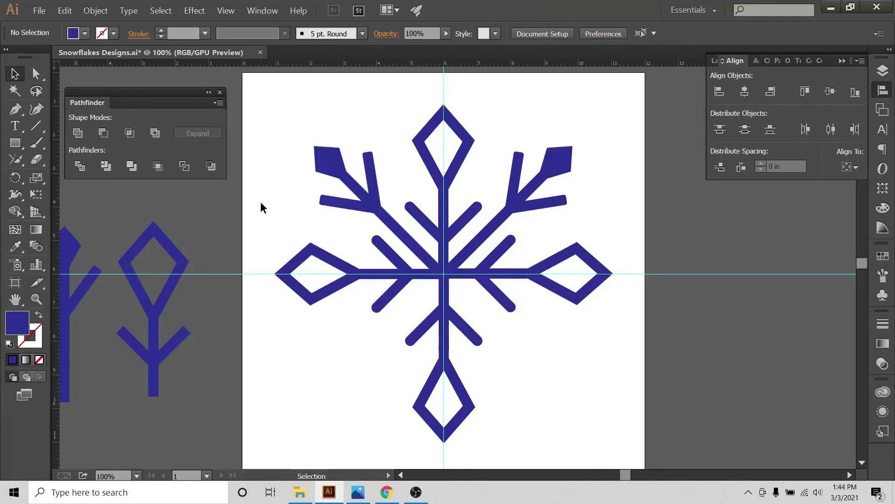
Step: Align the vertical centers of the upper-left and upper-right solid-diamond arms and group them
click(350, 183)
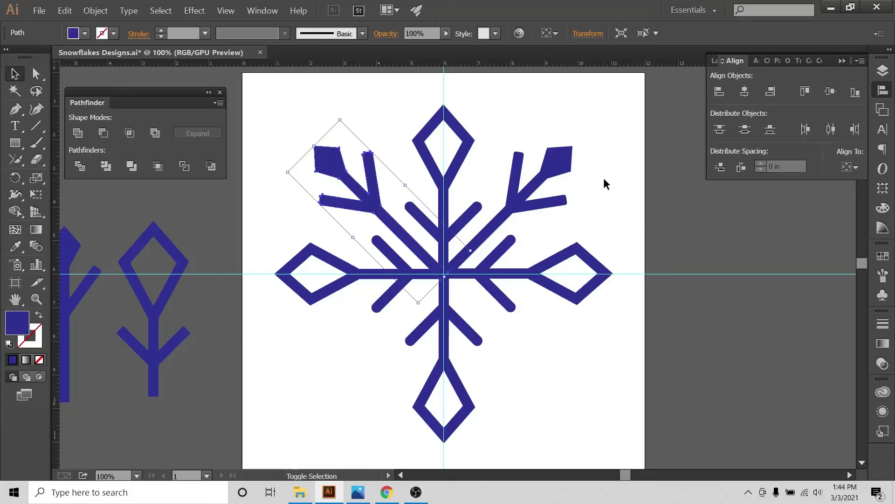
shift+click(559, 177)
click(849, 166)
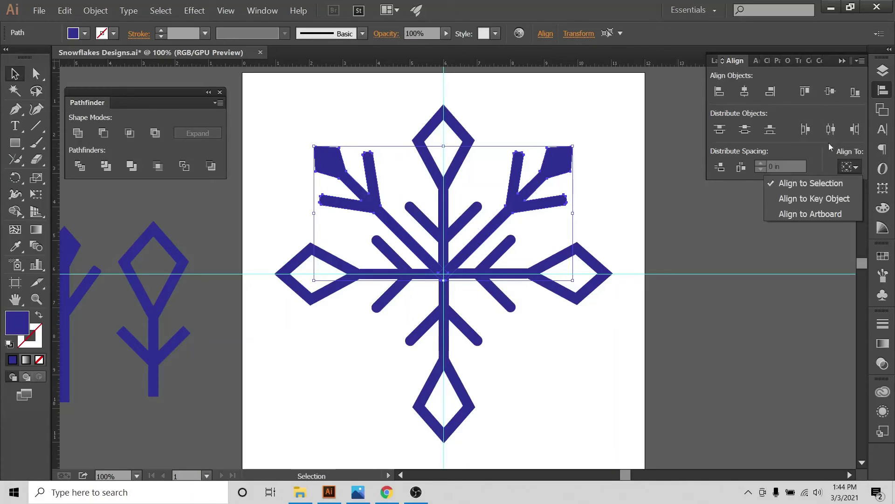
click(830, 92)
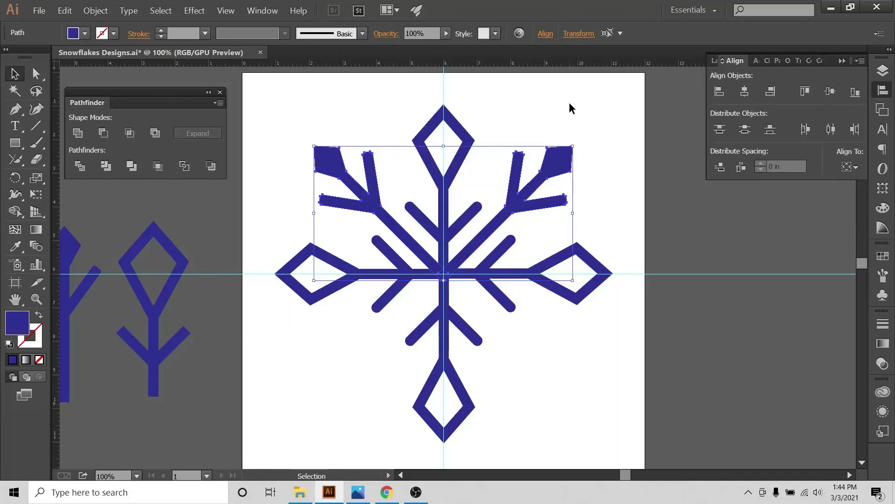
right_click(557, 162)
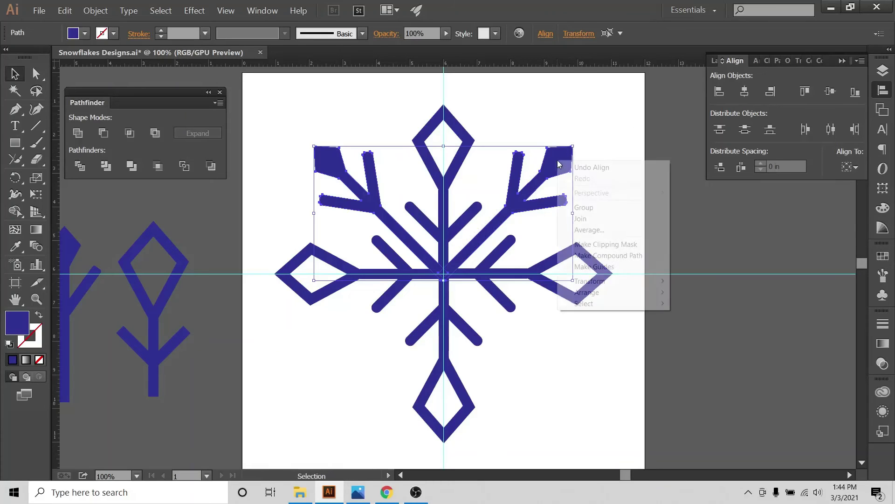
click(582, 211)
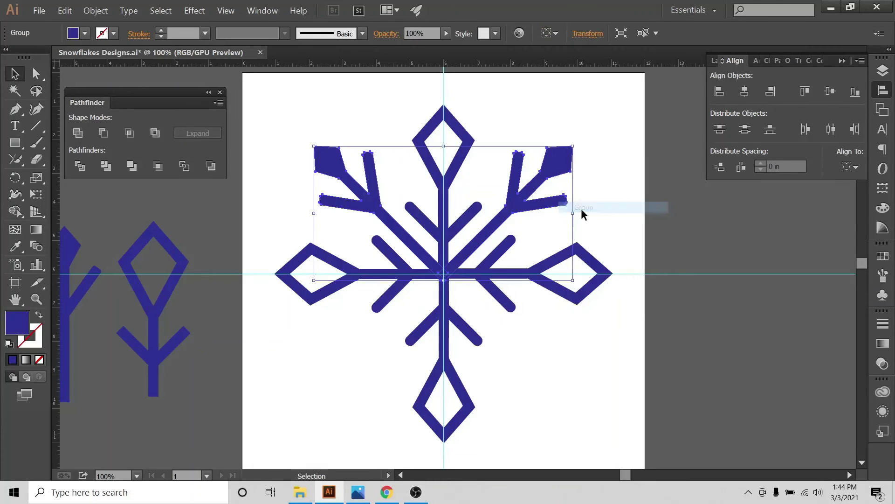
Step: Center the grouped upper diagonal arms horizontally on the artboard
click(850, 168)
click(792, 215)
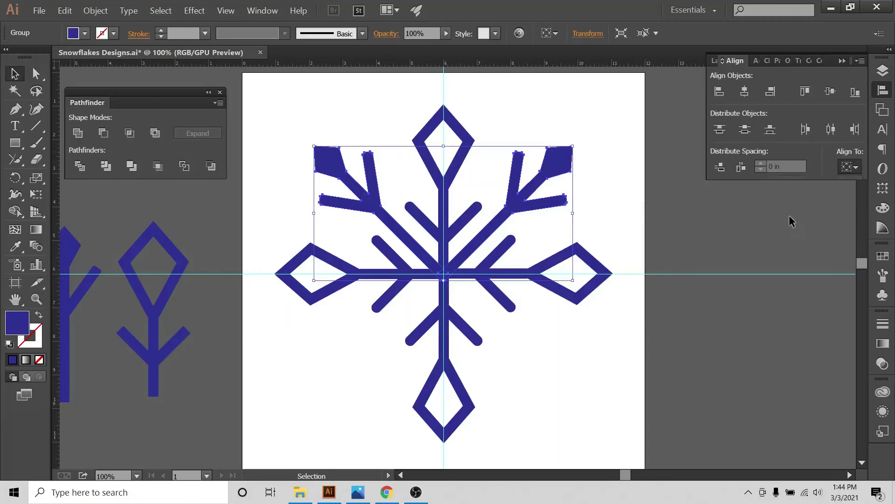
click(745, 97)
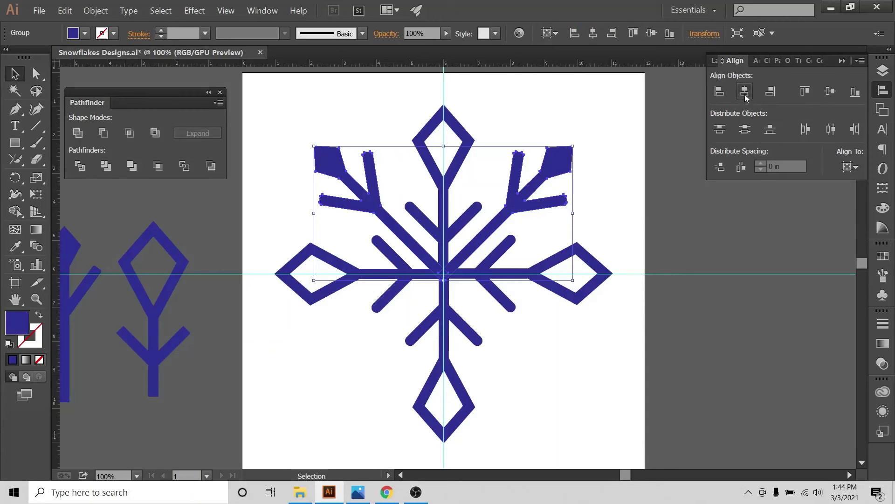
click(680, 166)
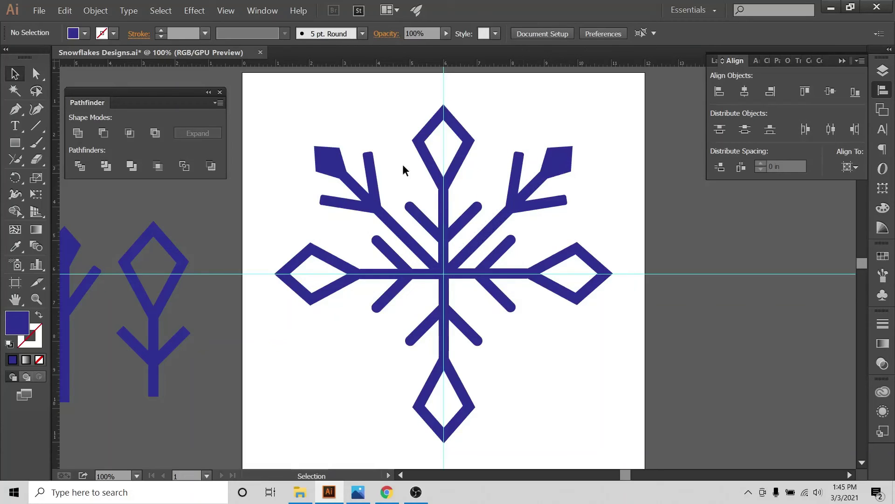
Step: Create a copy of the upper diagonal arm pair reflected across the horizontal axis and place it below the guide intersection
click(341, 173)
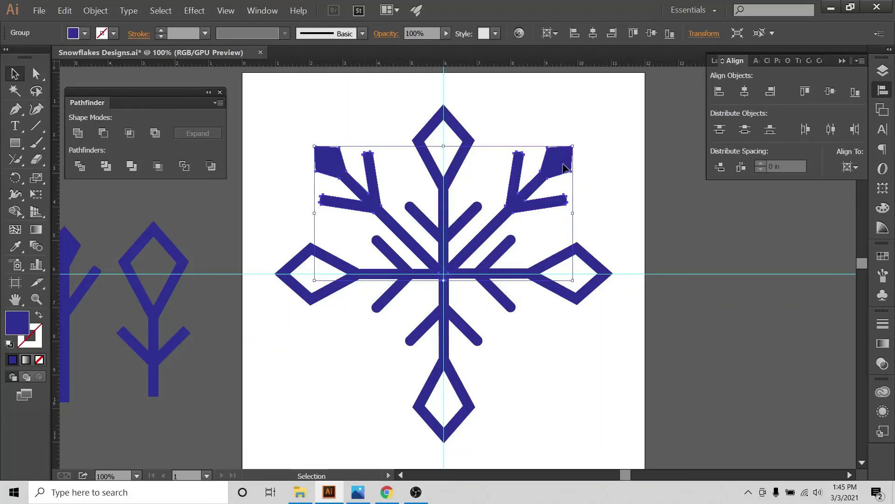
right_click(564, 167)
mouse_move(611, 237)
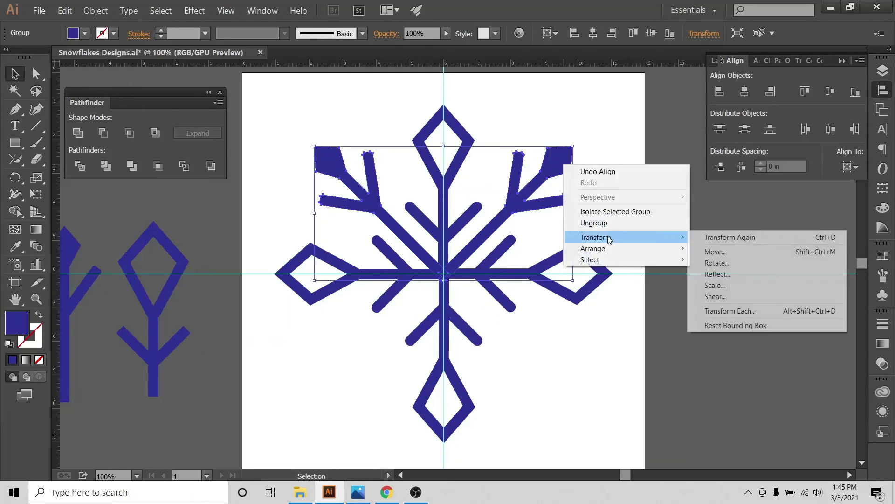
click(742, 271)
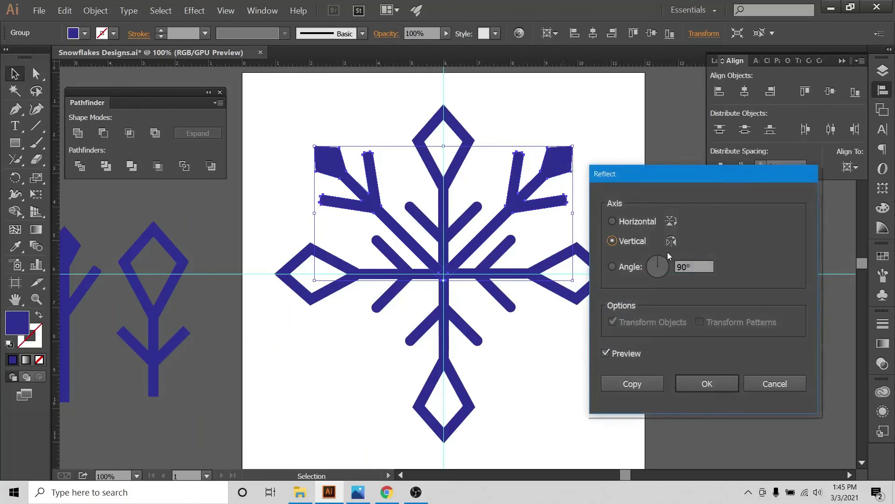
click(612, 222)
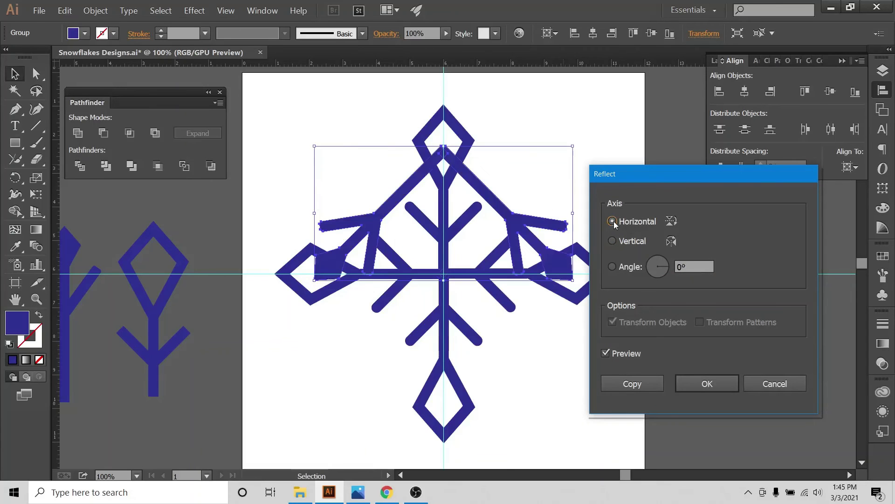
click(628, 379)
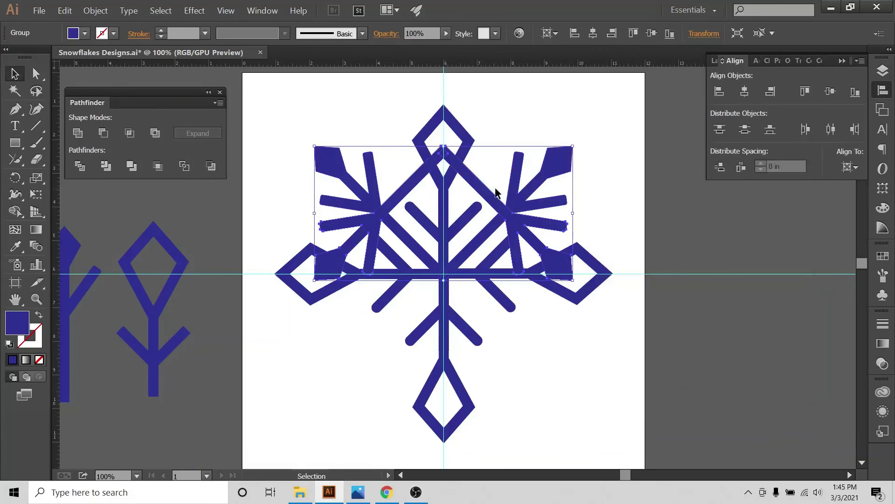
drag(488, 198, 484, 320)
click(682, 321)
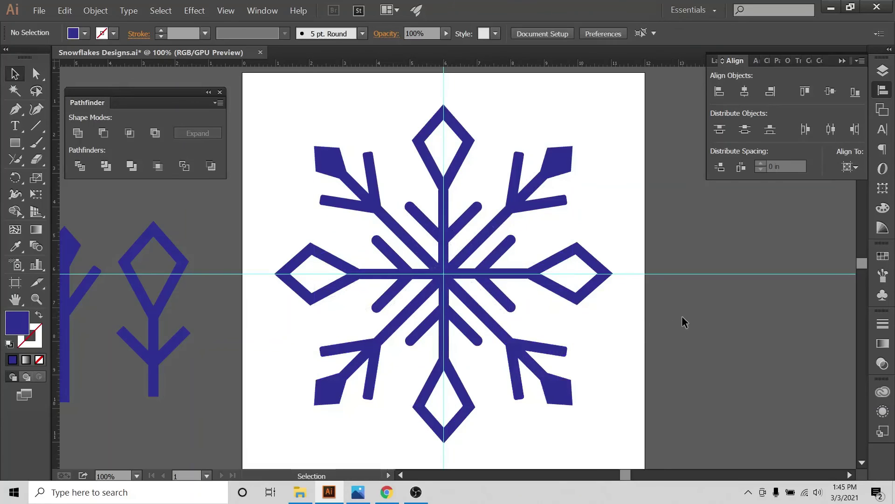
Step: Select the upper and lower diagonal arm pairs and set their alignment reference to Align to Selection
click(510, 345)
shift+click(540, 194)
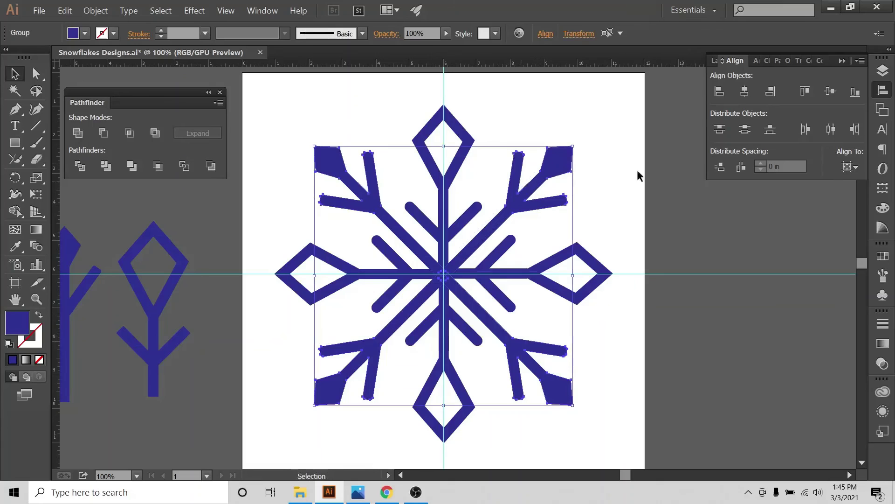
click(847, 165)
click(811, 180)
click(663, 189)
Step: Unite the upper and lower diagonal arm pairs into a single shape
shift+click(537, 194)
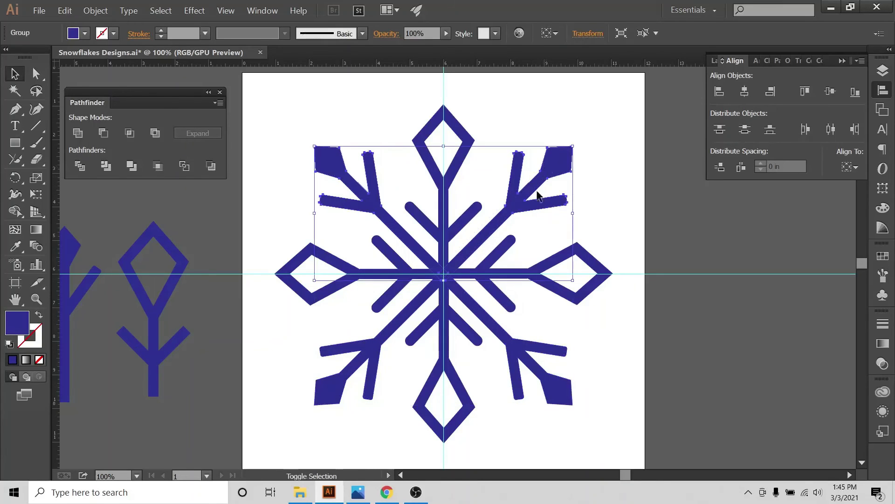
shift+click(527, 357)
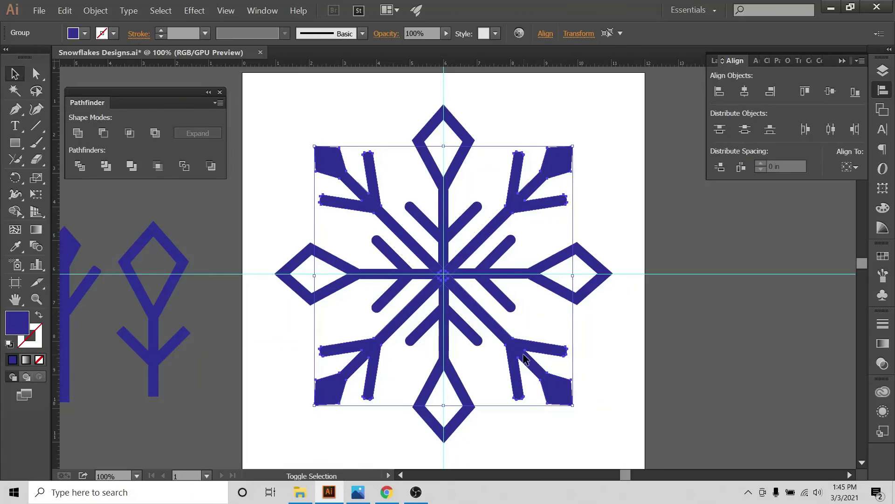
click(96, 11)
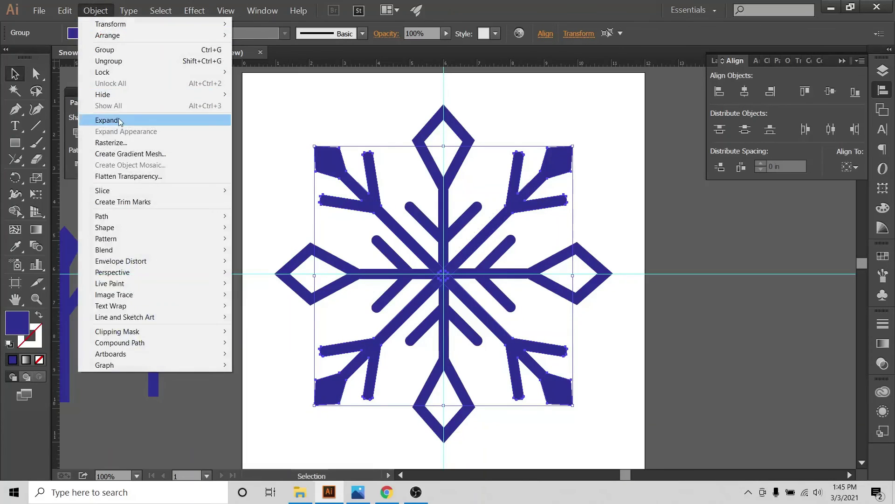
click(77, 135)
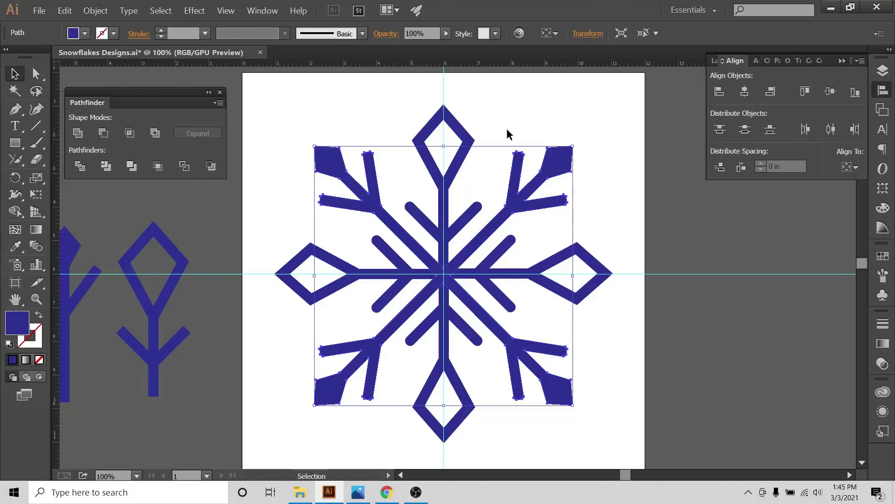
click(545, 147)
click(549, 159)
Step: Center the united diagonal arms on the artboard using Align to Artboard
click(850, 167)
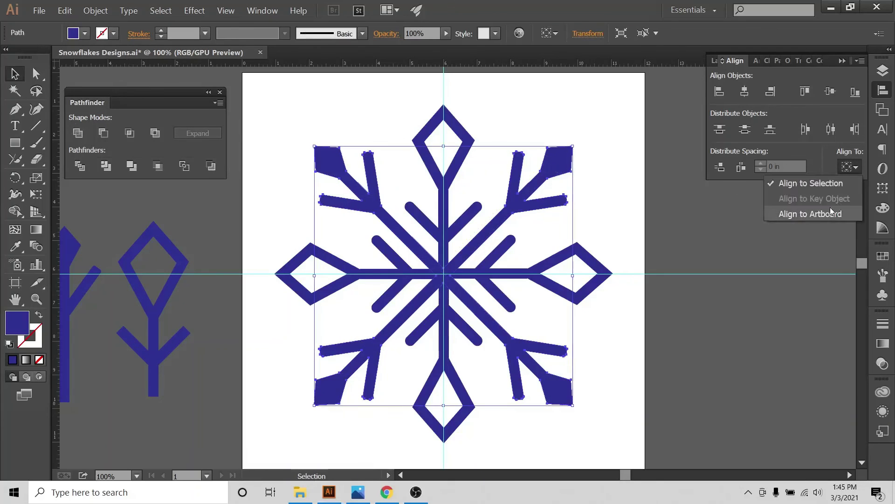
click(788, 214)
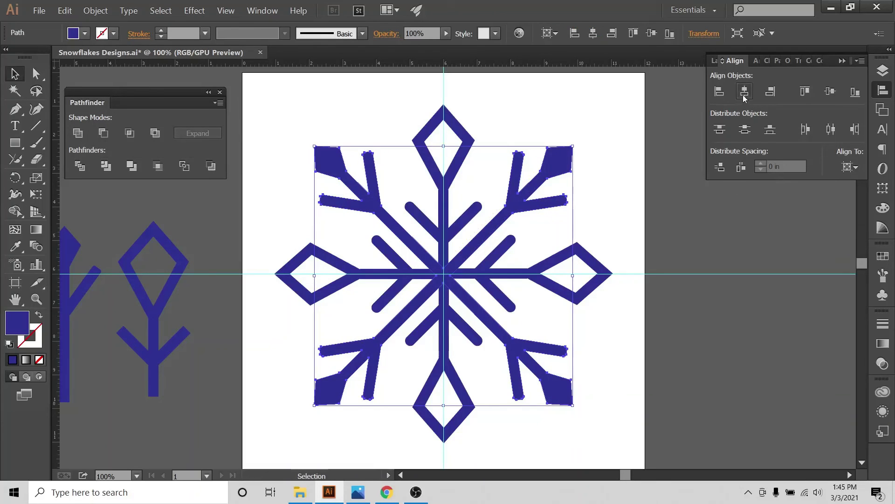
click(829, 92)
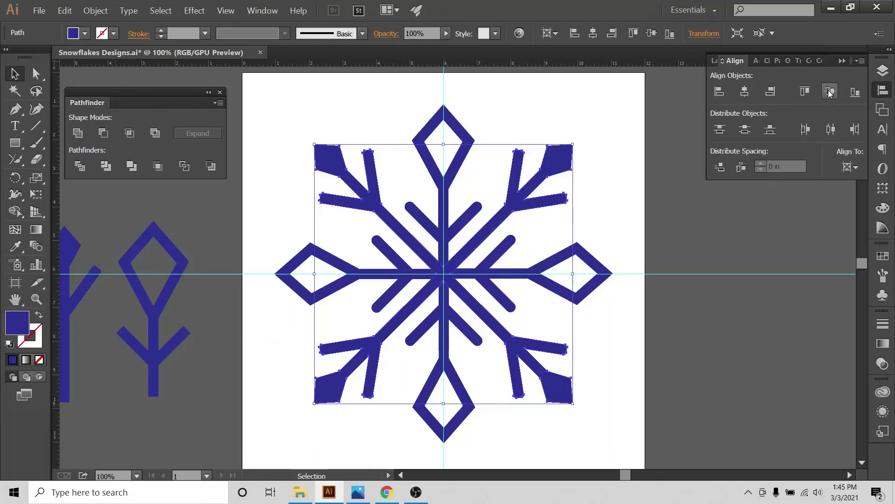
Step: Deselect the artwork and hide the Guides layer
click(594, 197)
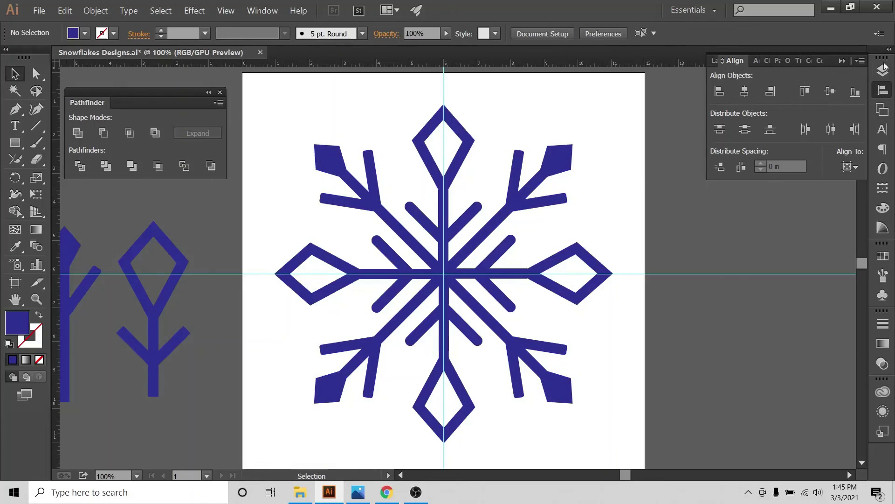
click(882, 70)
click(682, 123)
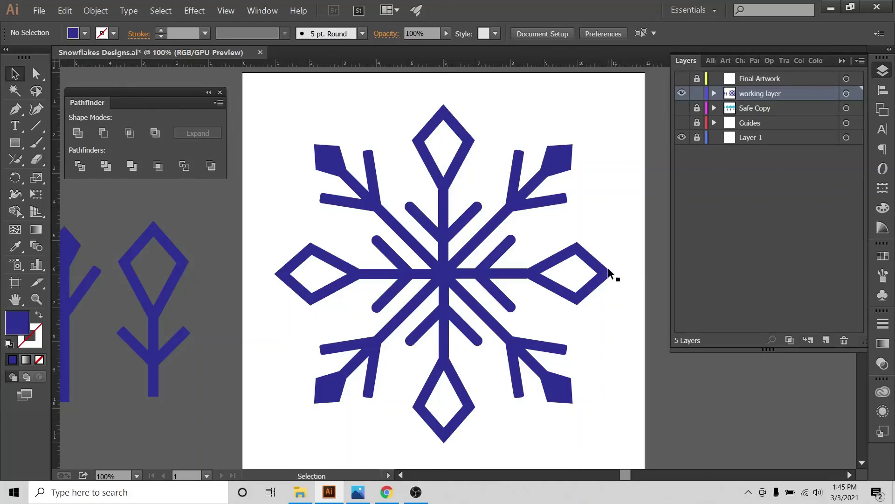
click(449, 186)
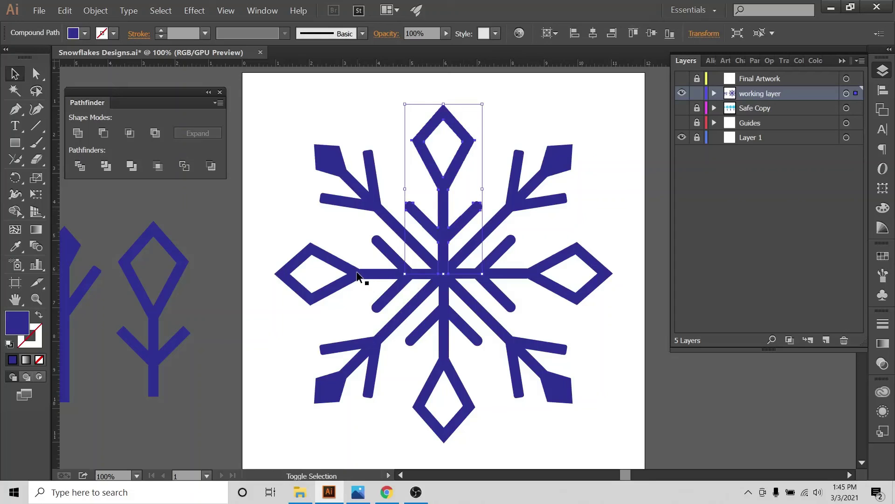
shift+click(348, 287)
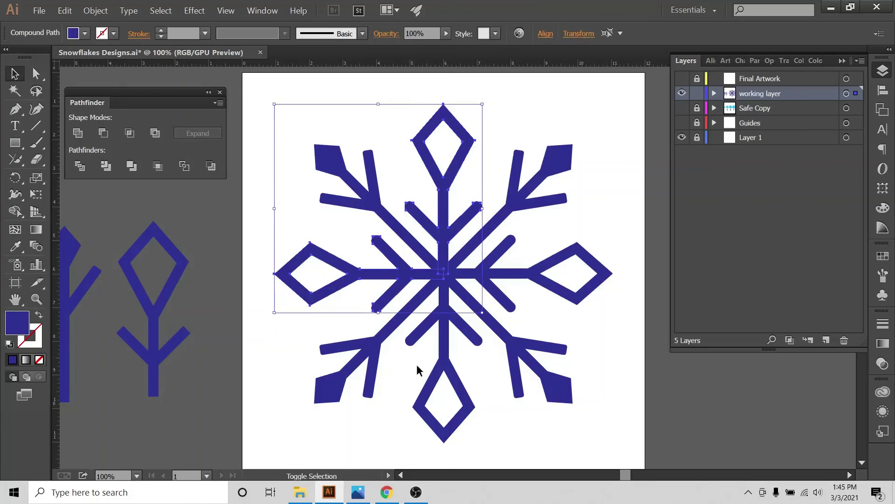
shift+click(439, 371)
shift+click(521, 278)
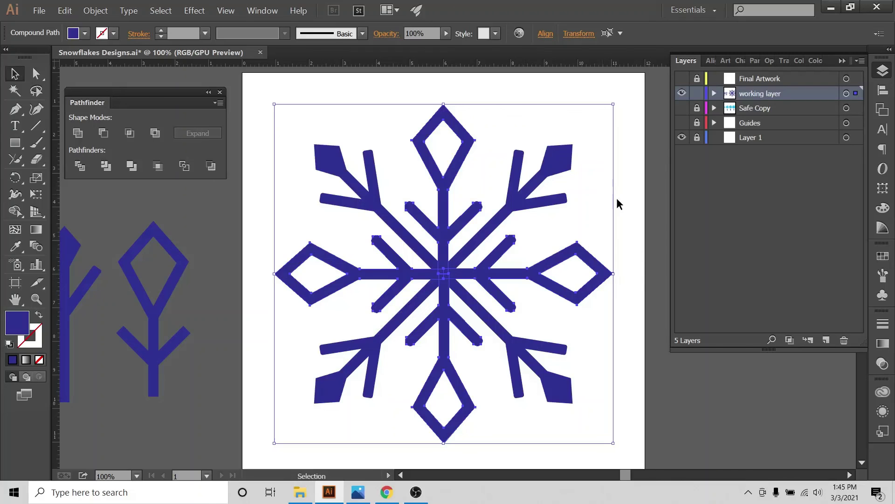
click(383, 235)
shift+click(350, 276)
shift+click(515, 278)
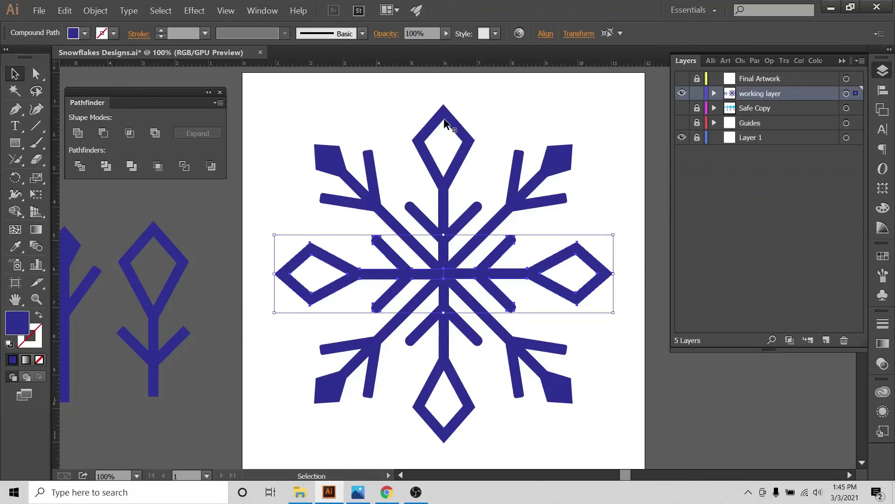
click(555, 226)
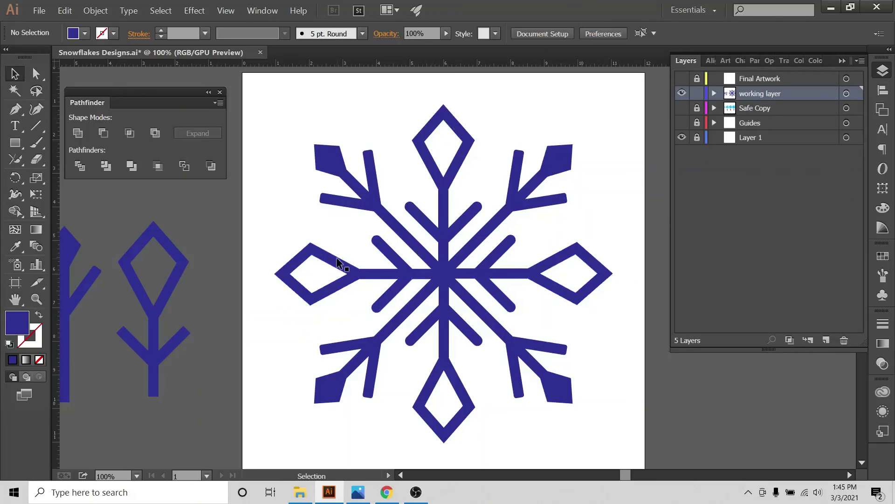
Step: Select the left and right diamond arms and align their vertical centers using Align to Selection
click(344, 262)
shift+click(556, 263)
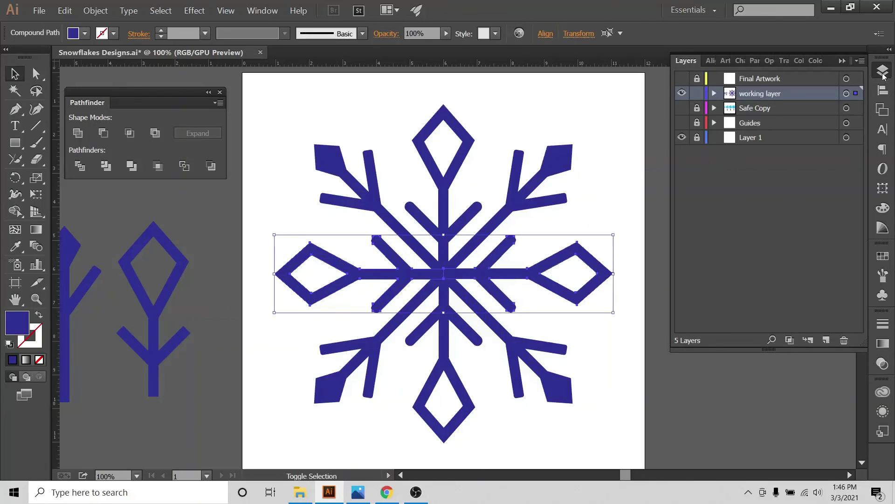
click(883, 90)
click(850, 167)
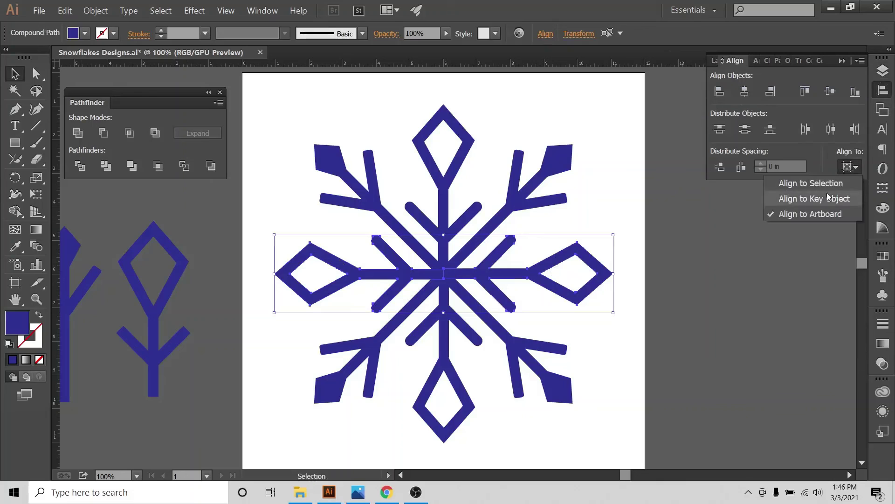
click(821, 180)
click(831, 91)
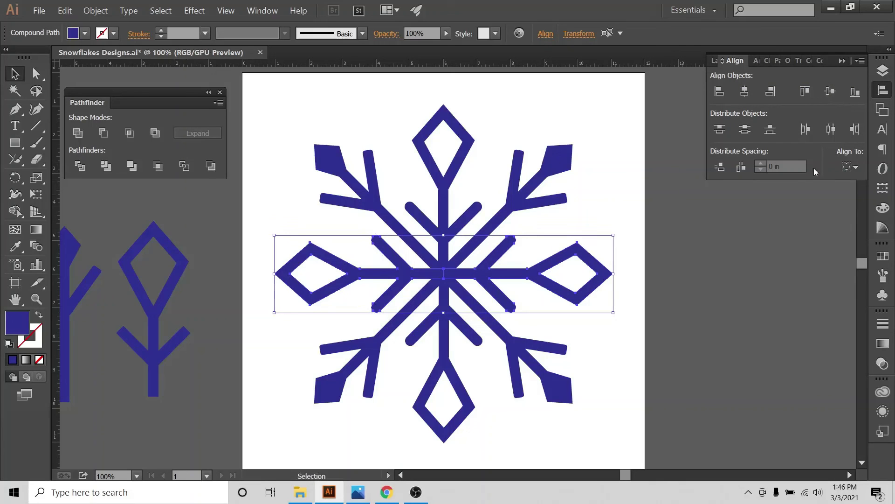
Step: Align the horizontal centers of the upper and lower diamond arms with each other
click(471, 140)
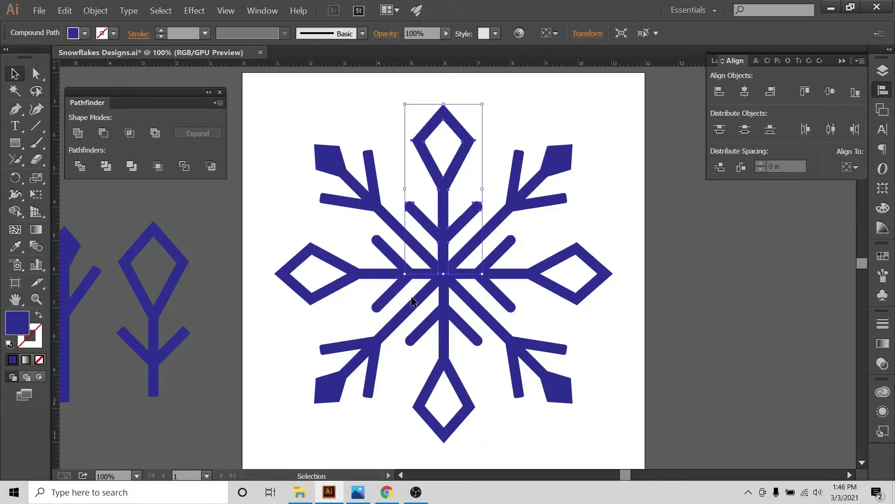
shift+click(443, 348)
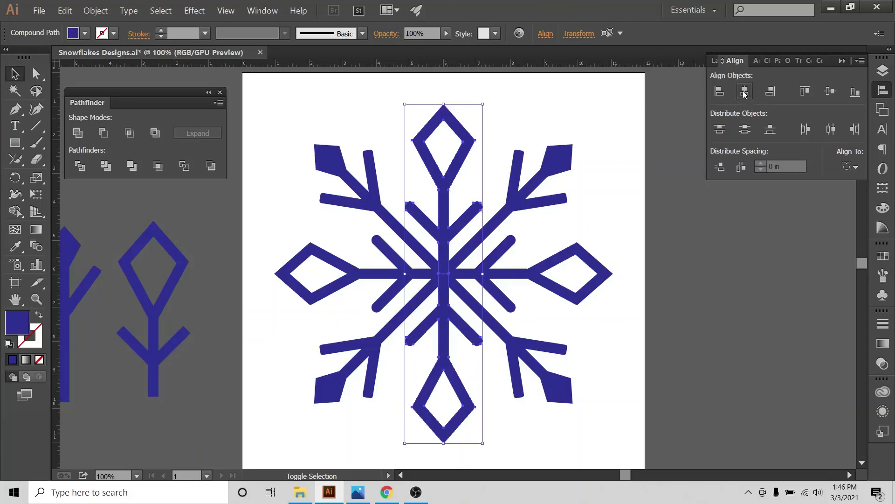
click(745, 90)
click(508, 198)
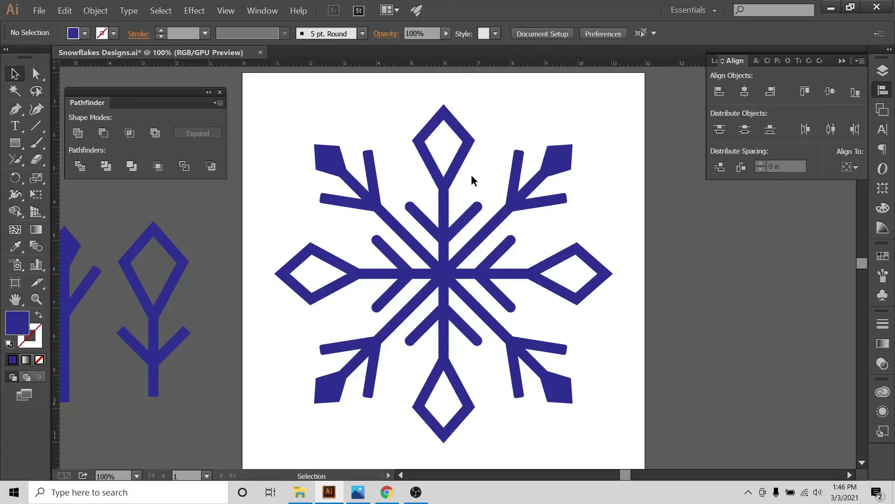
Step: Select all four diamond arms and unite them into a single shape
click(449, 176)
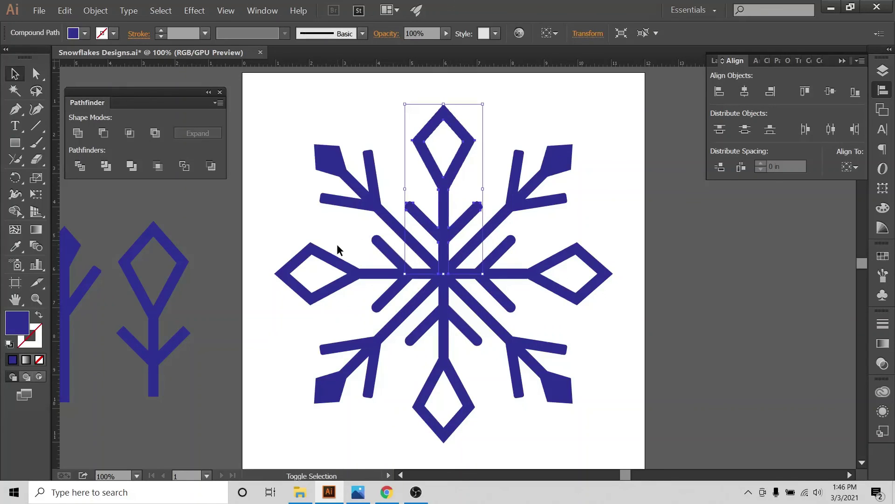
shift+click(328, 258)
shift+click(526, 276)
shift+click(443, 373)
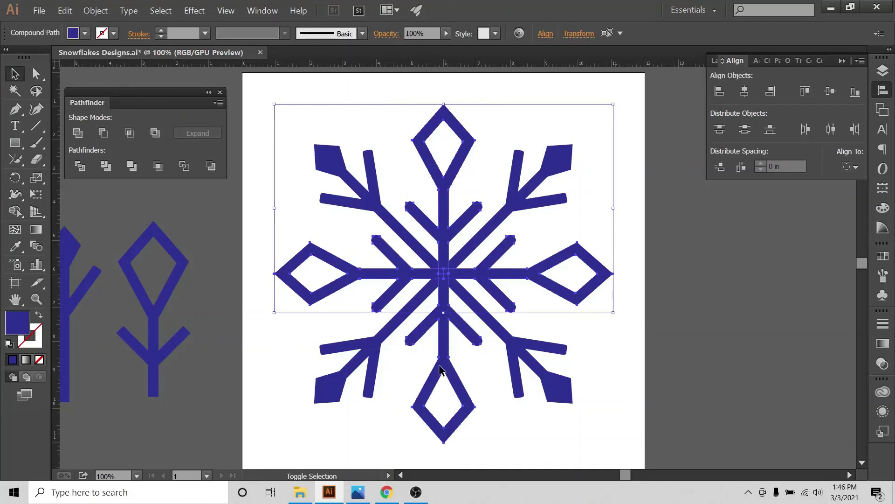
click(96, 11)
click(77, 133)
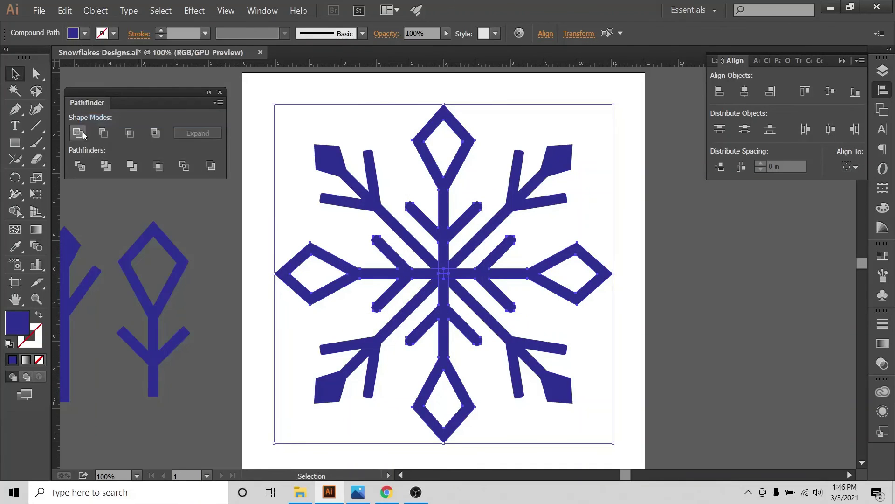
click(78, 133)
click(677, 255)
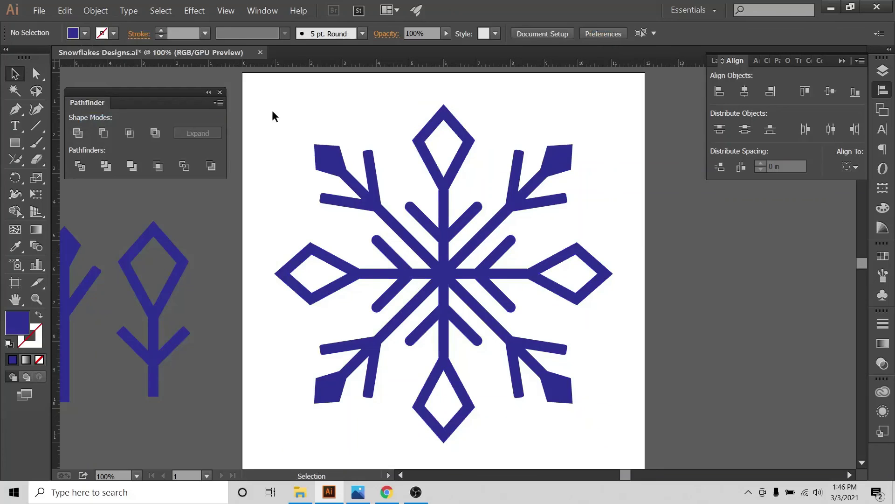
Step: Unite the diamond arms and the diagonal arms into one complete snowflake shape
drag(274, 116, 641, 418)
click(95, 10)
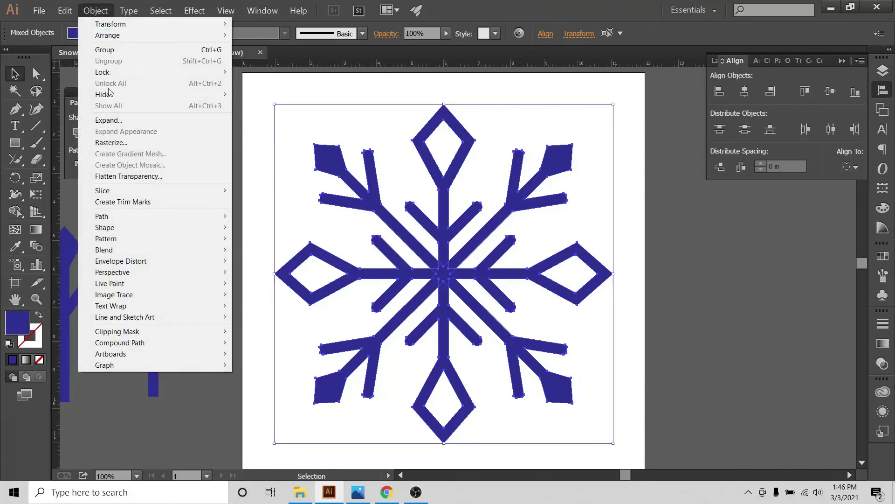
click(109, 120)
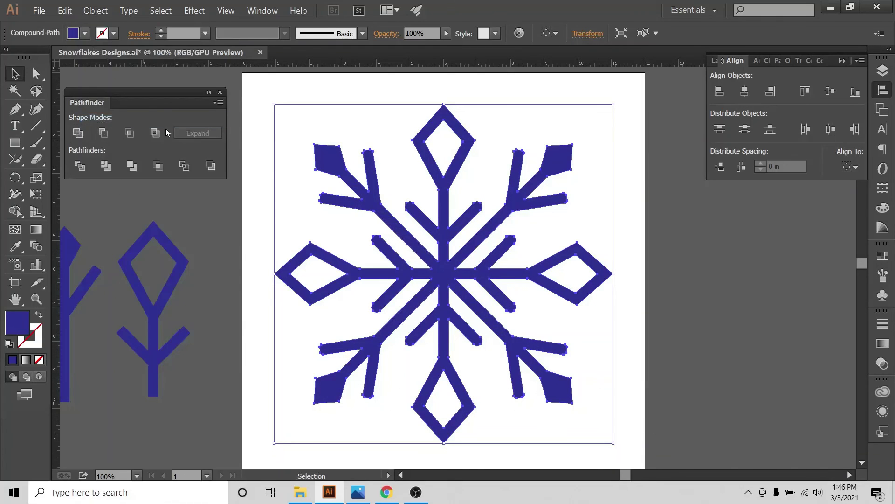
click(713, 251)
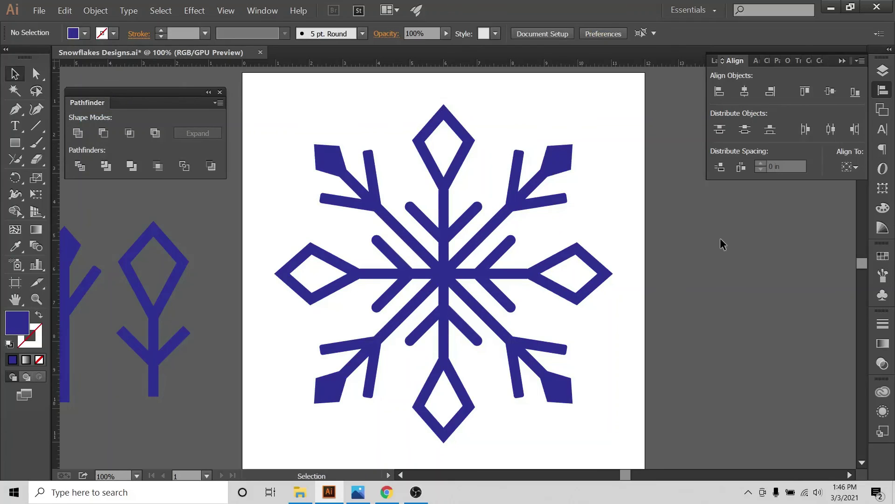